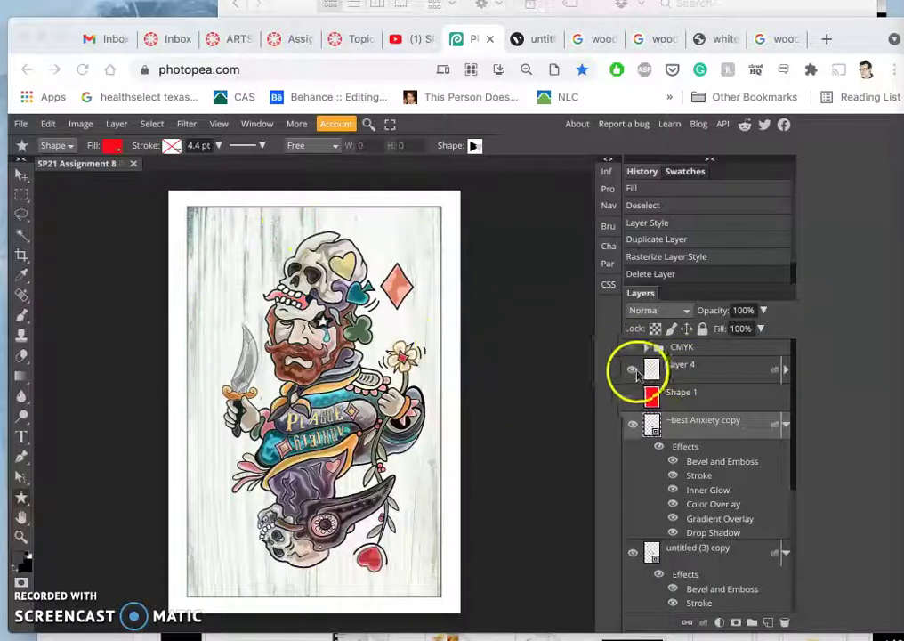
Toggle Layer 4's visibility, then turn on the red Shape 1 rectangle over the card artwork
left_click(632, 371)
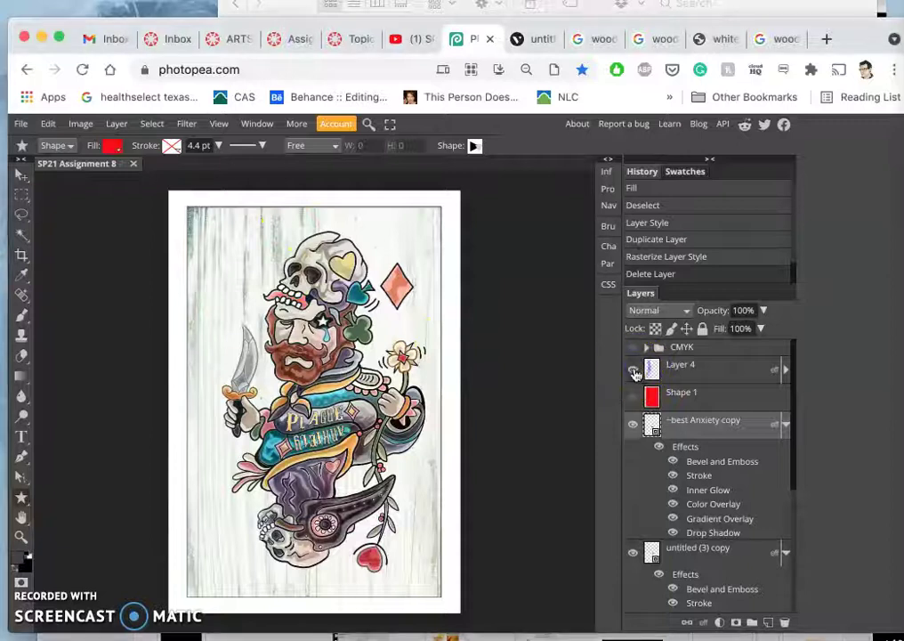
left_click(634, 372)
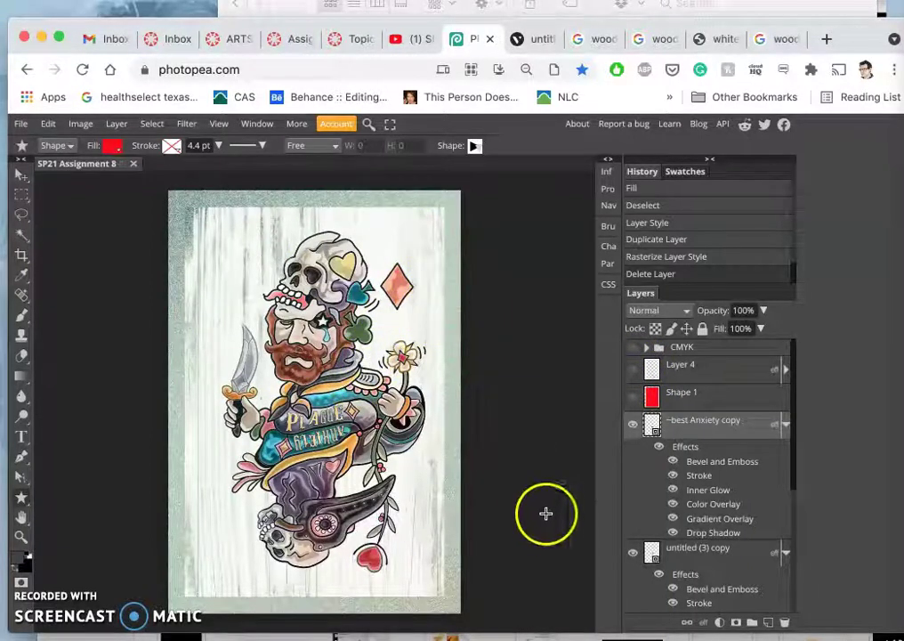
scroll(727, 535, "down", 3)
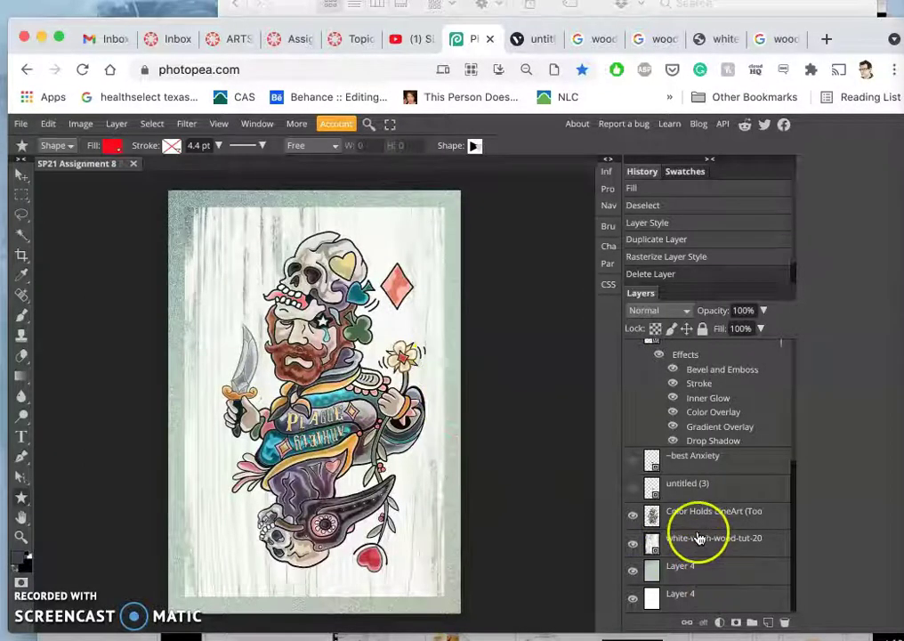
scroll(700, 539, "up", 4)
scroll(677, 541, "up", 2)
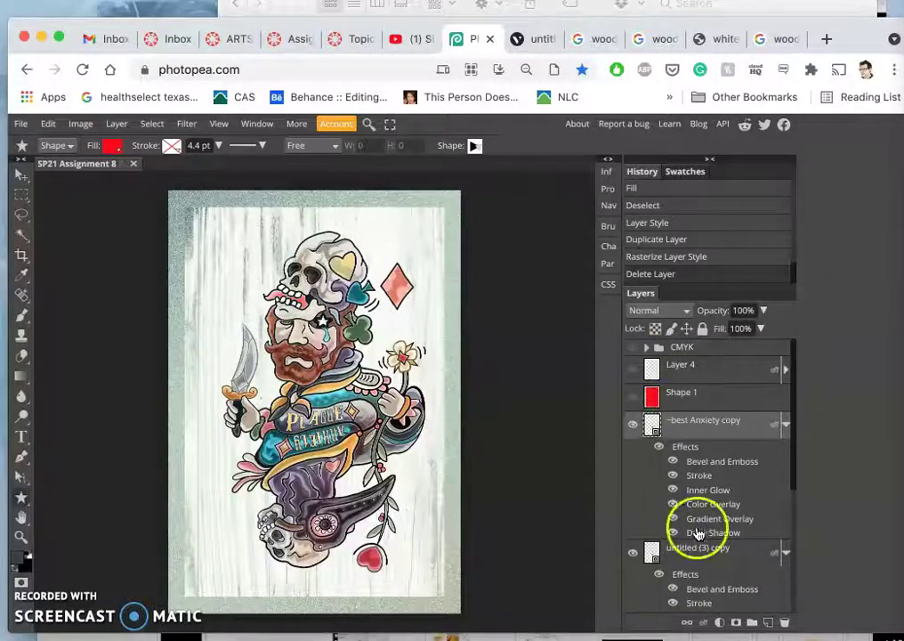
left_click(633, 398)
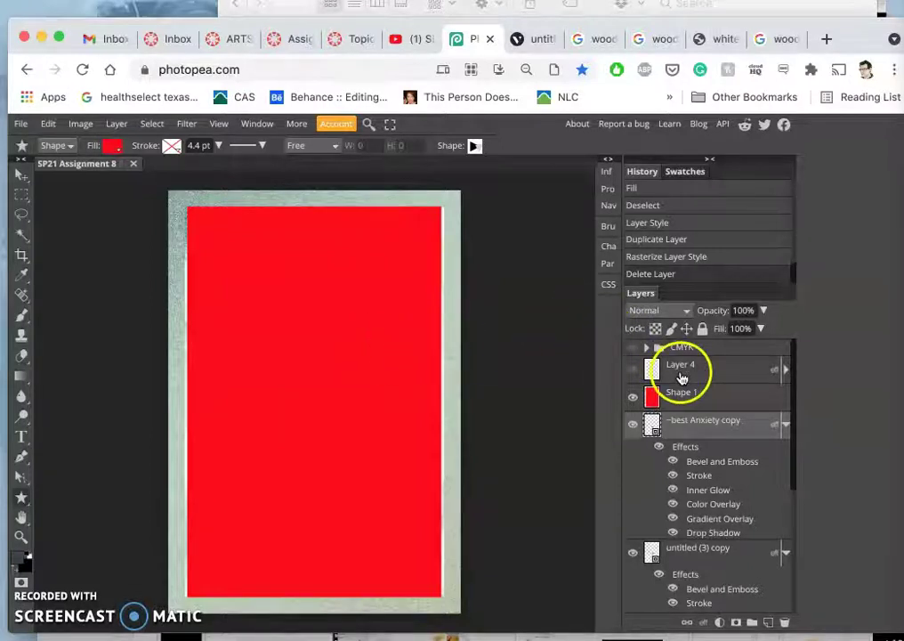
Hide Layer 4 and the red Shape 1 rectangle, and disable Layer 4's stroke and drop shadow
left_click(633, 370)
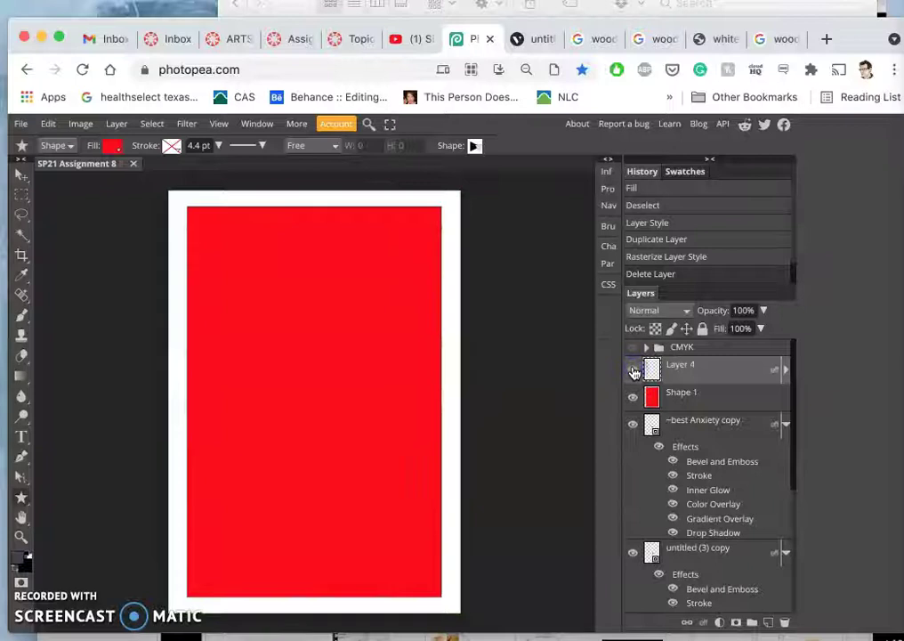
left_click(785, 372)
left_click(633, 440)
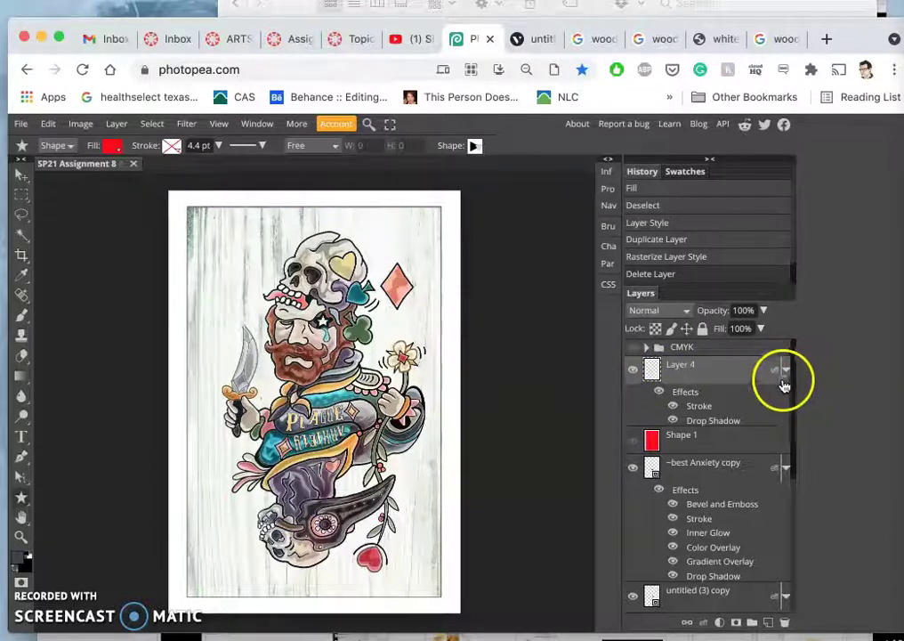
left_click(659, 393)
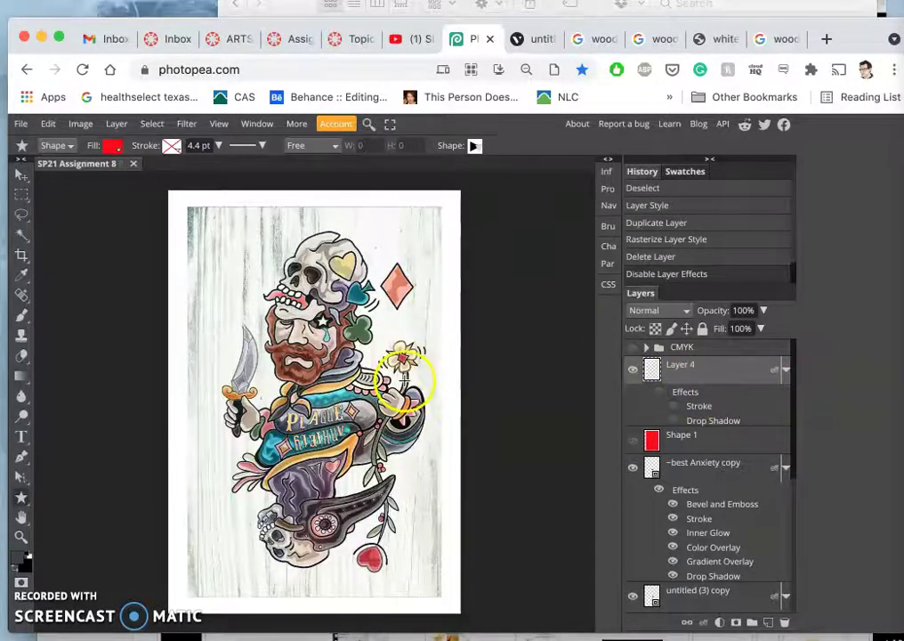
Select the white-wash-wood-tut-20 texture layer in the Layers panel
scroll(403, 378, "up", 5)
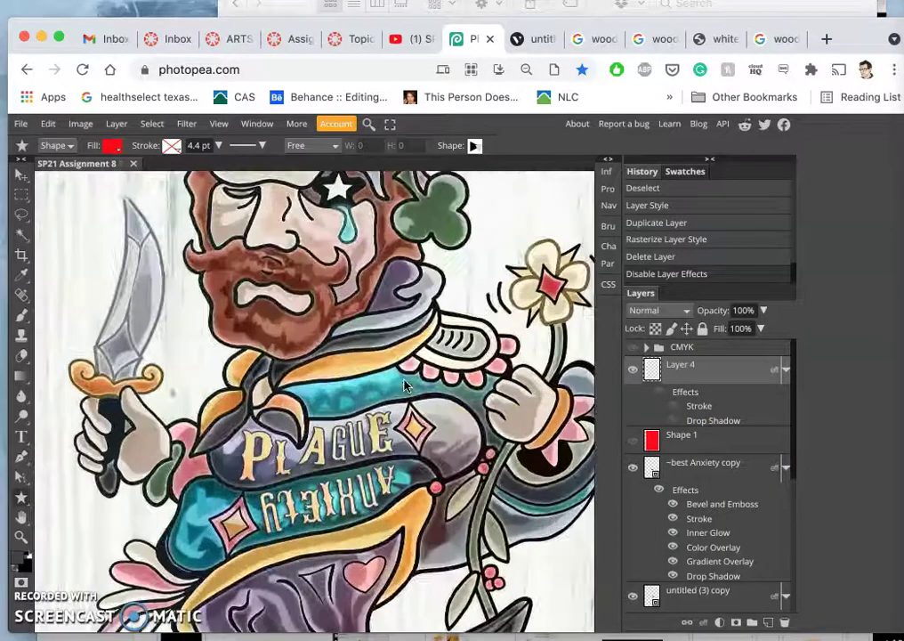
scroll(474, 297, "right", 5)
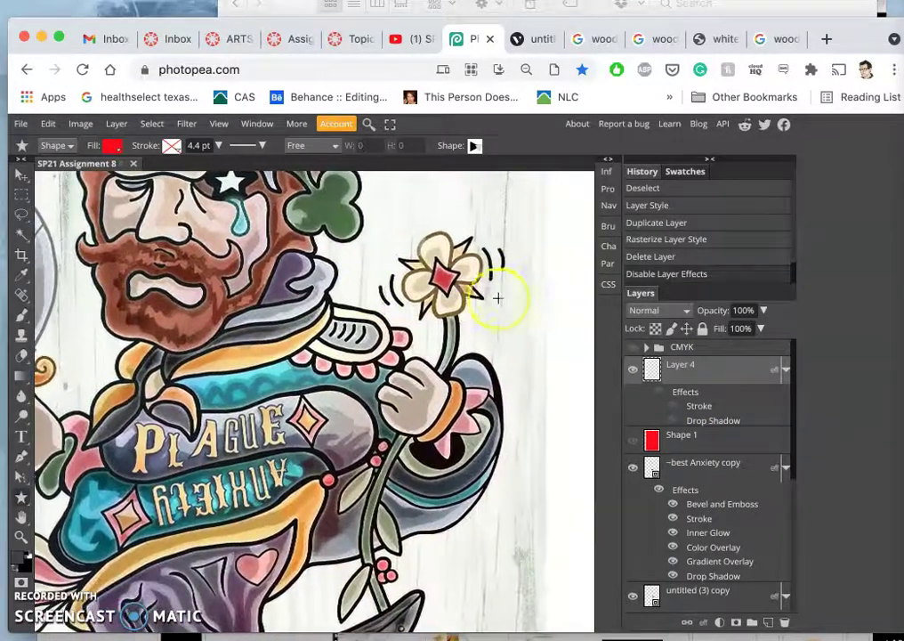
scroll(547, 265, "up", 8)
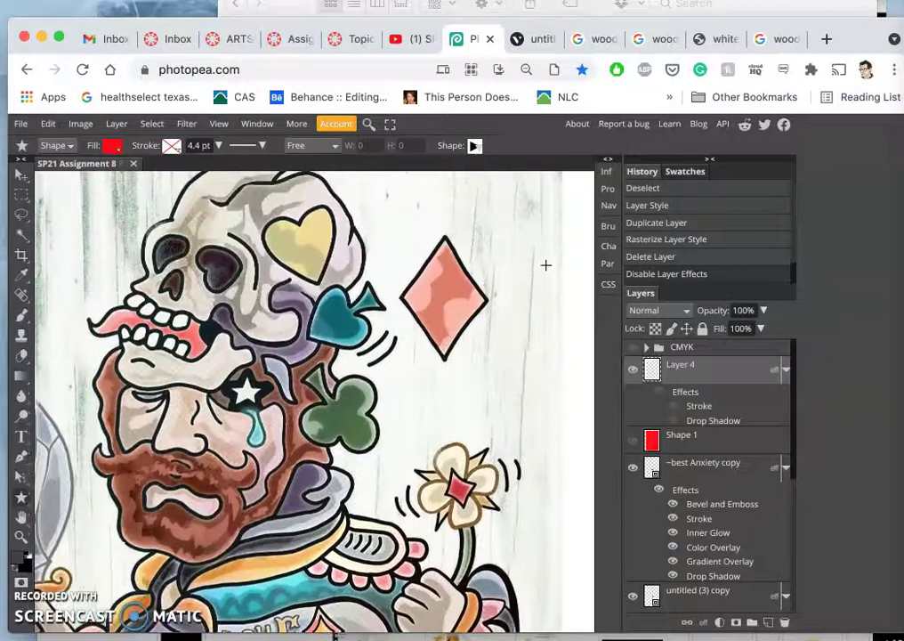
scroll(436, 256, "left", 5)
scroll(437, 256, "left", 4)
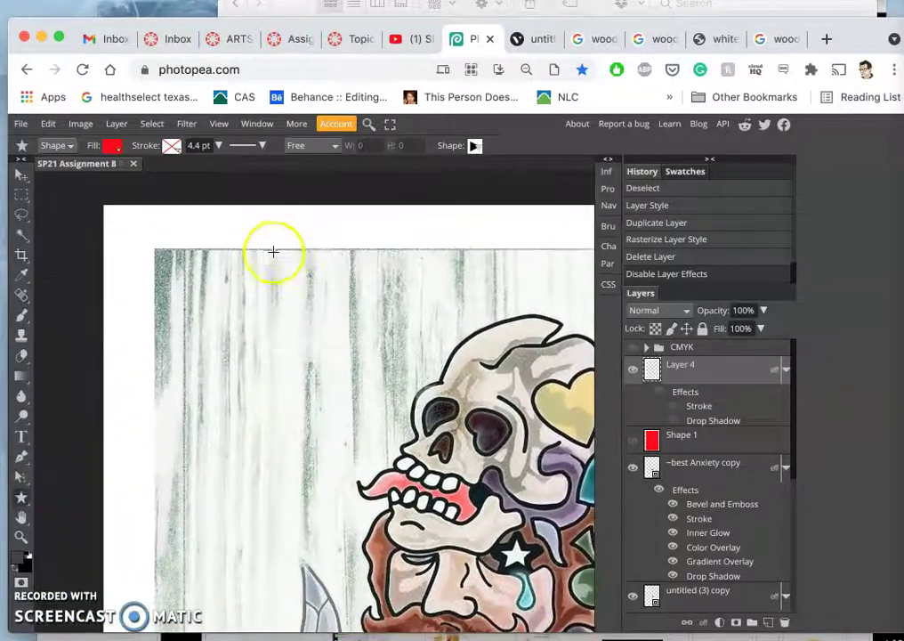
scroll(277, 280, "down", 2)
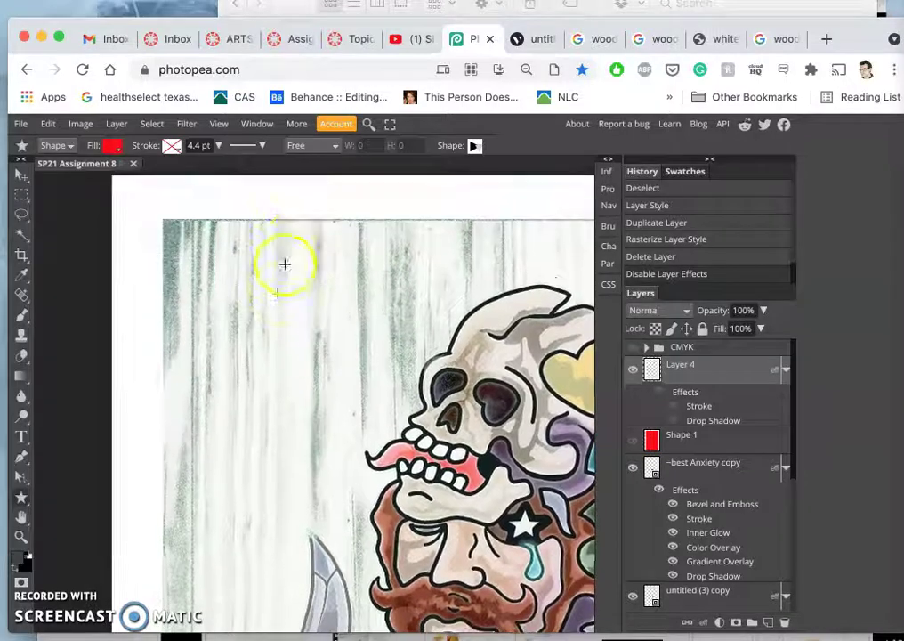
scroll(685, 481, "down", 5)
left_click(691, 543)
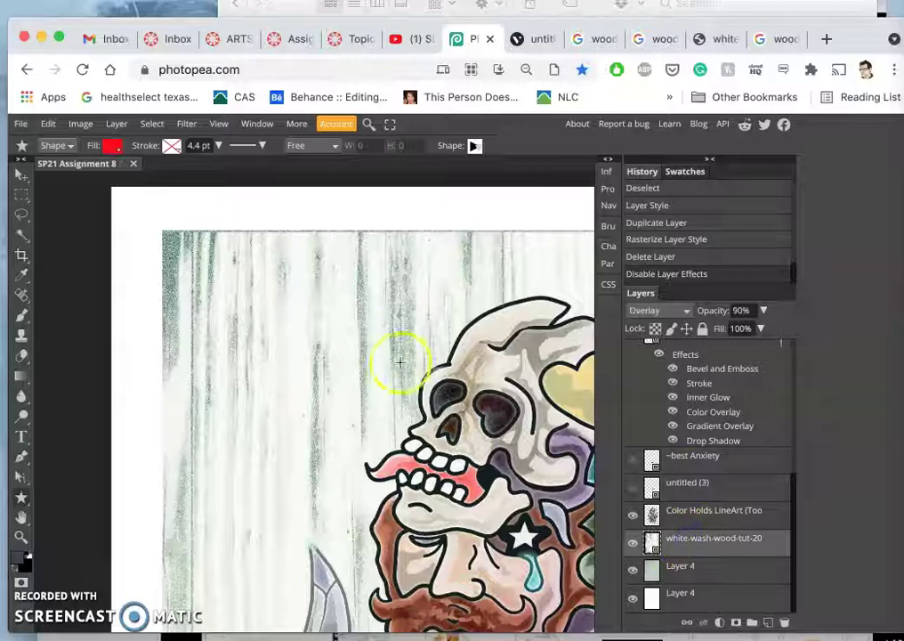
scroll(376, 346, "down", 15)
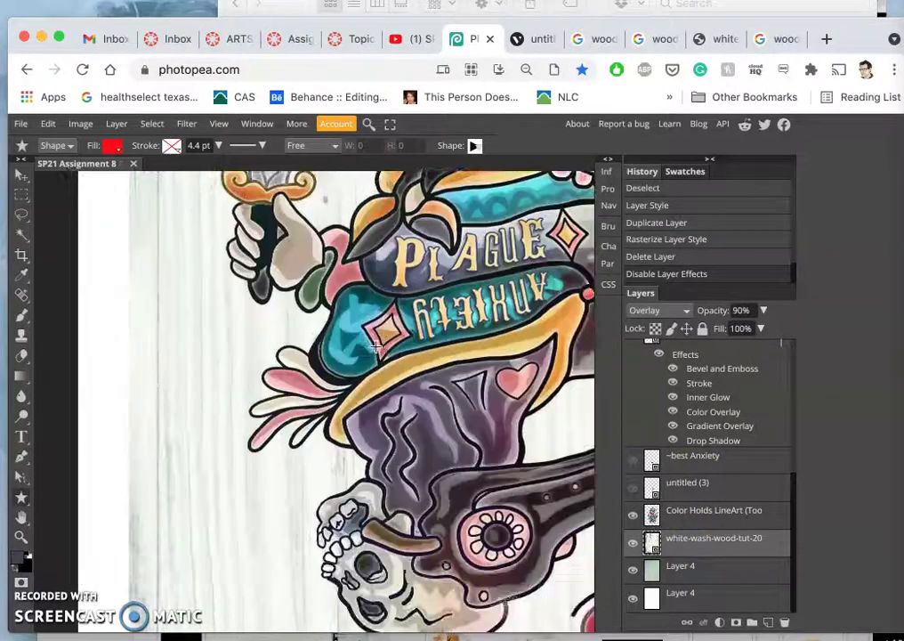
scroll(376, 347, "down", 3)
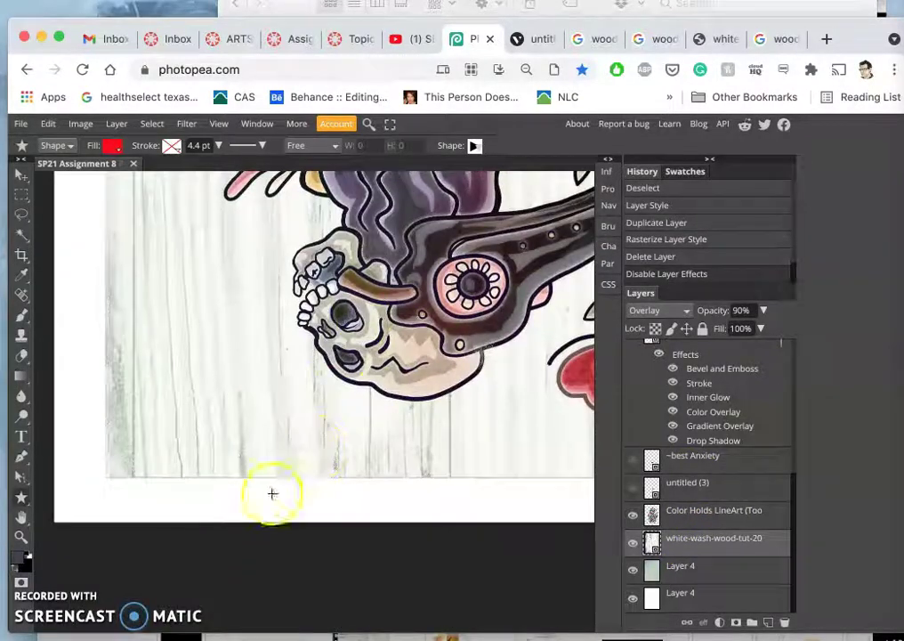
scroll(298, 479, "down", 2)
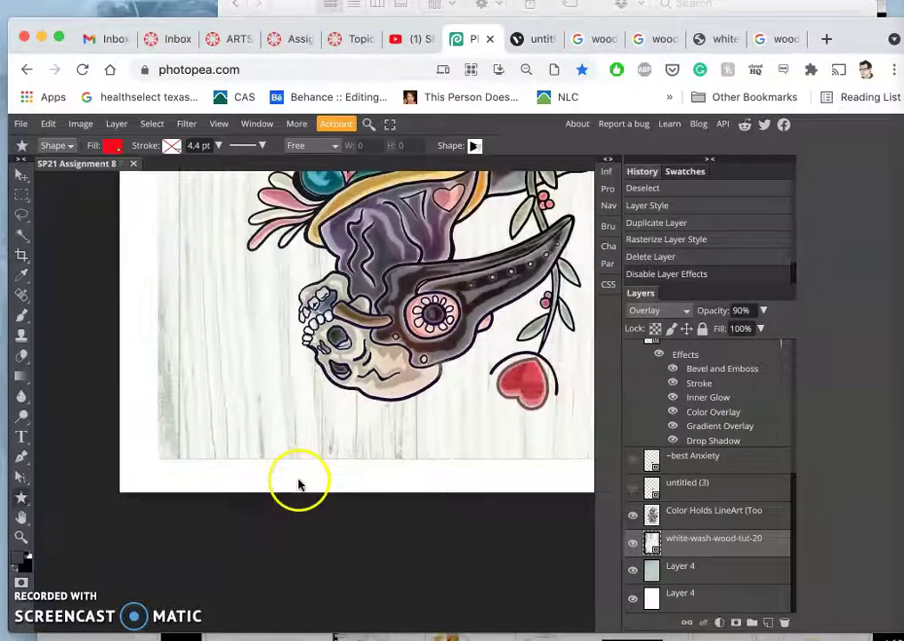
scroll(304, 473, "up", 3)
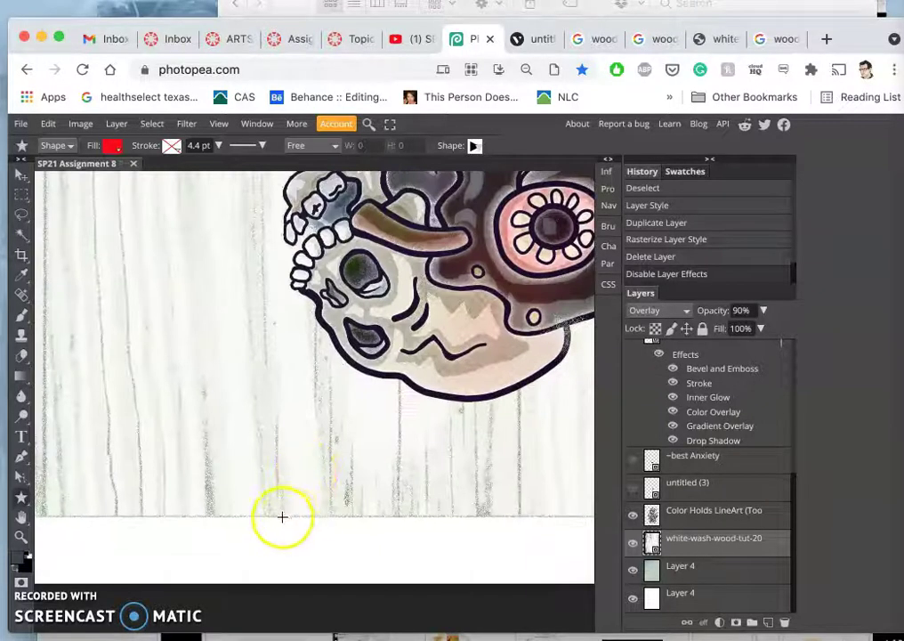
scroll(295, 511, "up", 4)
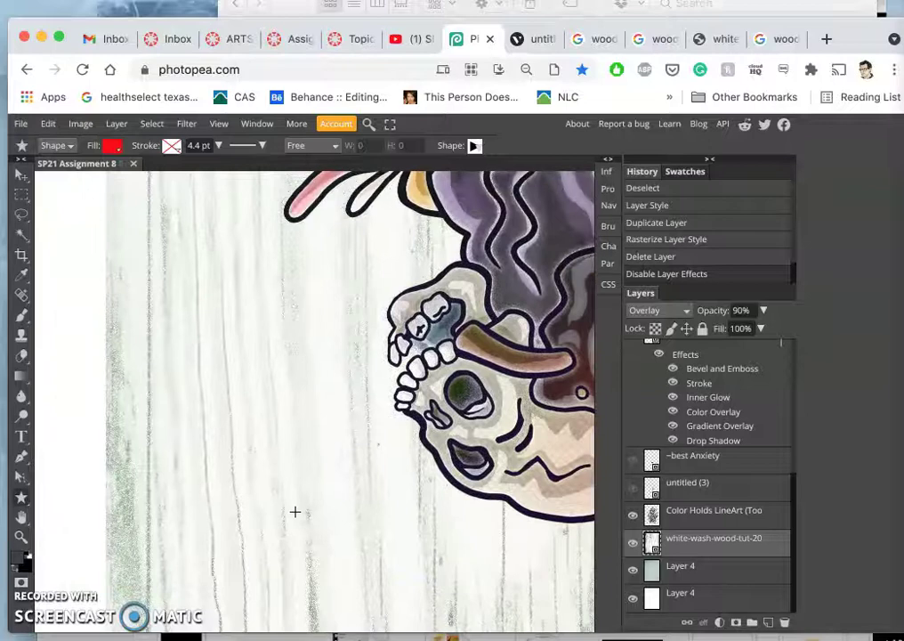
scroll(294, 512, "up", 10)
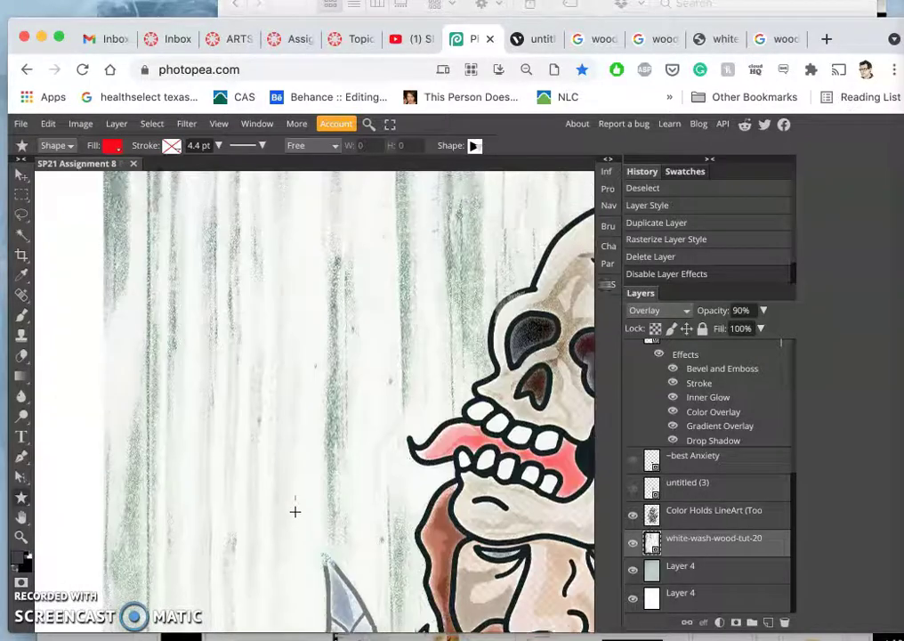
scroll(294, 511, "up", 3)
scroll(442, 269, "up", 3)
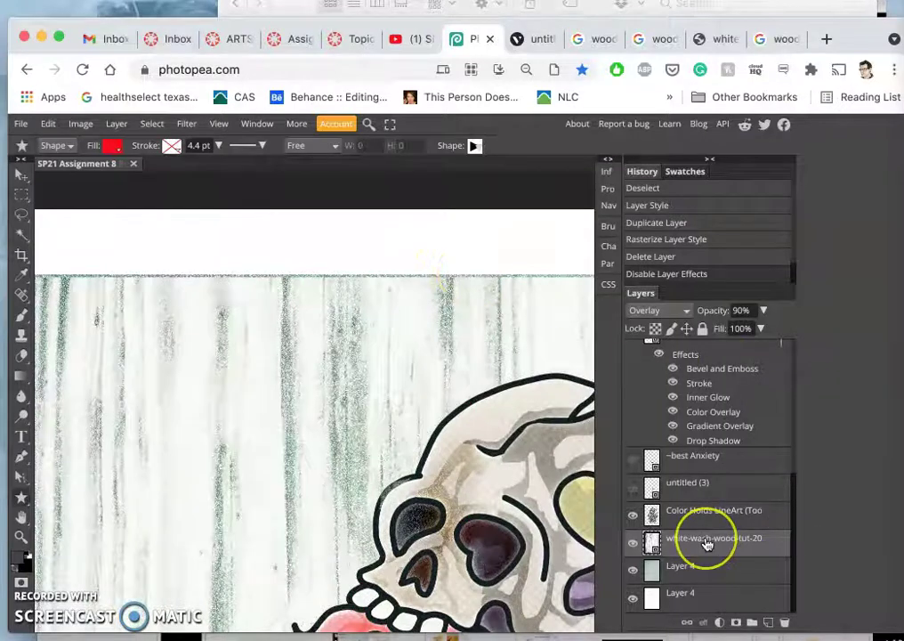
Free Transform the wood texture and align its top edge with the document's top
key("ctrl+minus")
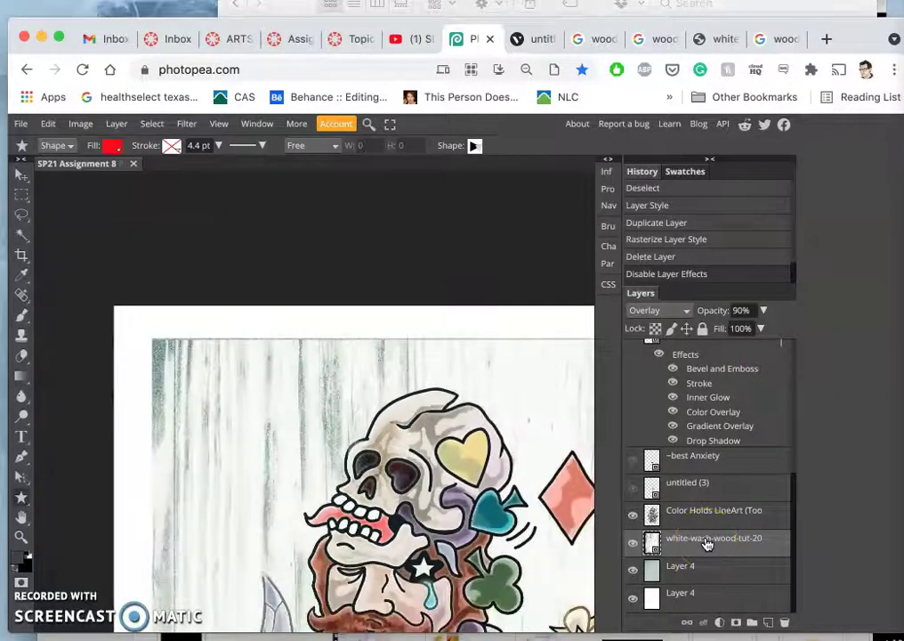
key("ctrl+t")
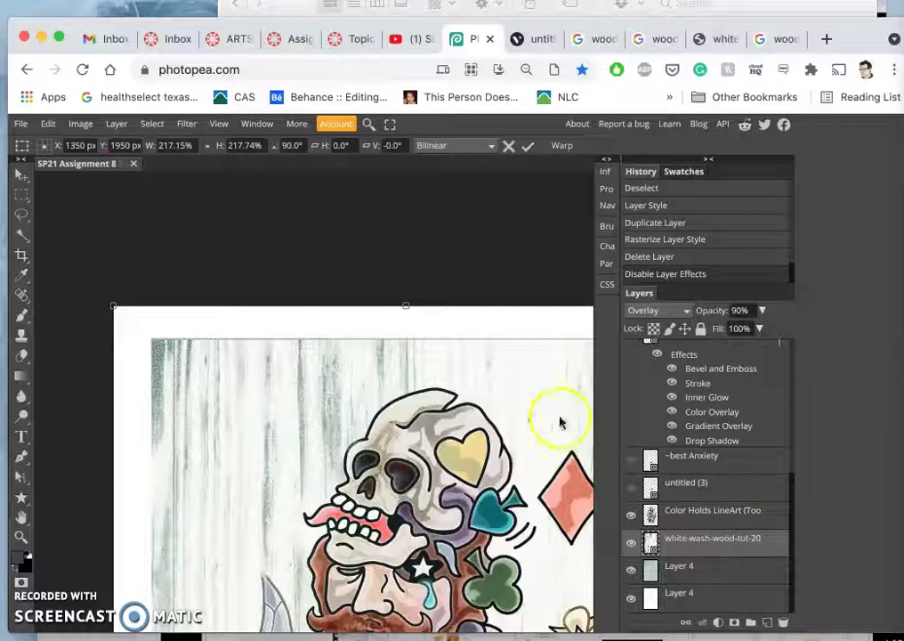
key("ctrl+plus")
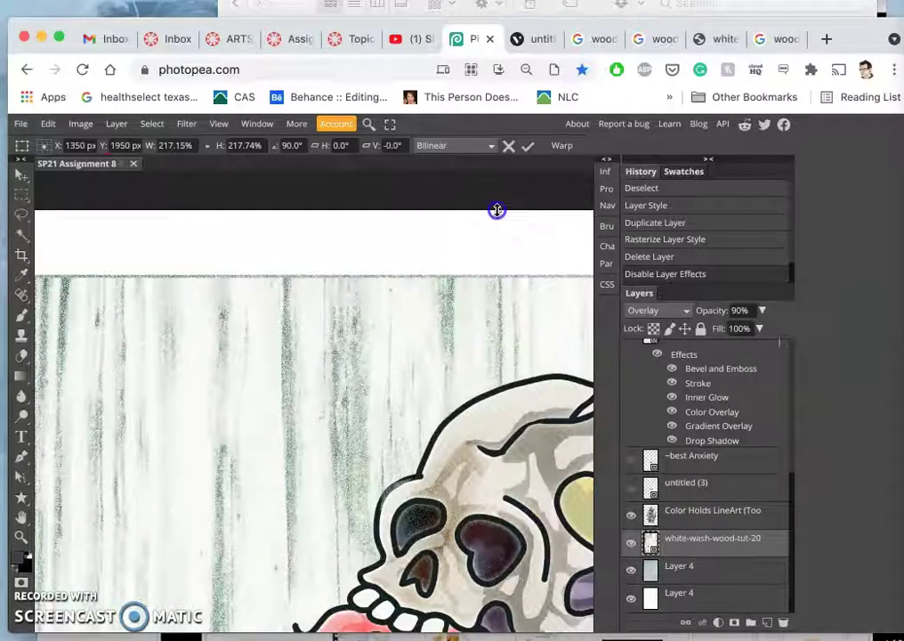
left_click_drag(497, 209, 496, 205)
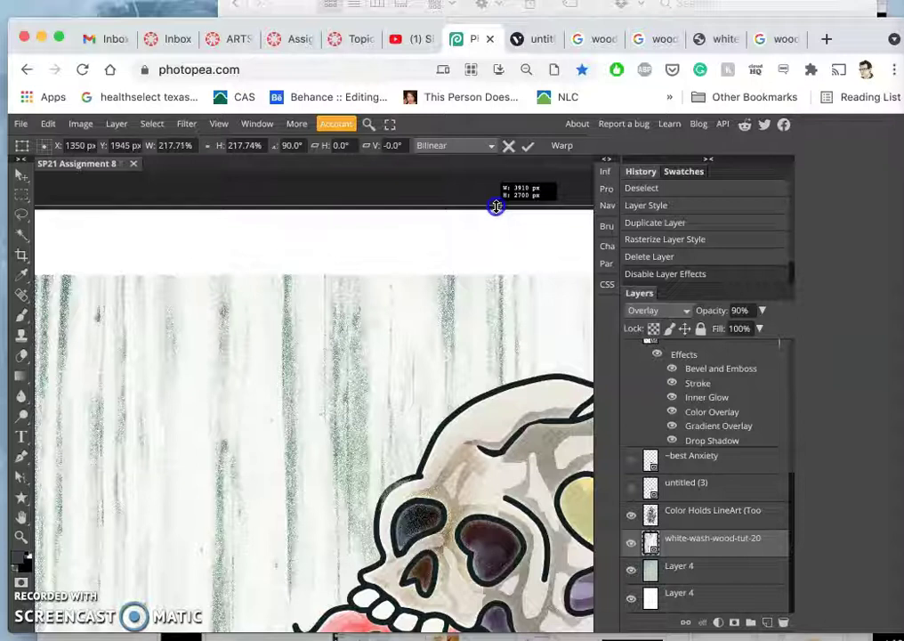
left_click_drag(496, 207, 496, 209)
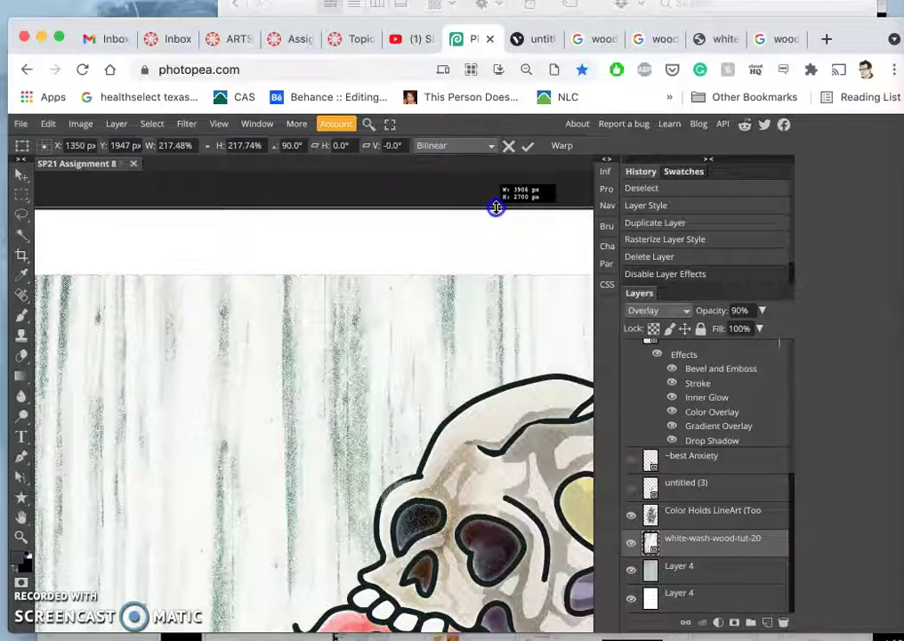
Nudge the wood texture's left edge slightly inward
scroll(404, 356, "down", 5)
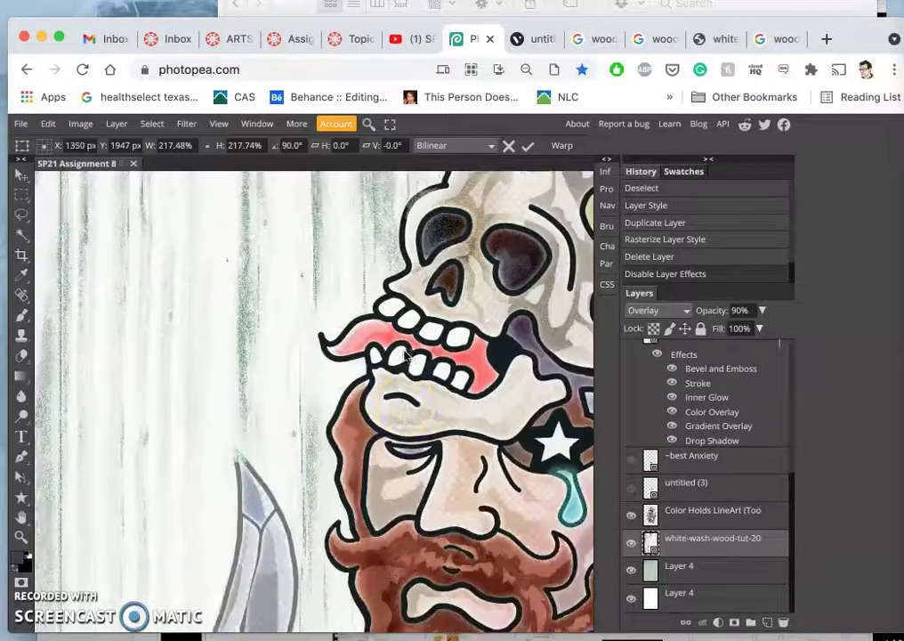
scroll(404, 356, "down", 15)
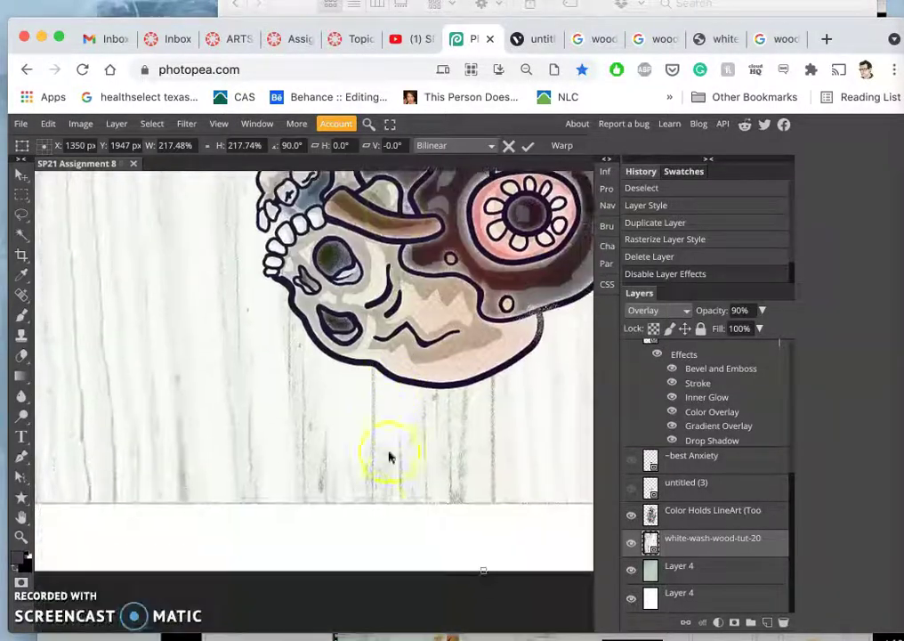
scroll(374, 481, "left", 10)
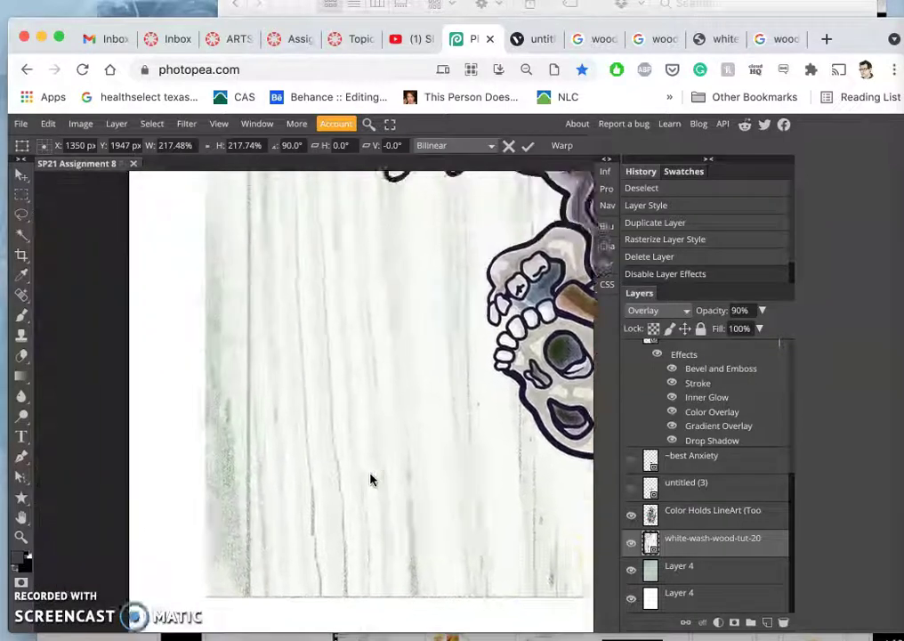
scroll(371, 480, "up", 10)
scroll(371, 480, "left", 3)
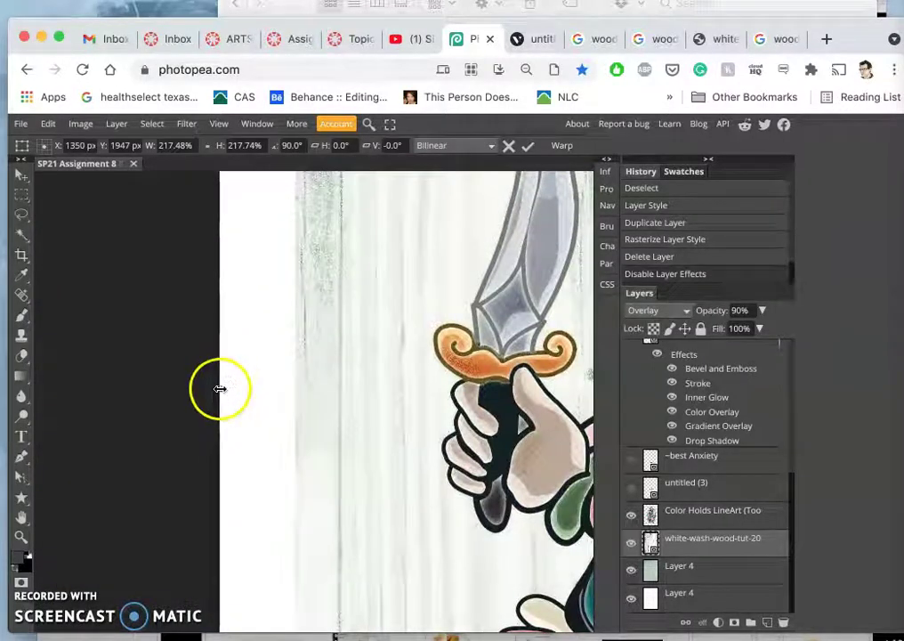
left_click_drag(222, 389, 230, 389)
Drag the texture's right edge inward to sit just inside the poster's right side
scroll(376, 386, "right", 15)
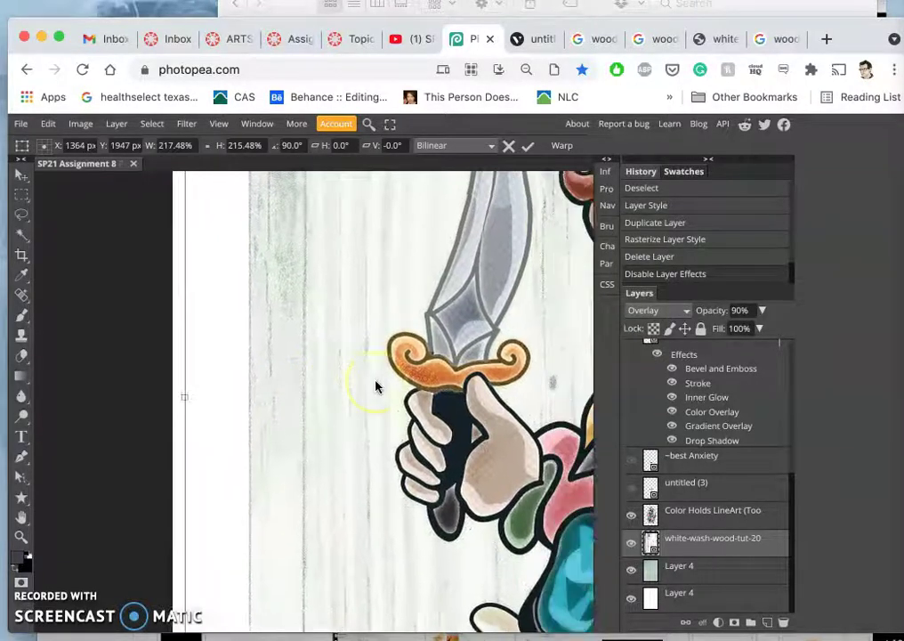
scroll(376, 385, "right", 2)
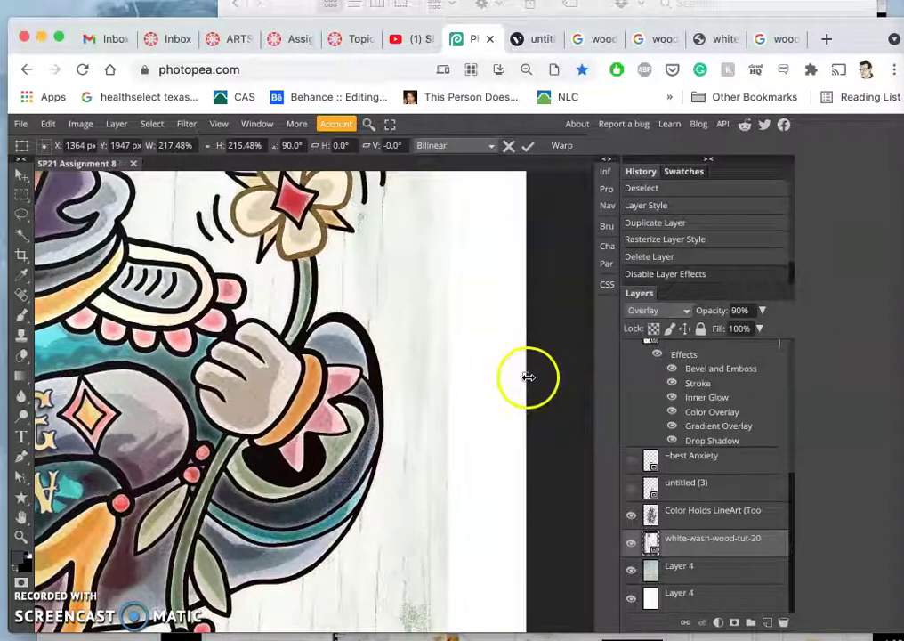
left_click_drag(529, 377, 510, 380)
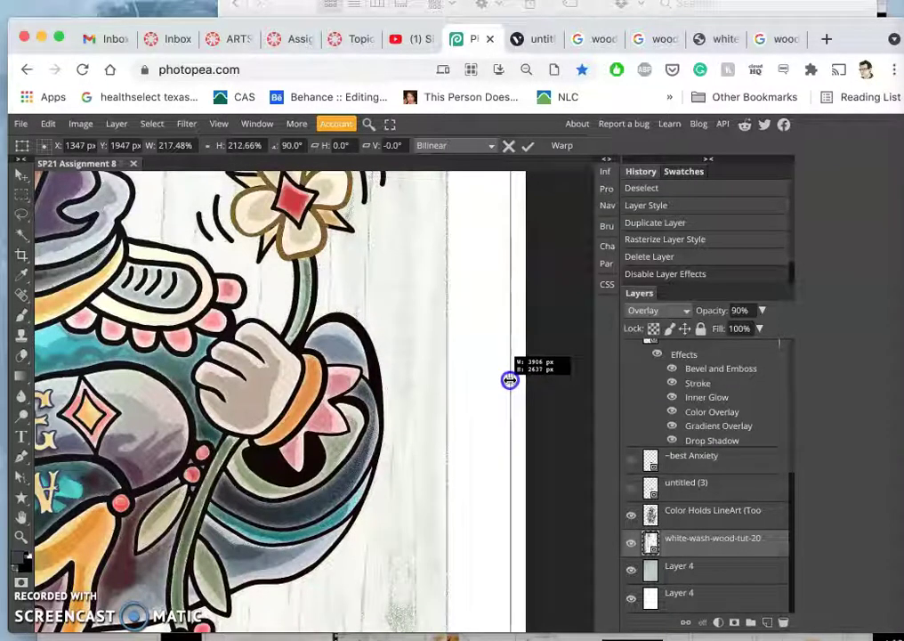
left_click_drag(510, 379, 513, 378)
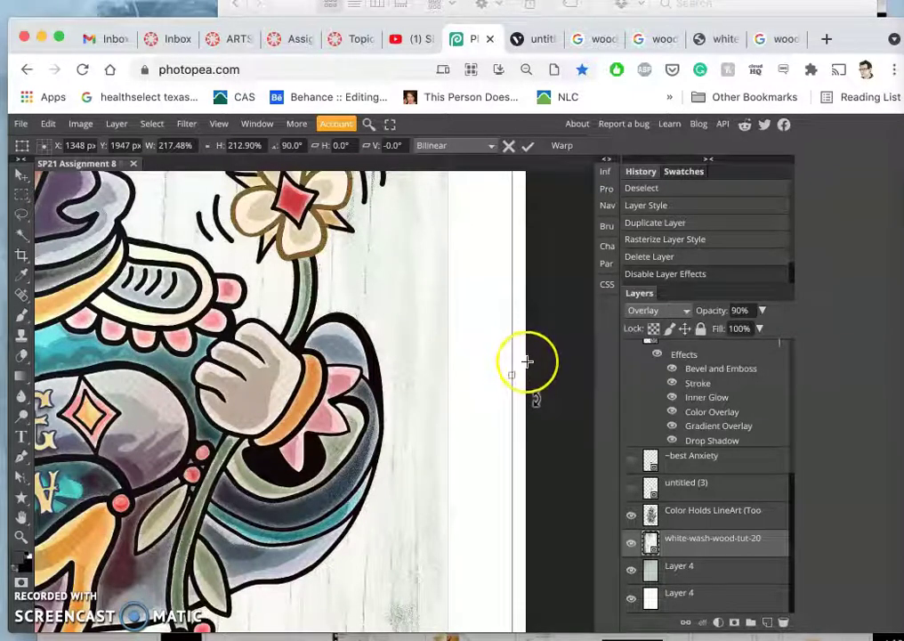
Commit the wood texture transform with Enter and check its edges inside the white border
key("Return")
scroll(527, 362, "up", 8)
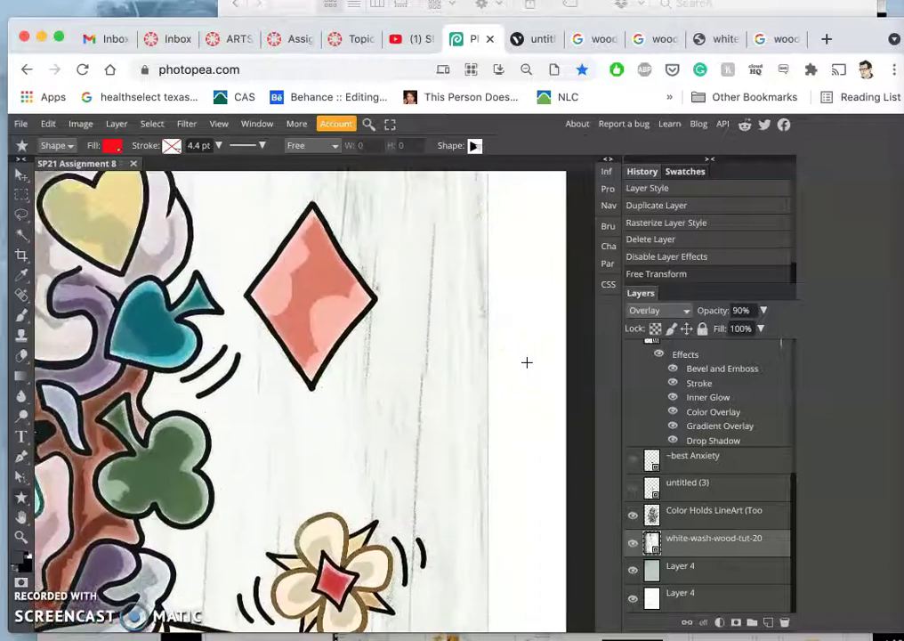
scroll(527, 362, "up", 10)
left_click(491, 309)
scroll(449, 299, "left", 2)
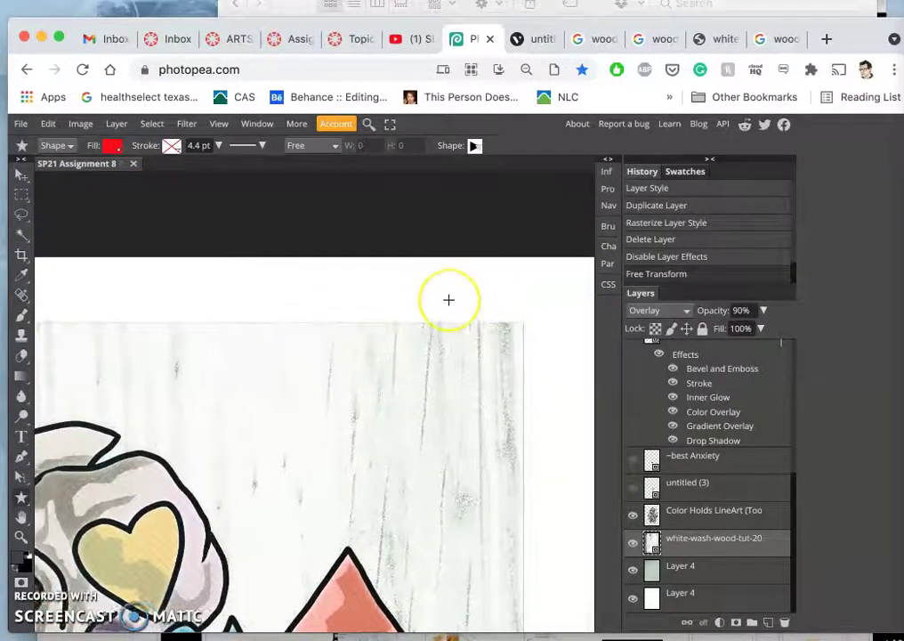
scroll(448, 300, "left", 10)
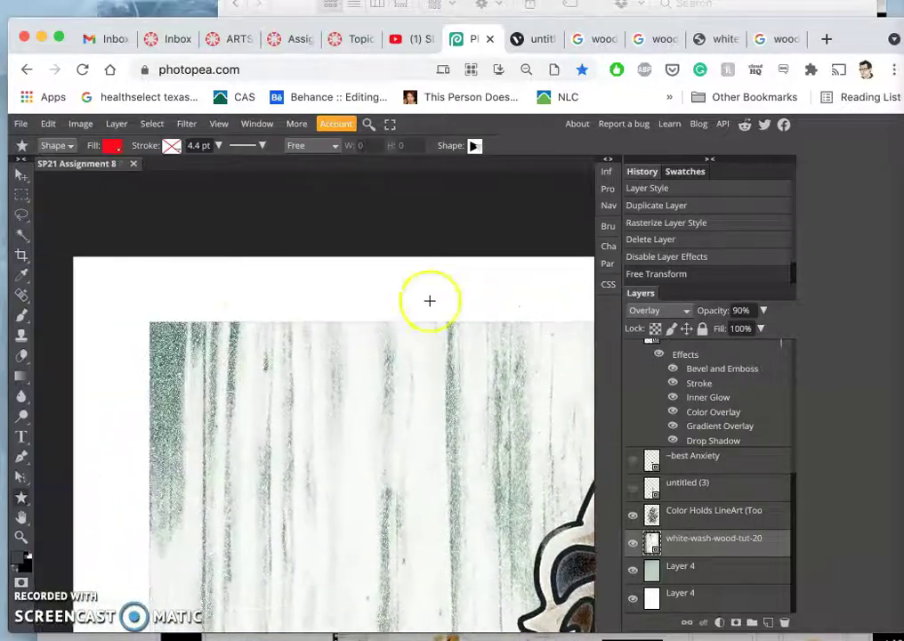
left_click(157, 424)
scroll(152, 448, "down", 10)
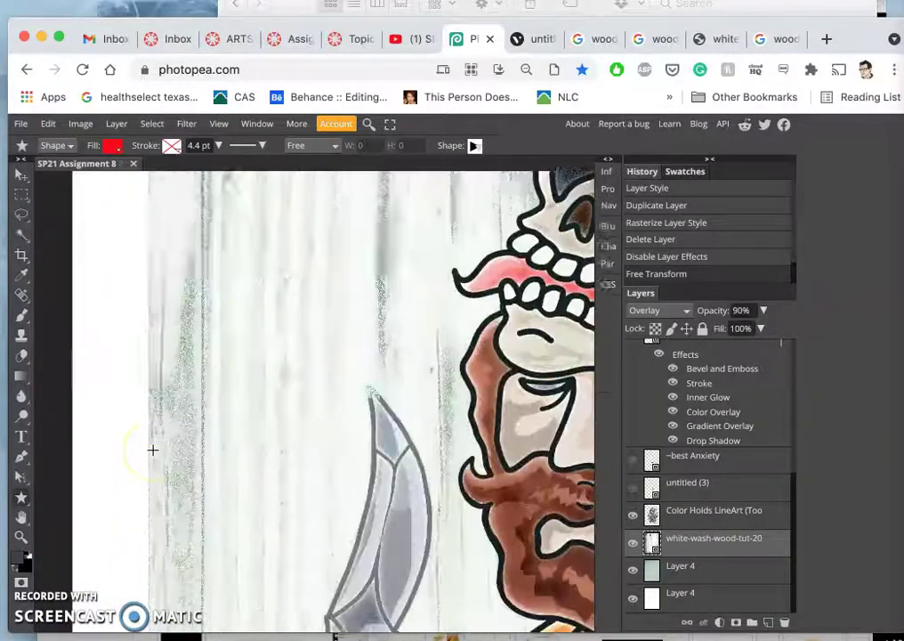
scroll(152, 450, "down", 15)
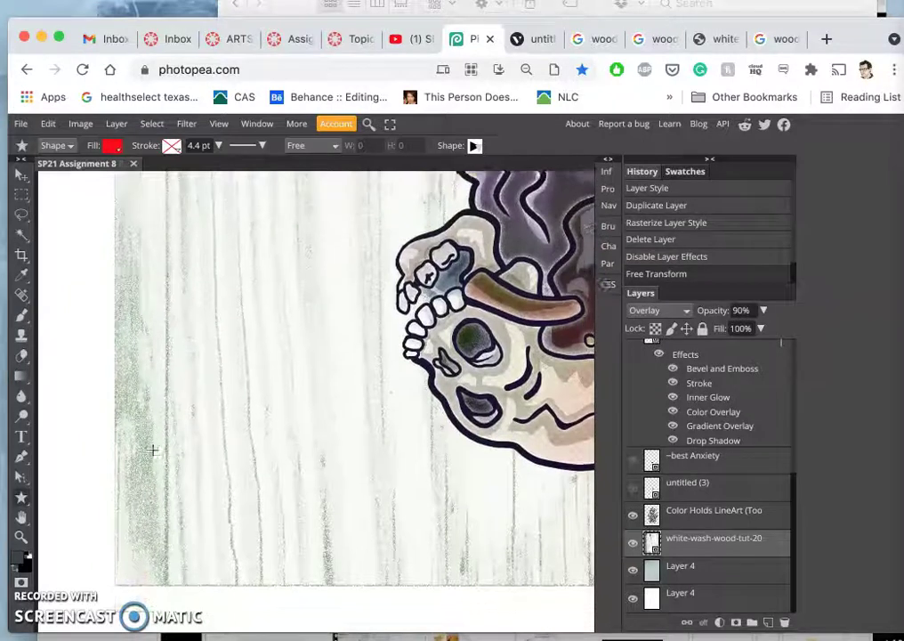
scroll(153, 450, "down", 3)
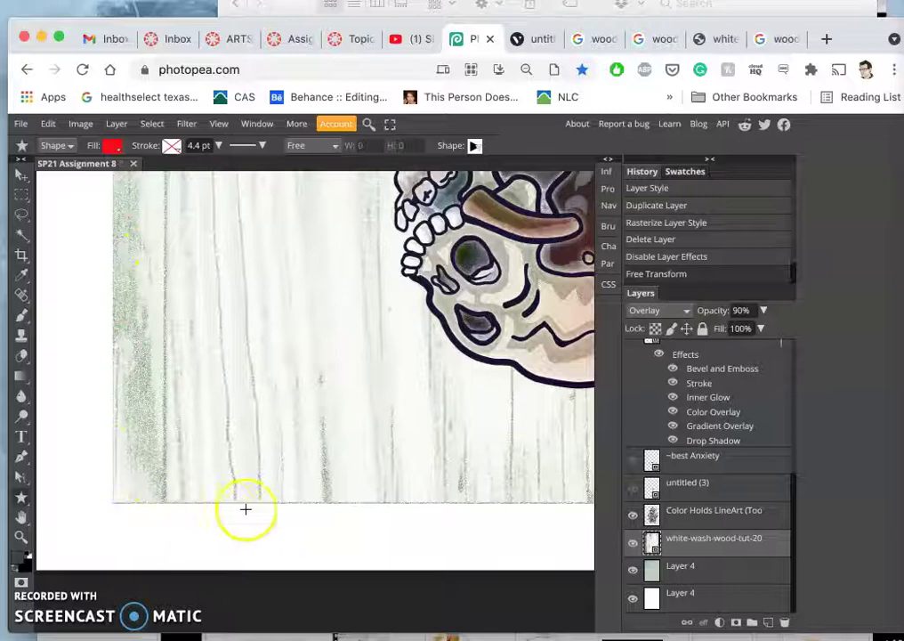
scroll(257, 510, "down", 5)
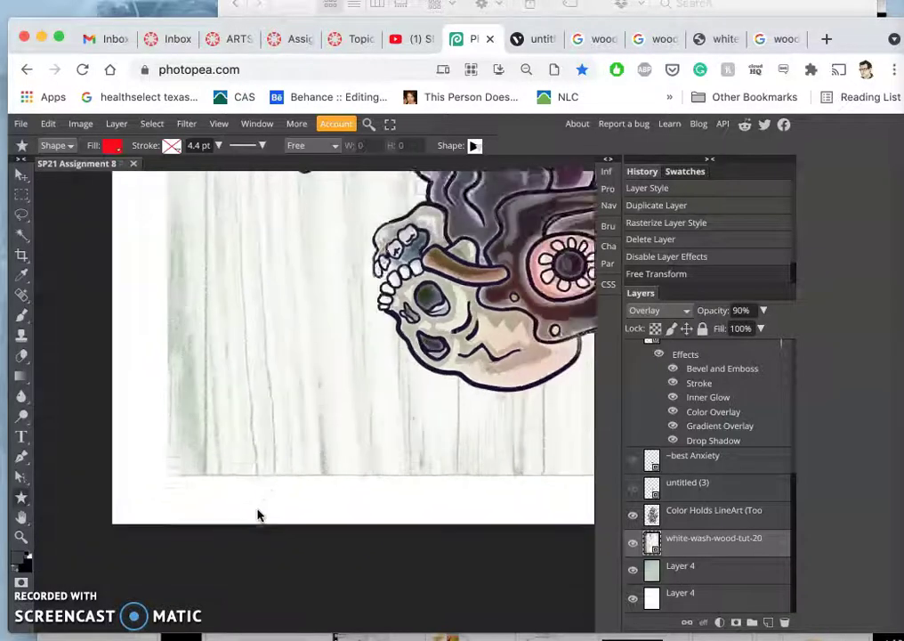
scroll(258, 514, "up", 5)
scroll(257, 515, "up", 4)
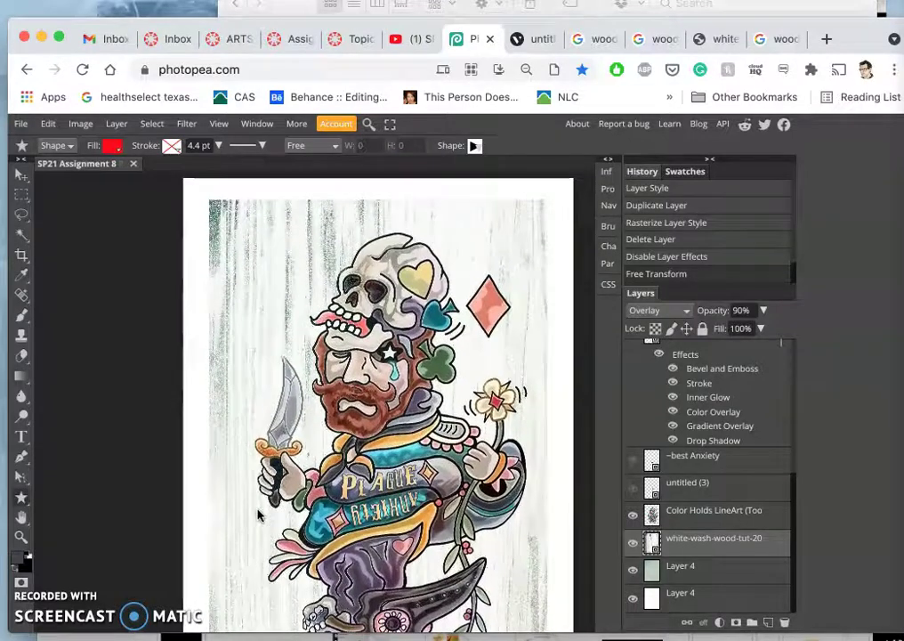
scroll(257, 515, "down", 2)
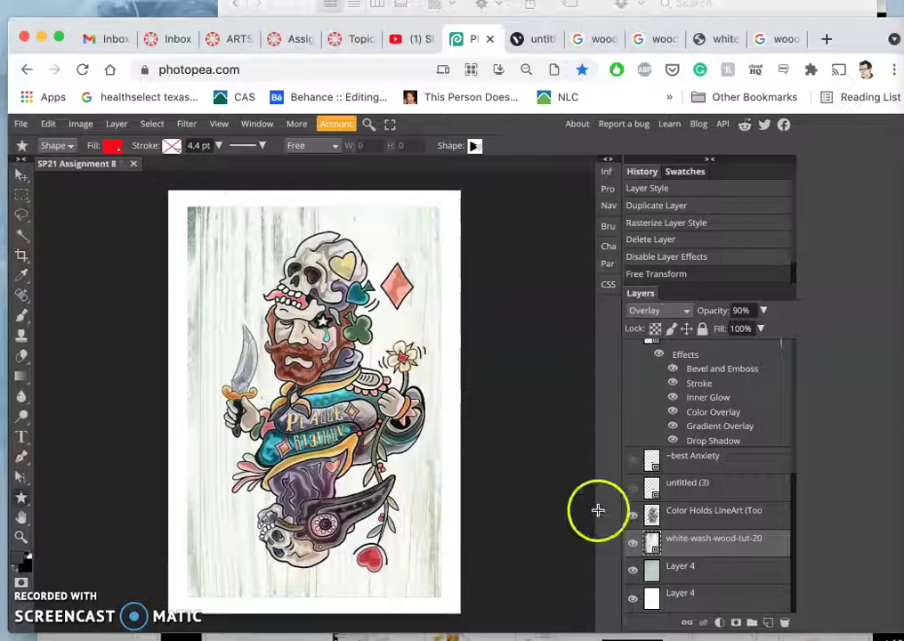
scroll(666, 517, "up", 5)
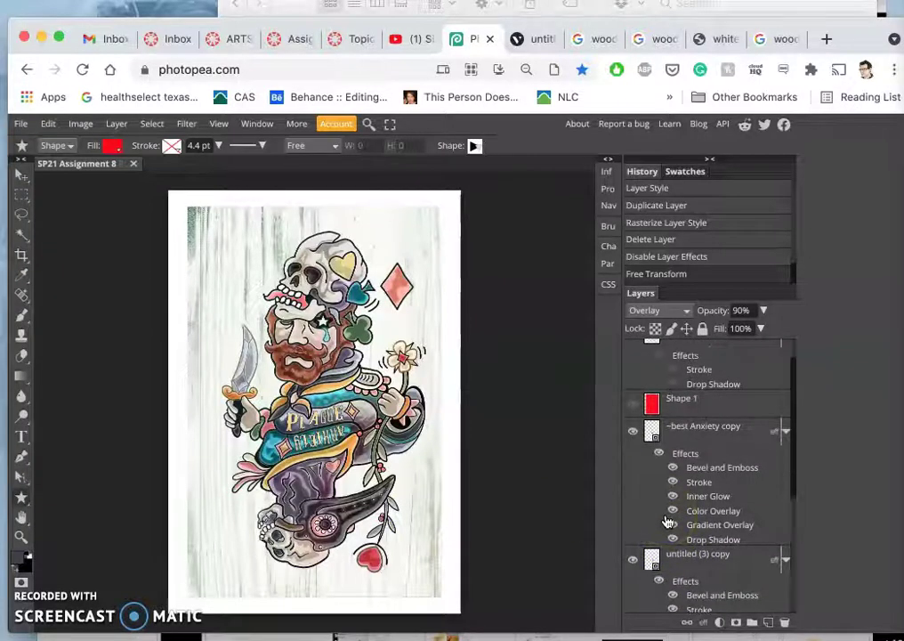
scroll(672, 541, "up", 1)
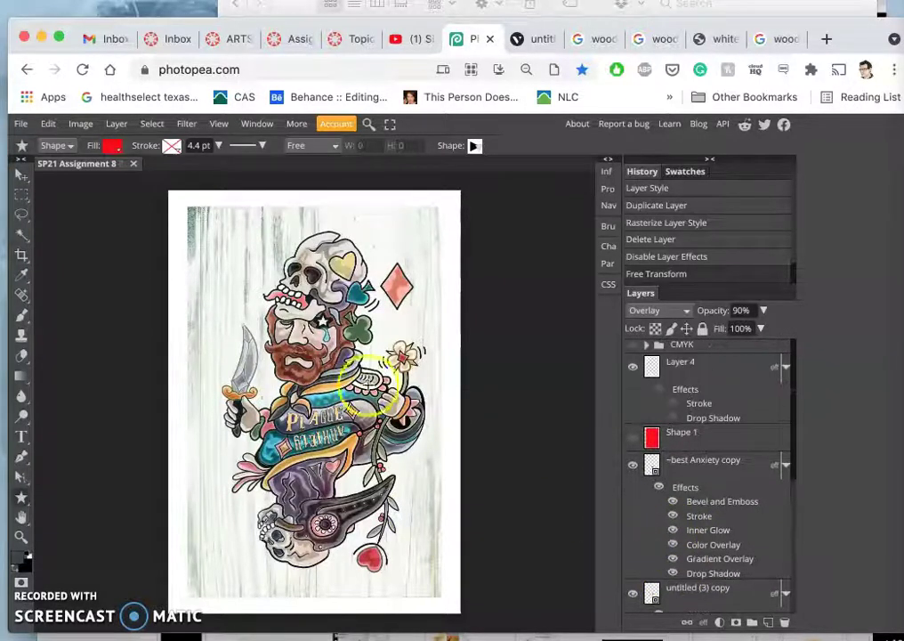
scroll(414, 438, "down", 3)
scroll(431, 370, "up", 5)
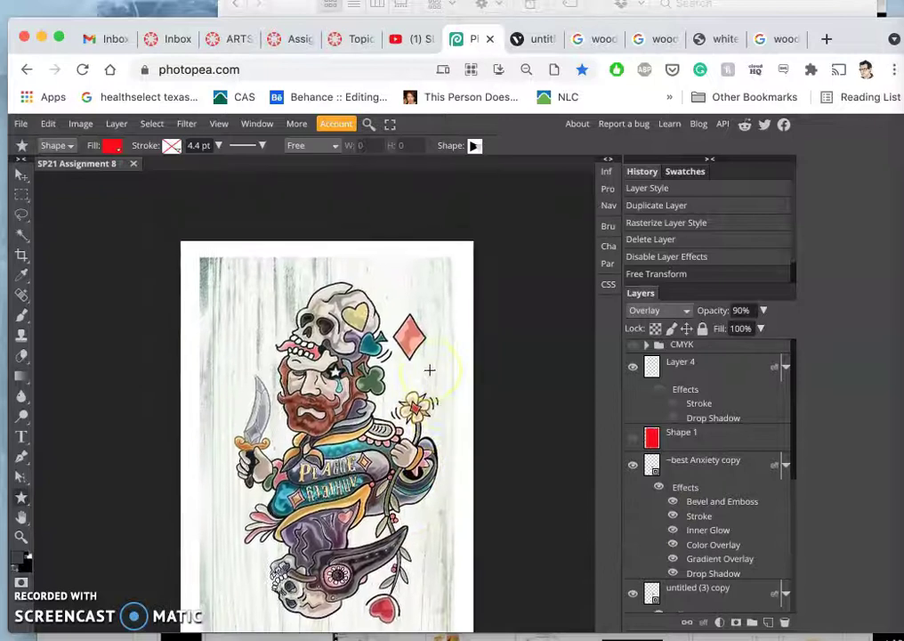
scroll(433, 372, "down", 2)
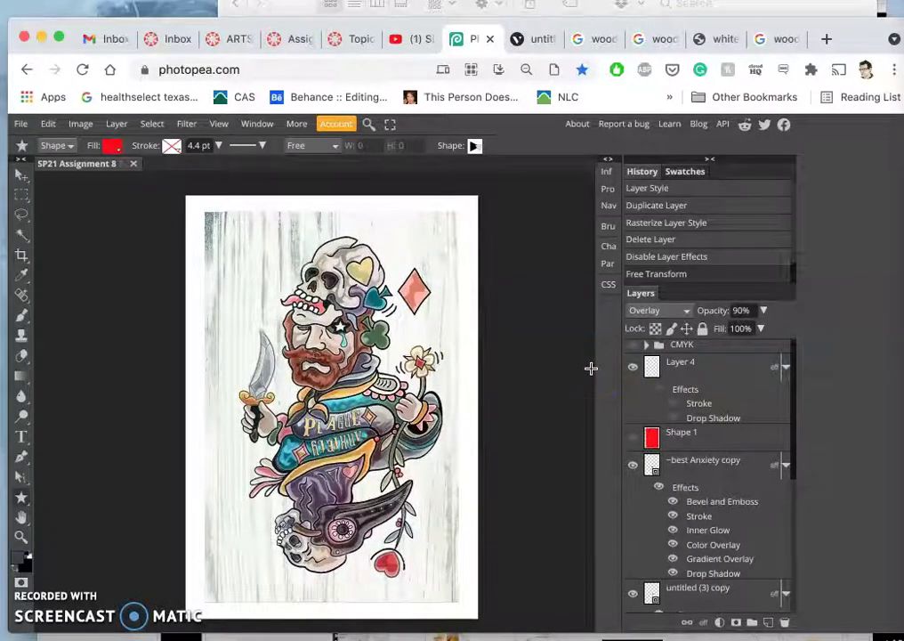
Confirm in Finder that SP21 Assignment 8 Poster.psd is saved, then return to Photopea's File menu
left_click(554, 347)
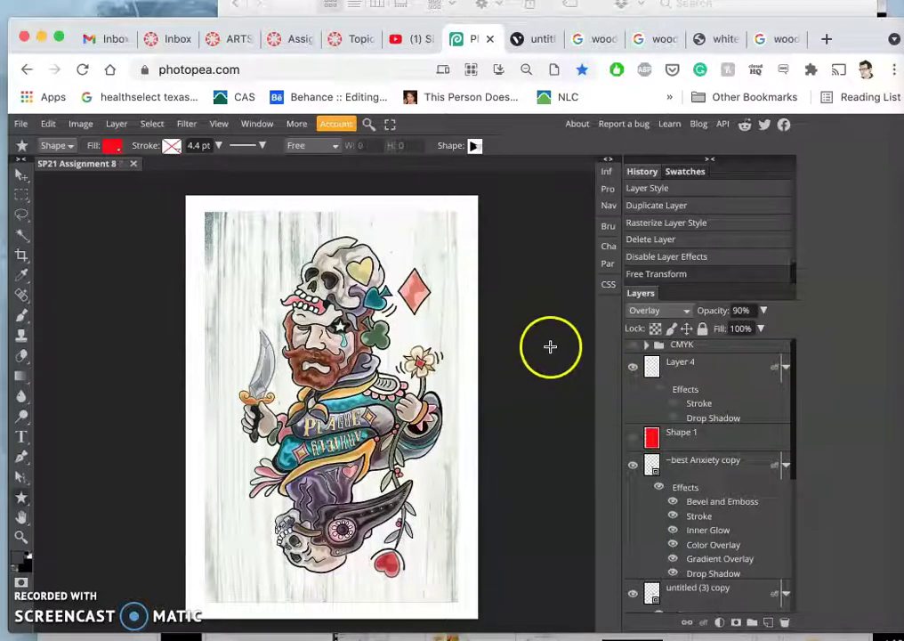
left_click(393, 368)
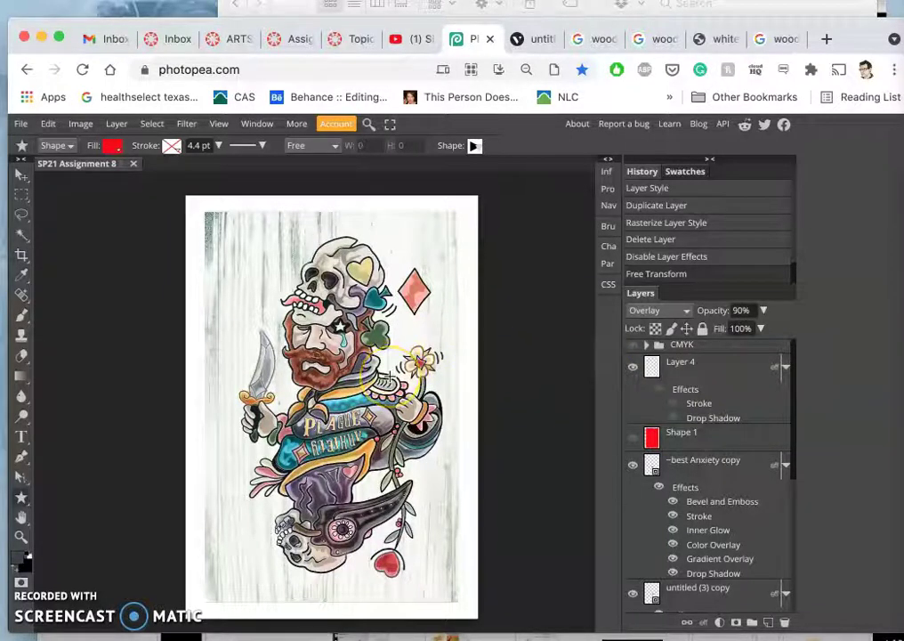
left_click(376, 374)
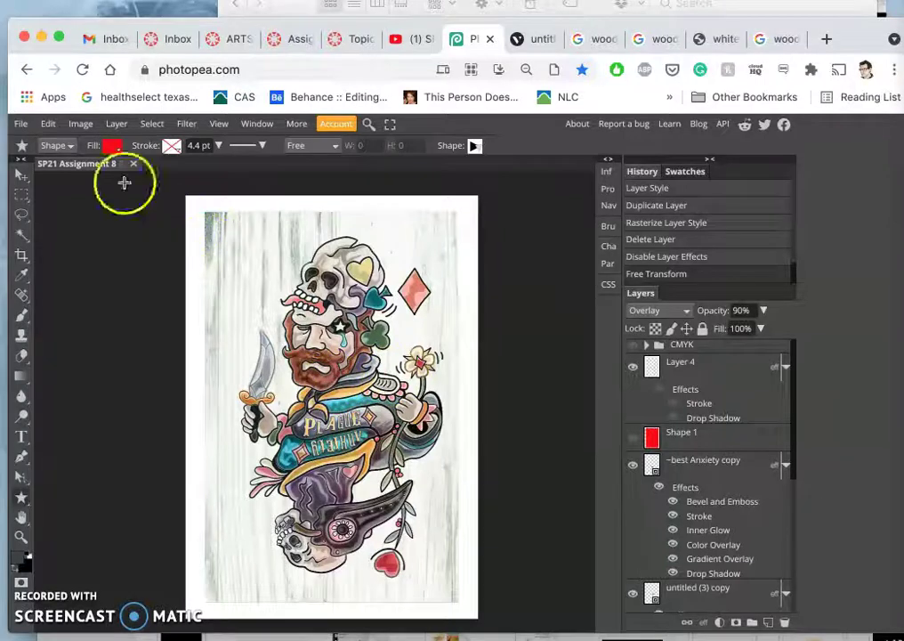
left_click(22, 124)
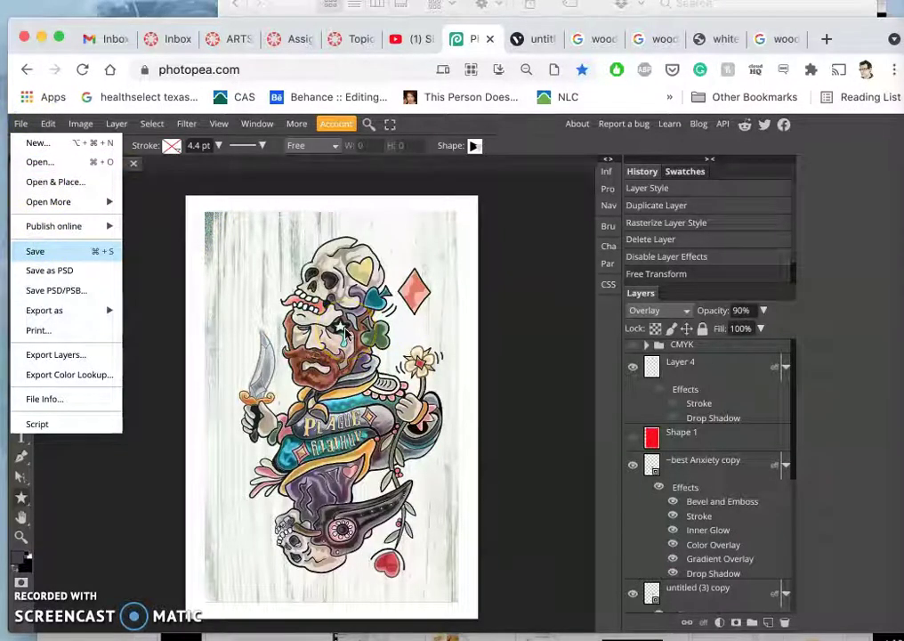
key("super+Tab")
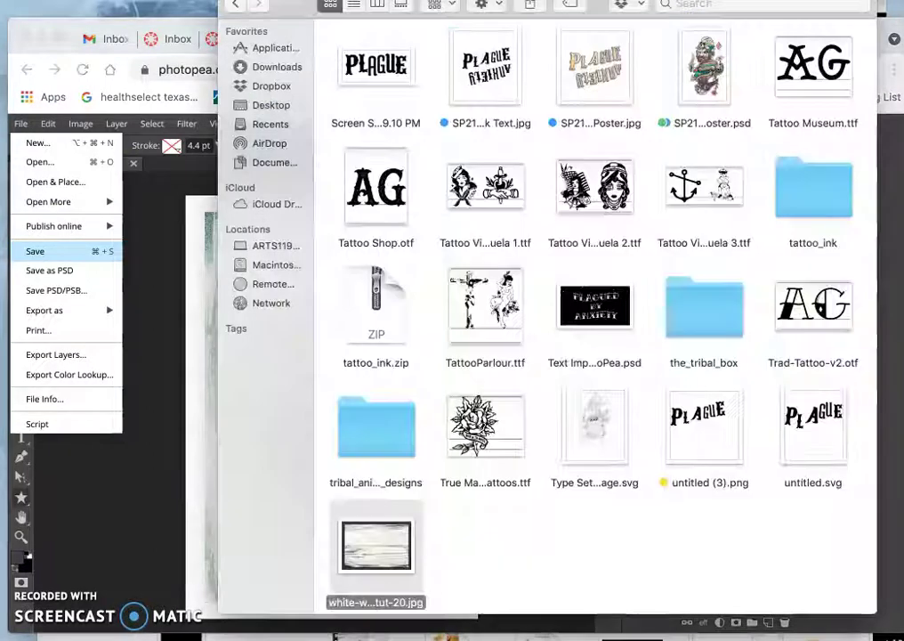
left_click(704, 125)
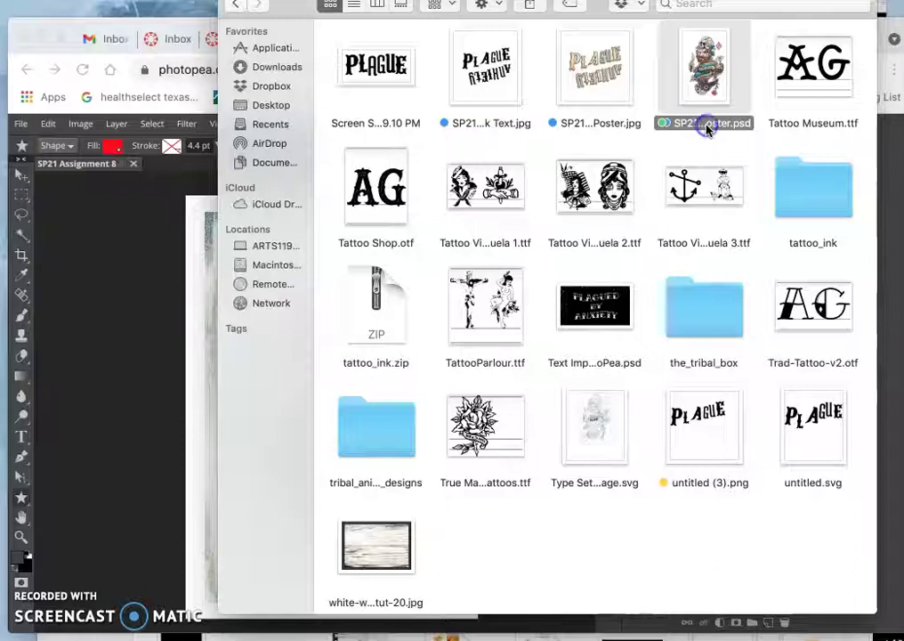
left_click(705, 131)
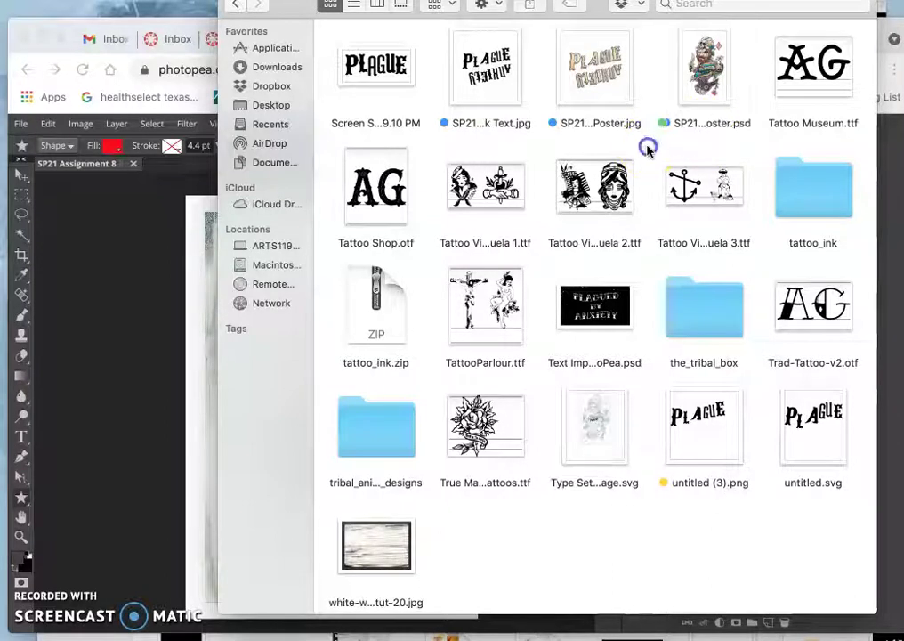
left_click(148, 281)
left_click(21, 125)
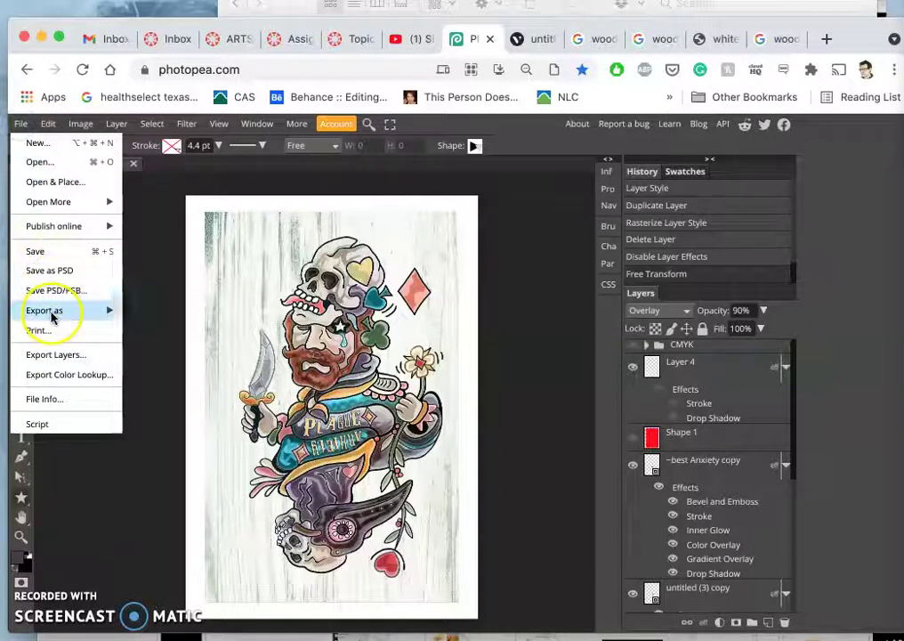
Export the poster as a JPG at 70% quality
mouse_move(55, 309)
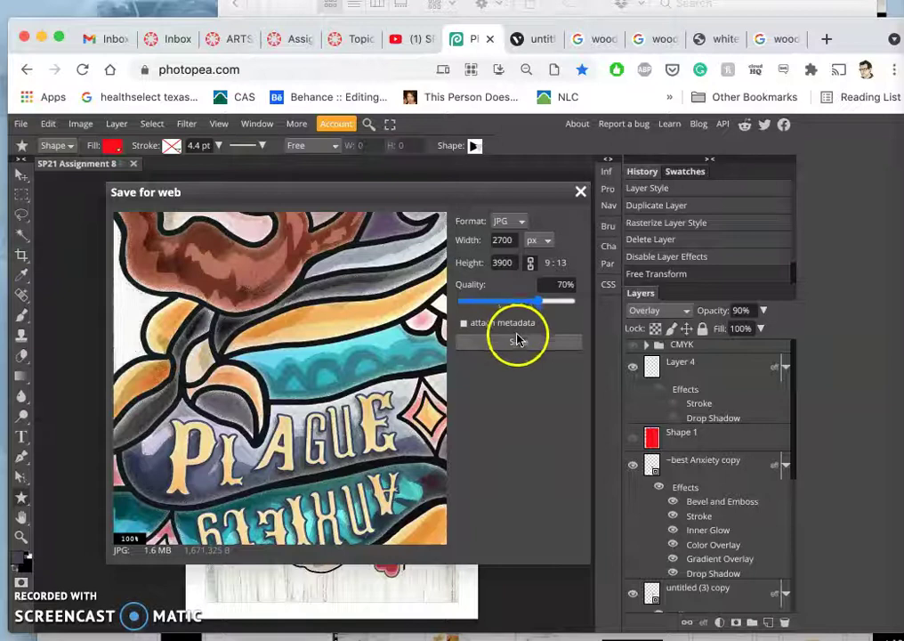
left_click_drag(570, 301, 539, 300)
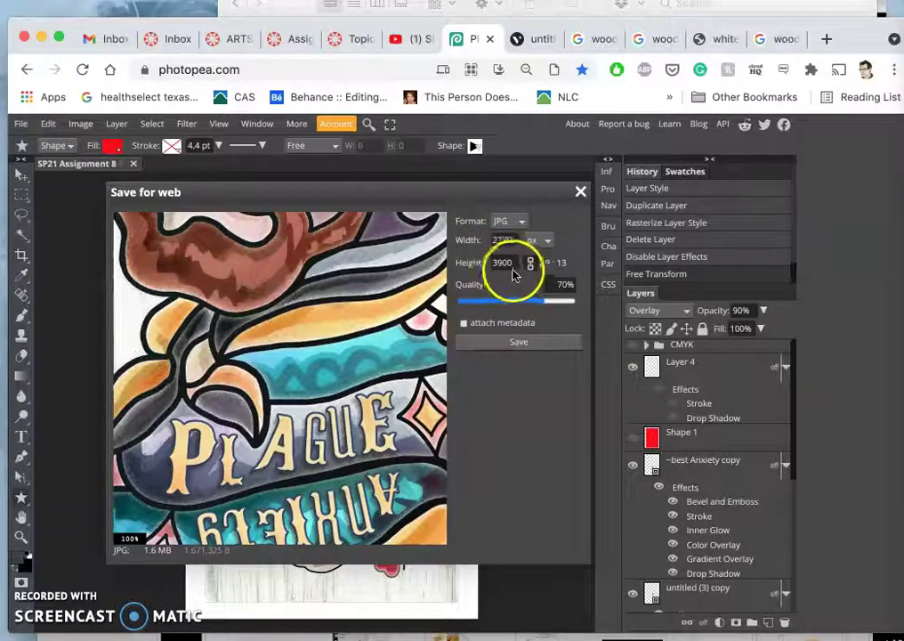
left_click(519, 343)
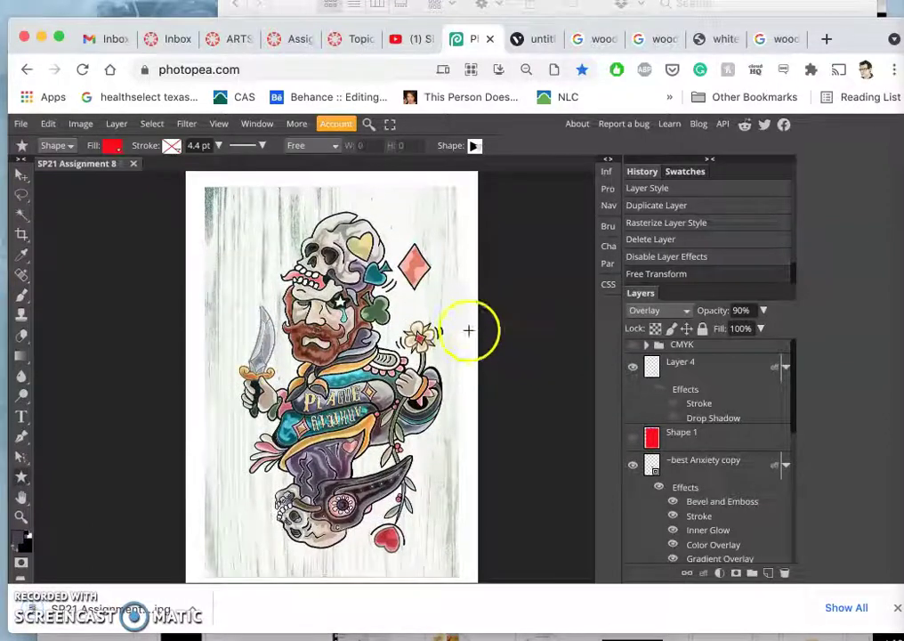
Verify the canvas is 9 × 13 inches without changes and dismiss the download notice
left_click(84, 123)
left_click(105, 272)
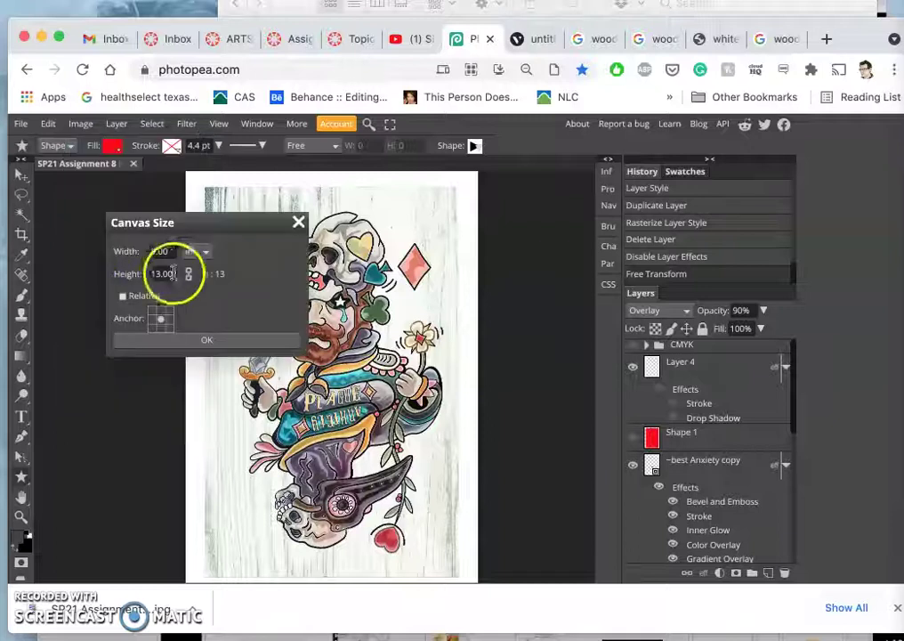
left_click(203, 339)
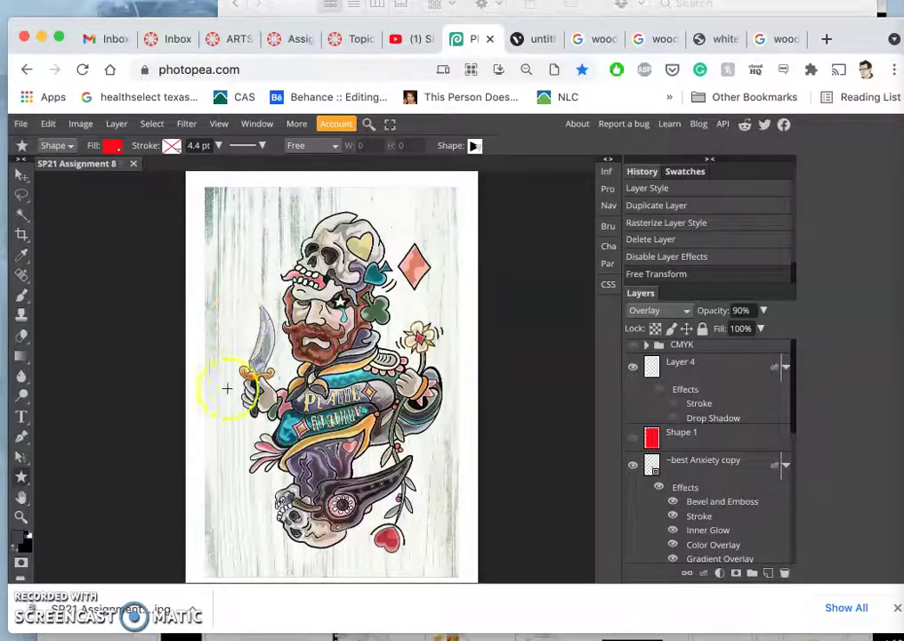
left_click(898, 611)
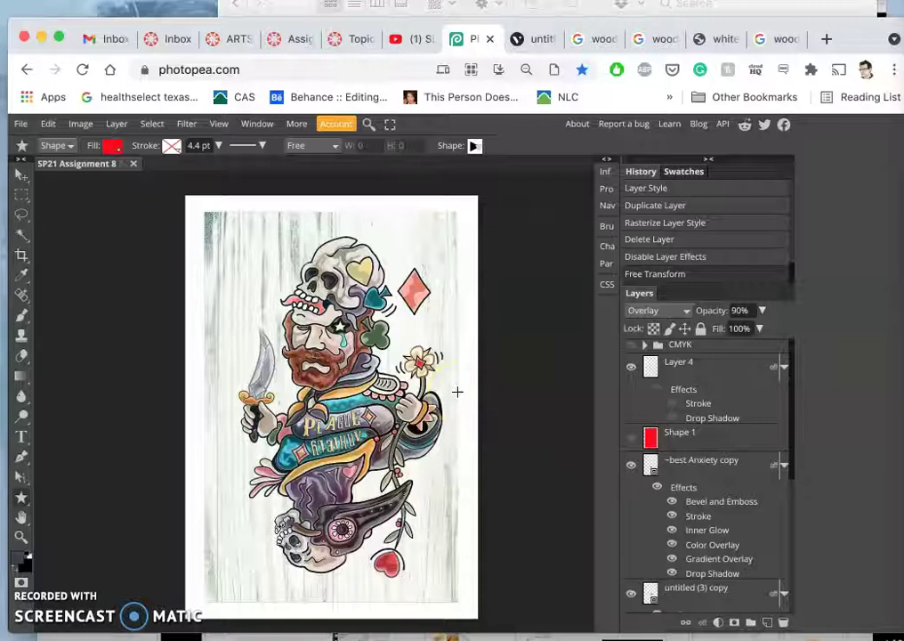
scroll(458, 392, "down", 2)
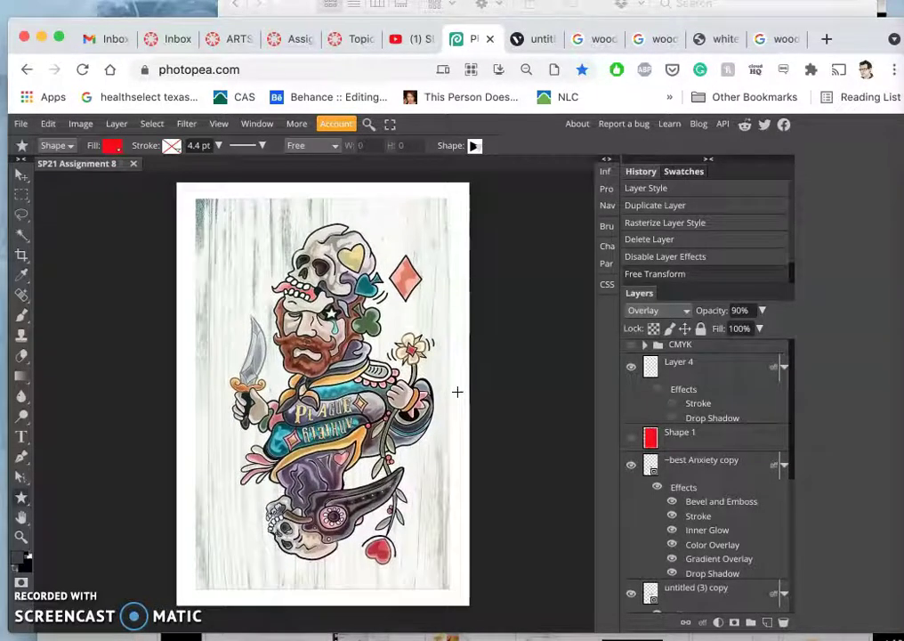
scroll(457, 392, "up", 5)
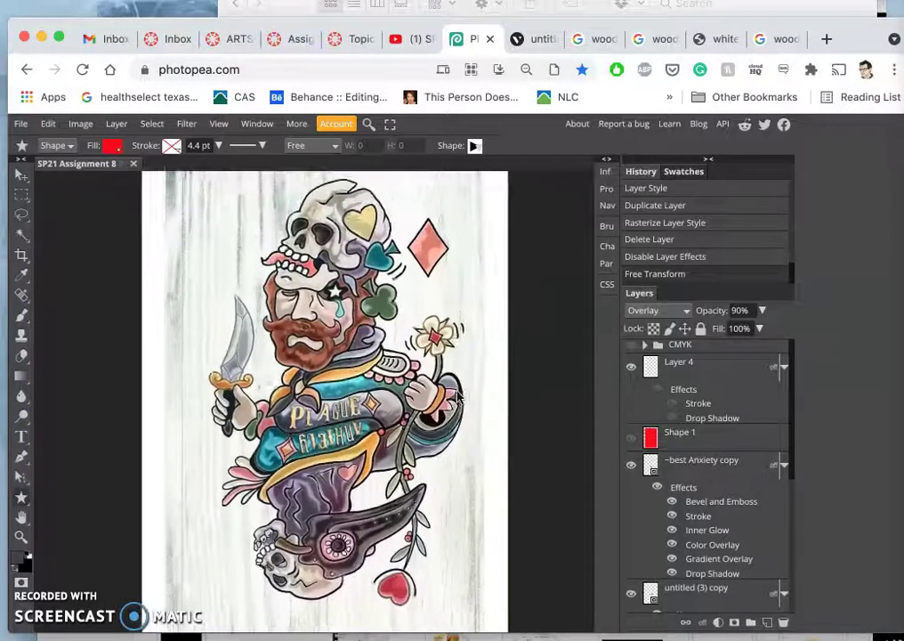
scroll(458, 397, "down", 5)
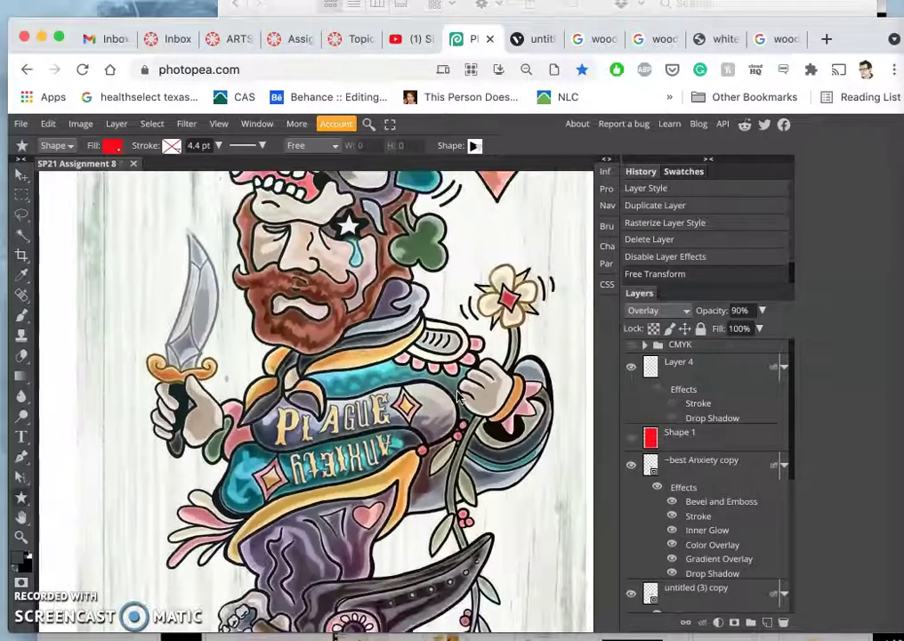
scroll(460, 397, "down", 2)
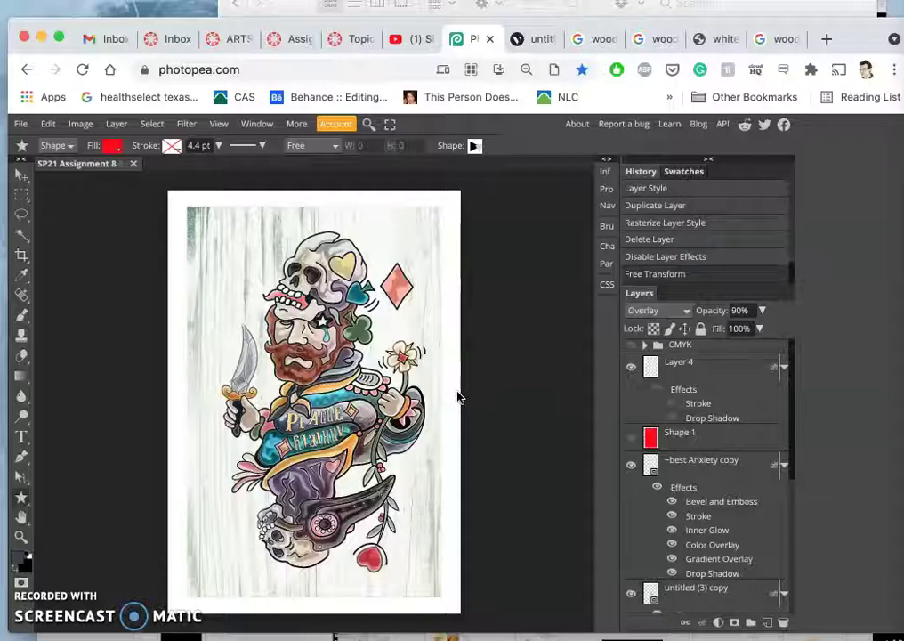
scroll(459, 397, "up", 8)
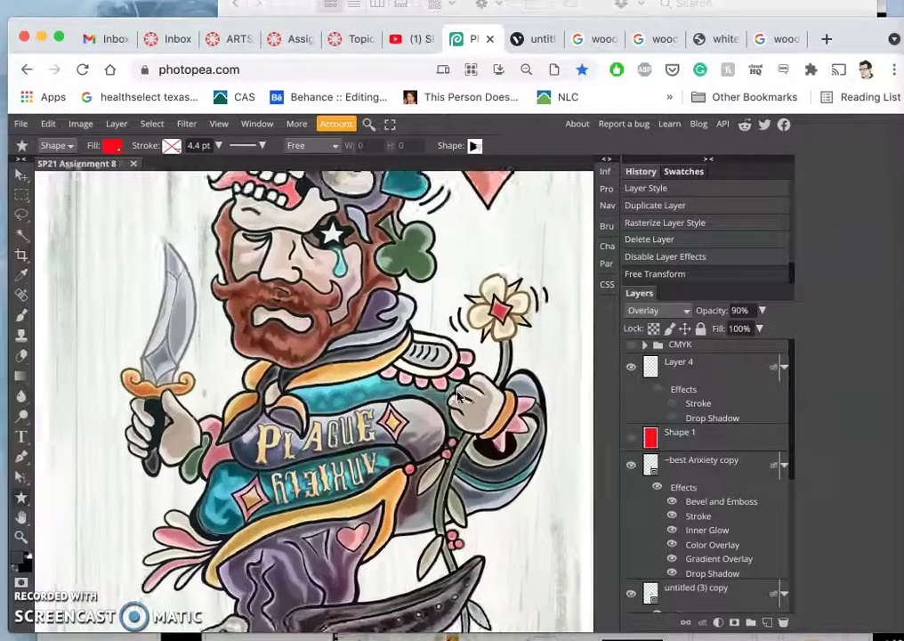
scroll(459, 397, "up", 4)
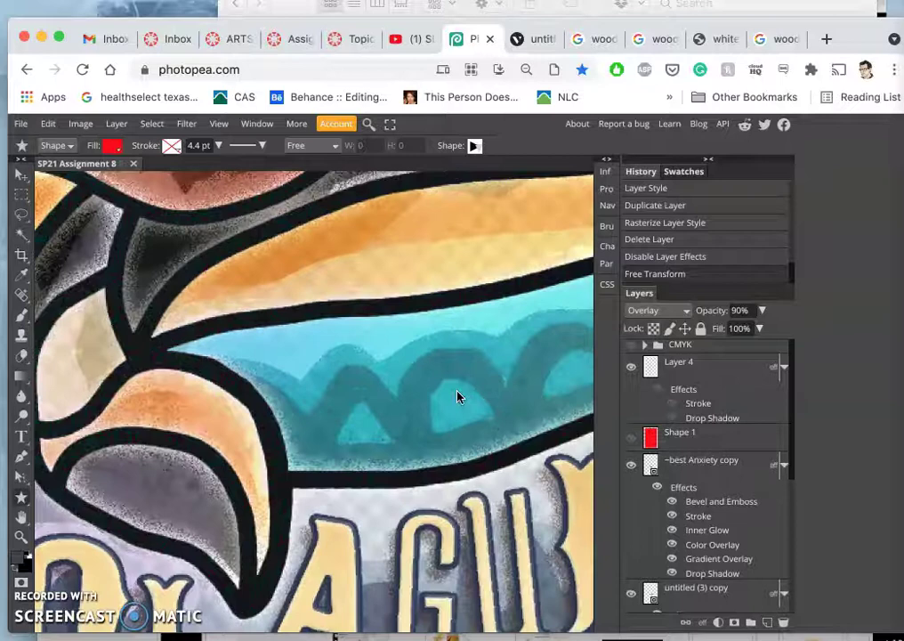
scroll(459, 397, "down", 10)
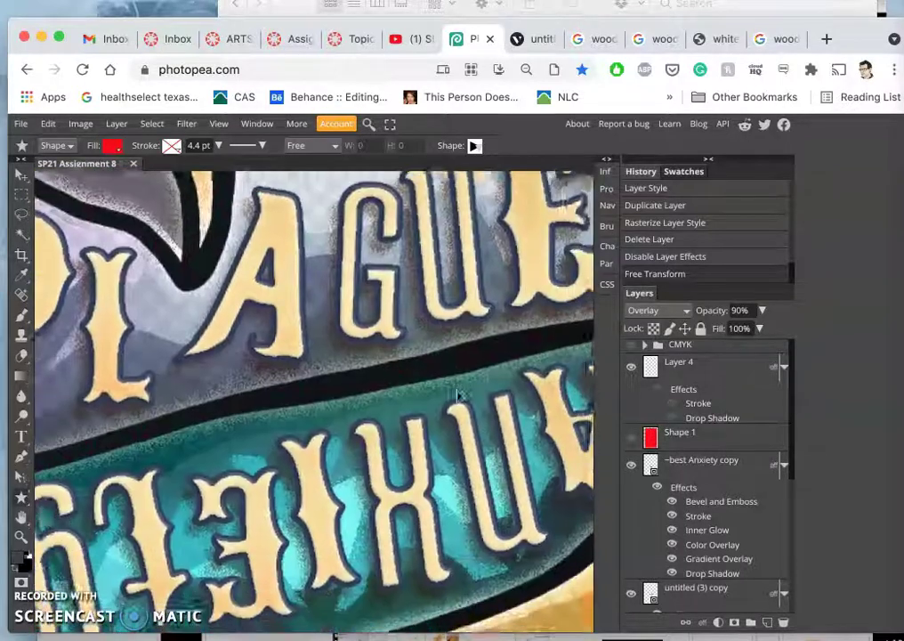
scroll(459, 397, "down", 10)
scroll(459, 397, "right", 8)
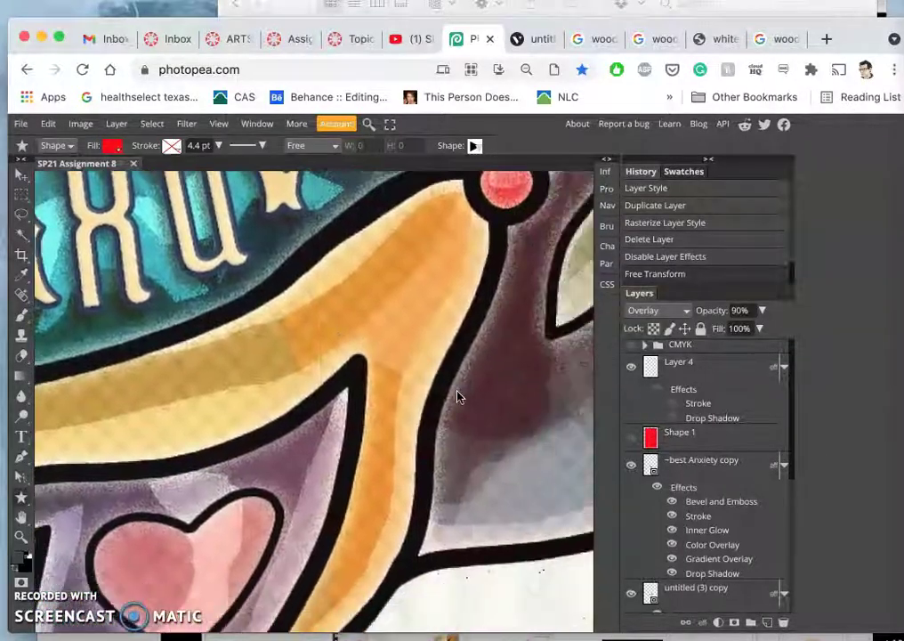
scroll(460, 397, "down", 10)
scroll(459, 397, "right", 4)
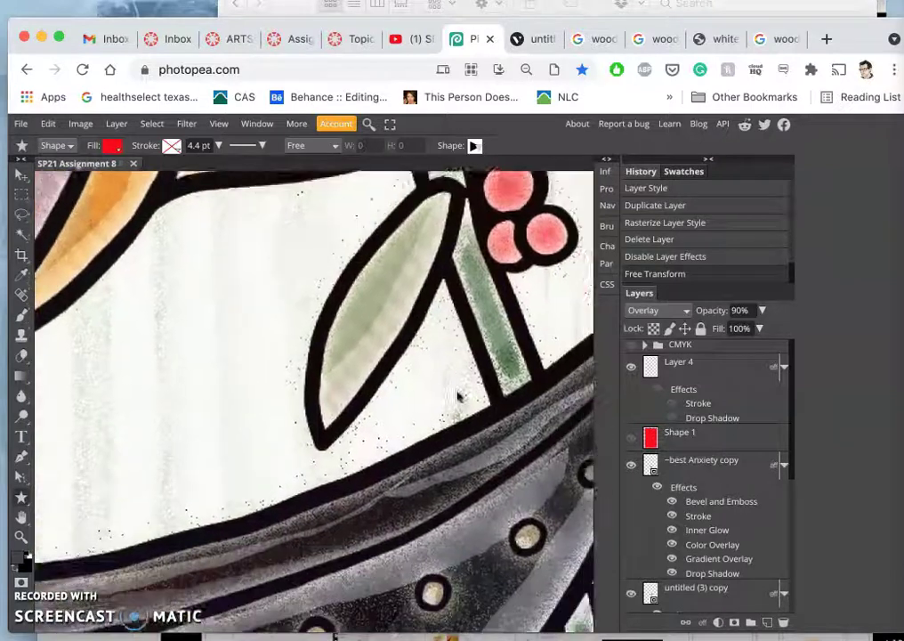
scroll(459, 397, "down", 10)
scroll(459, 397, "right", 4)
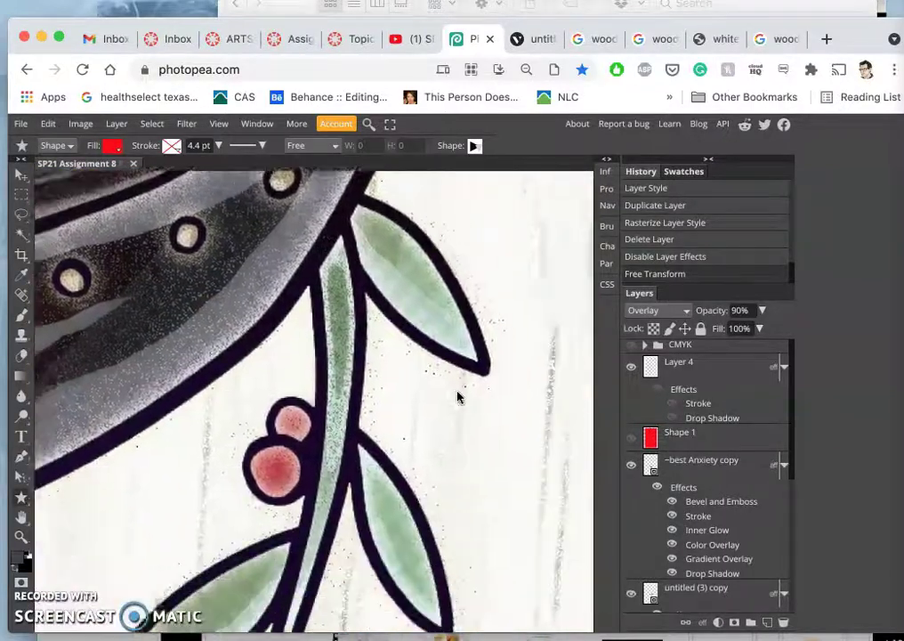
scroll(459, 397, "down", 10)
scroll(459, 397, "right", 5)
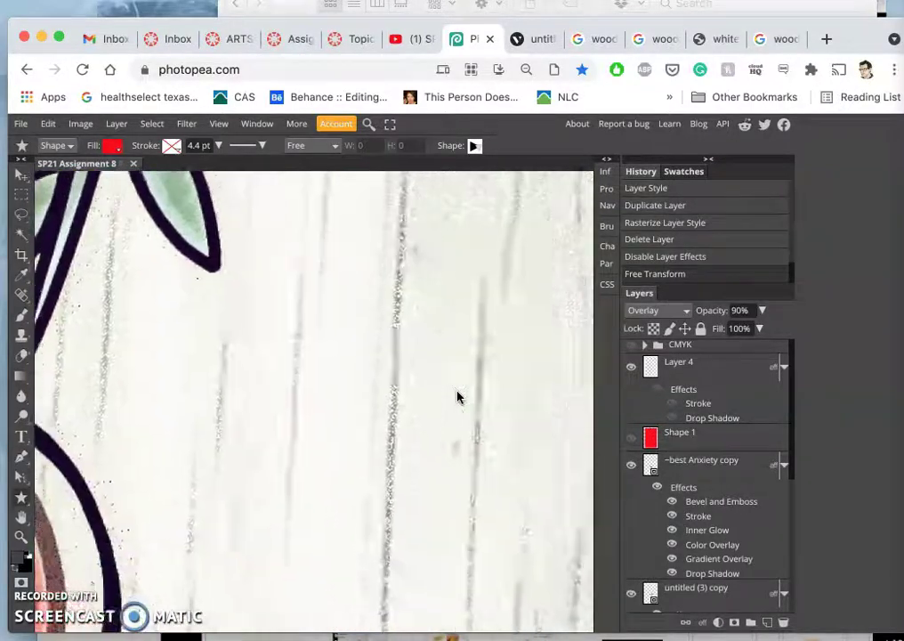
scroll(454, 390, "down", 6)
scroll(454, 390, "right", 5)
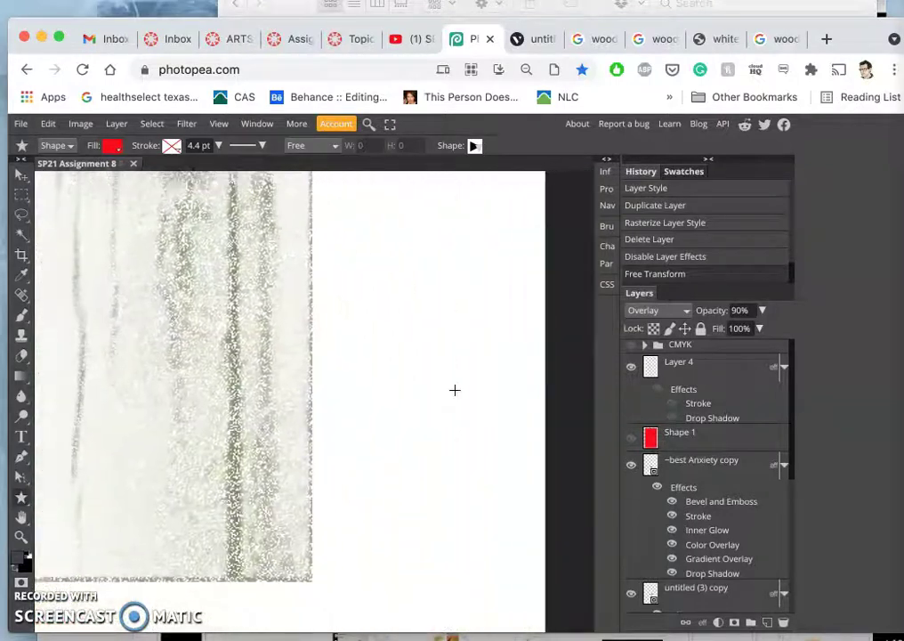
key("super+0")
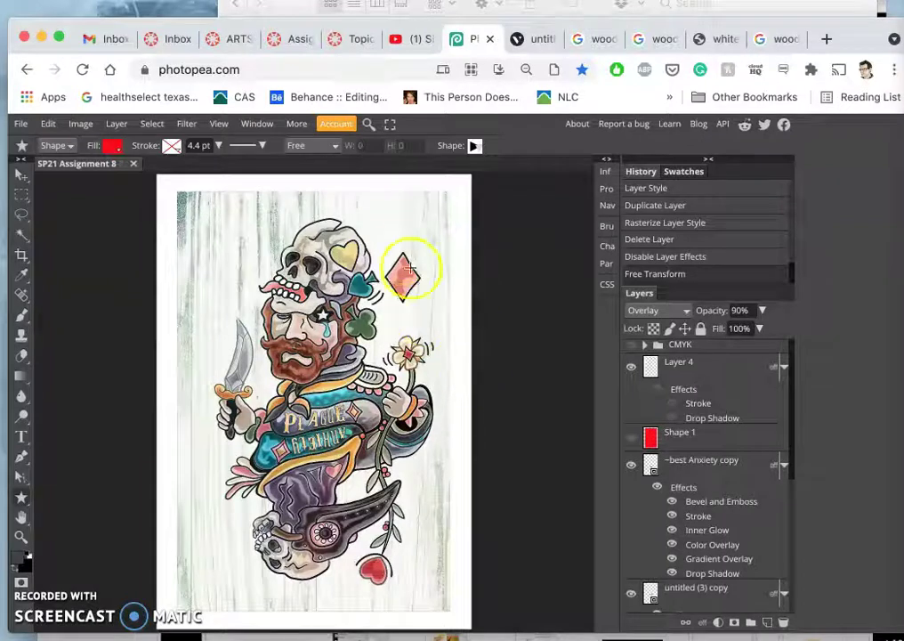
Move SP21 Assignment 8 Poster.jpg from Downloads into the project folder, replacing the older copy
left_click(294, 6)
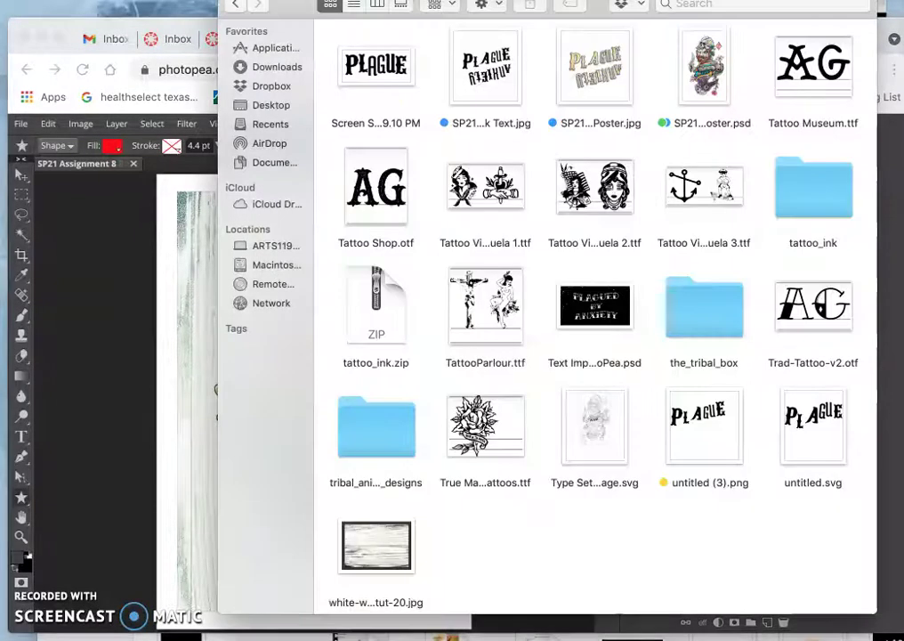
mouse_move(5, 469)
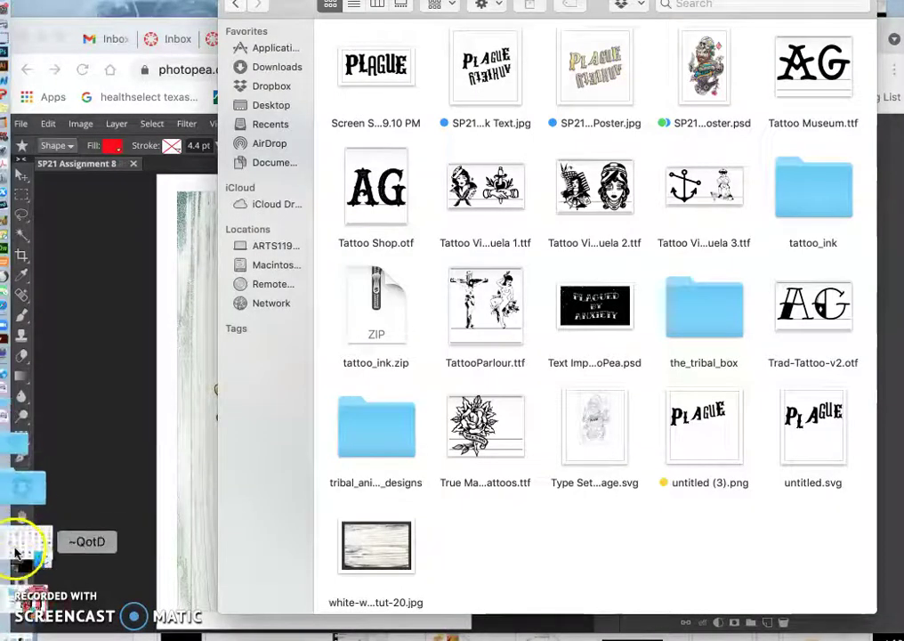
left_click(18, 536)
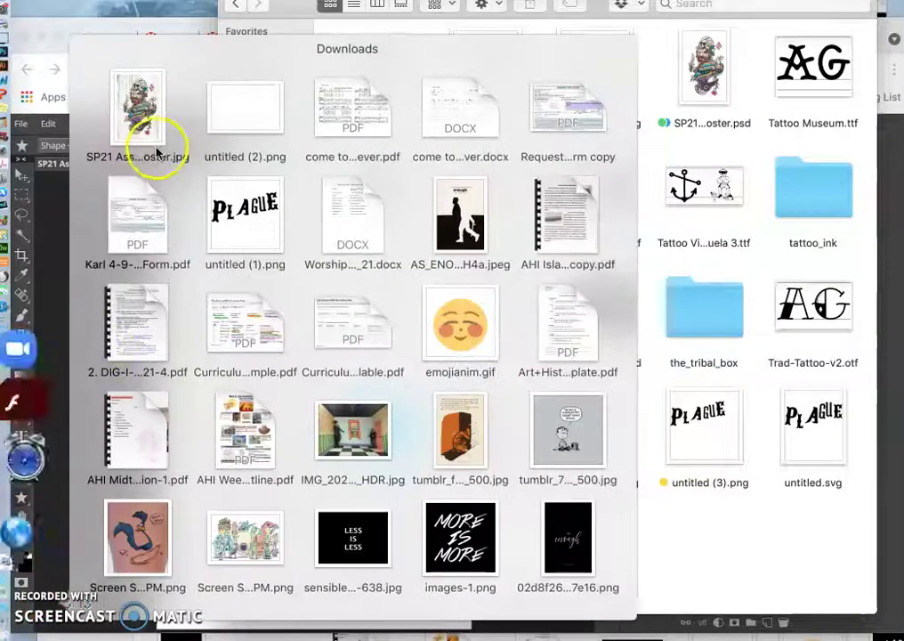
left_click_drag(154, 114, 647, 525)
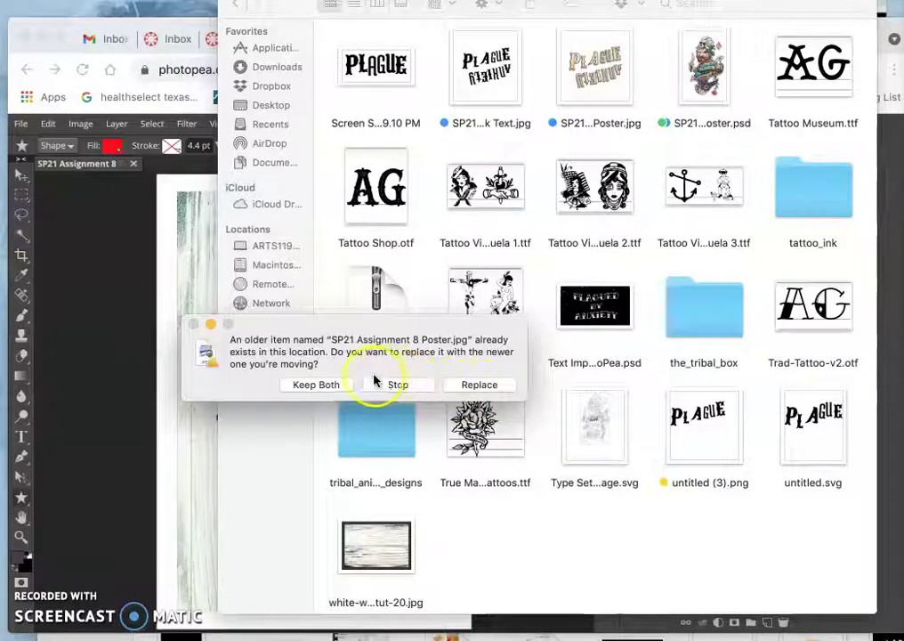
left_click(463, 389)
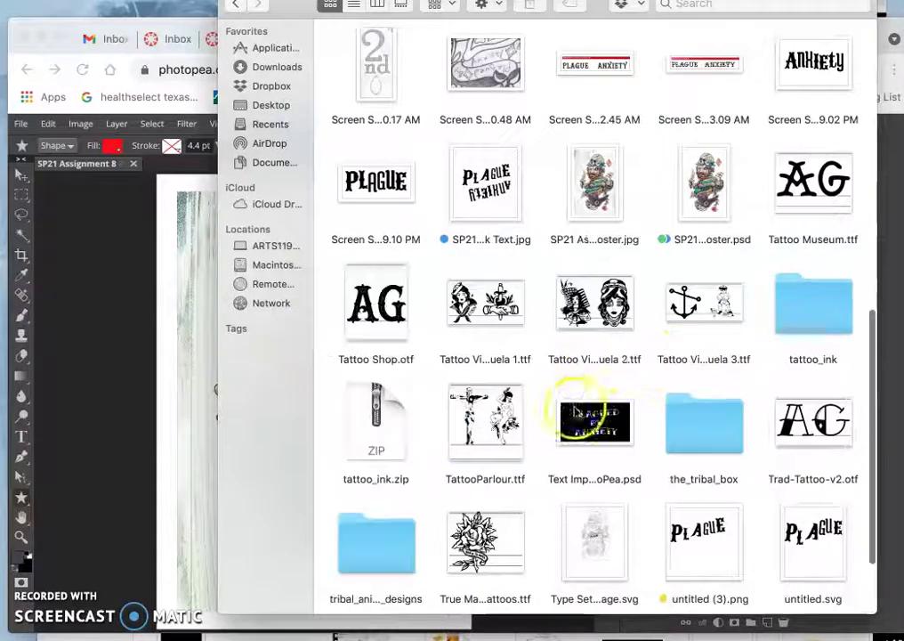
right_click(602, 239)
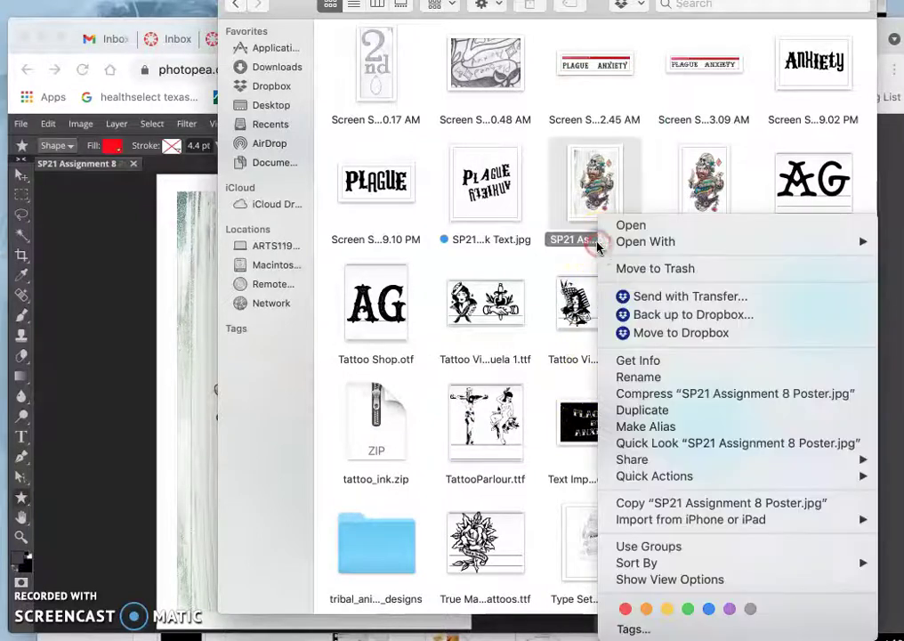
Tag the poster file blue and open the Canvas discussion post for editing
left_click(709, 608)
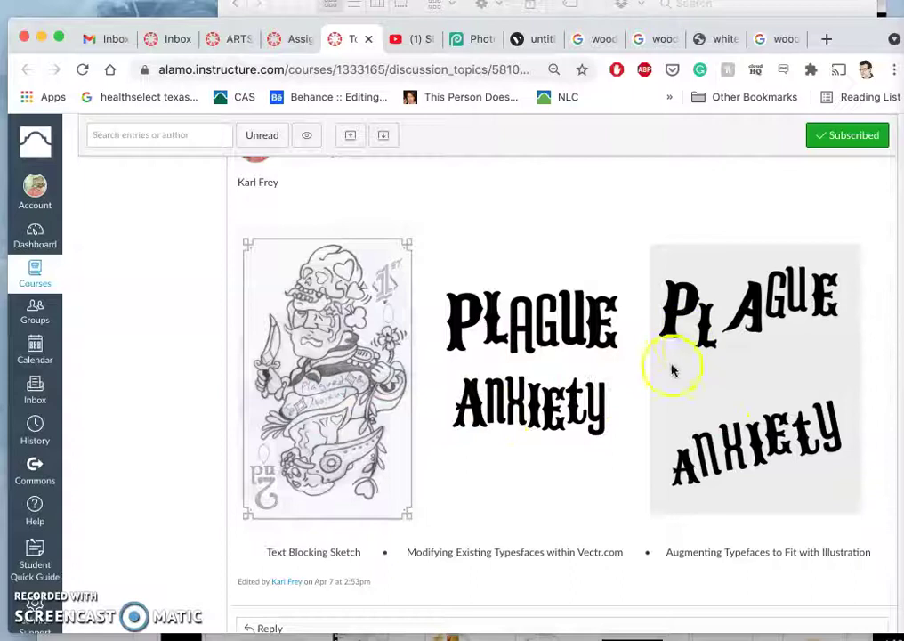
scroll(672, 372, "up", 2)
left_click(878, 207)
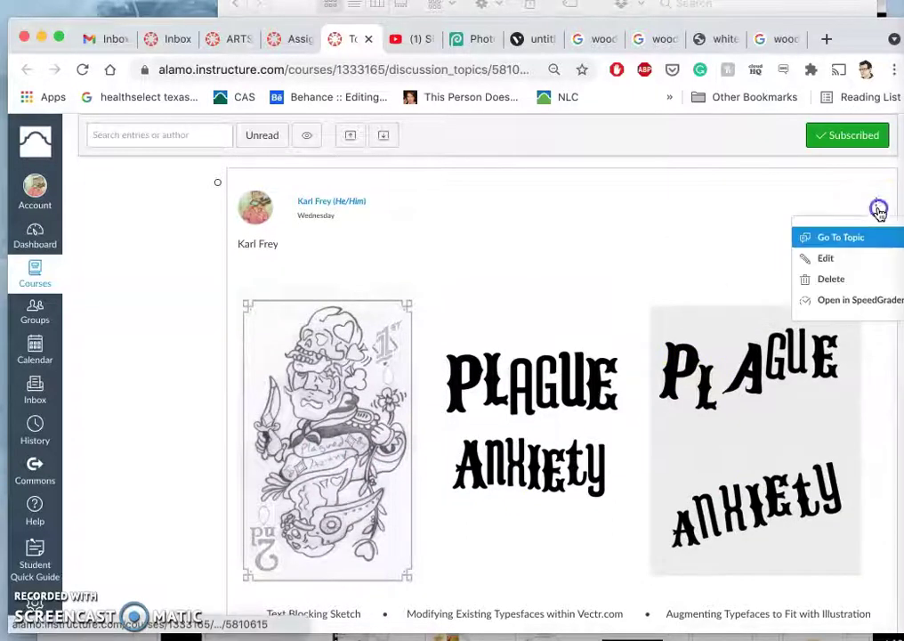
left_click(827, 258)
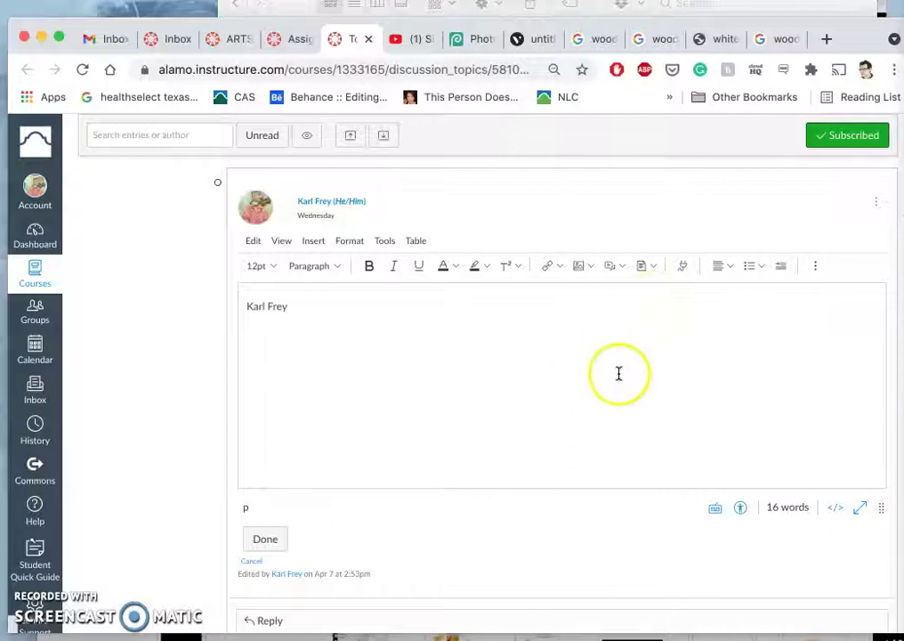
Add a new blank line after the 'Illustration' caption to hold an image
scroll(619, 373, "down", 5)
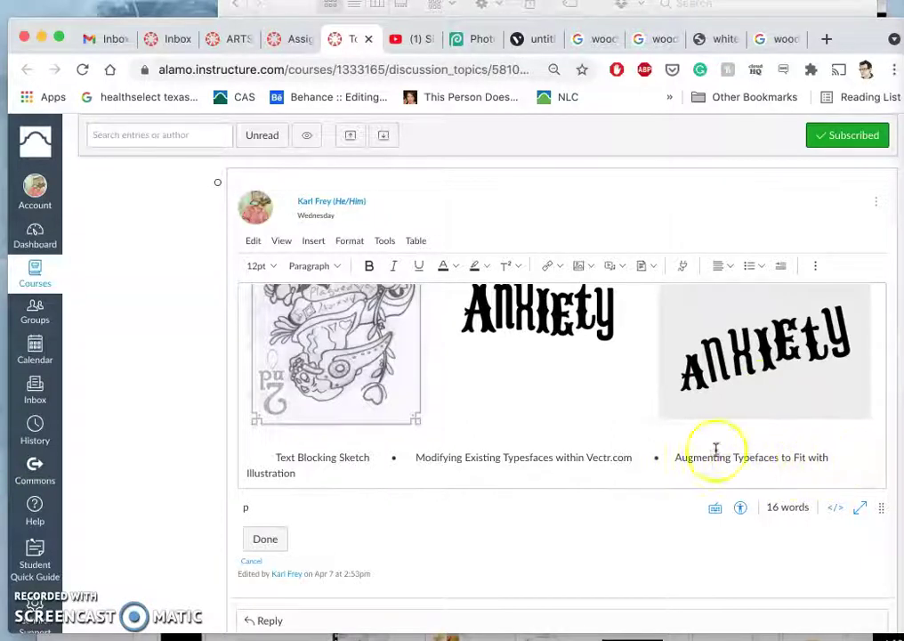
left_click(317, 477)
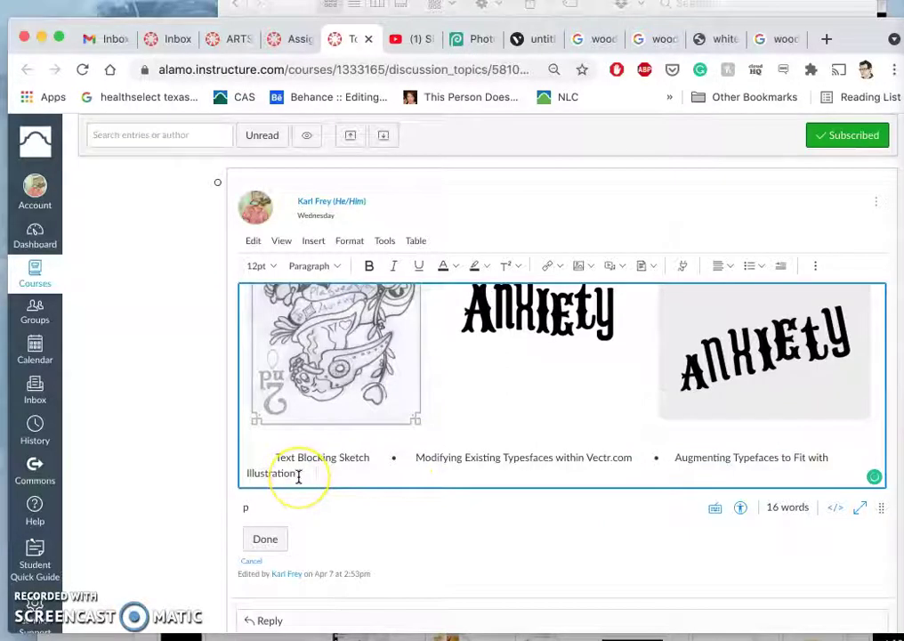
key("Return")
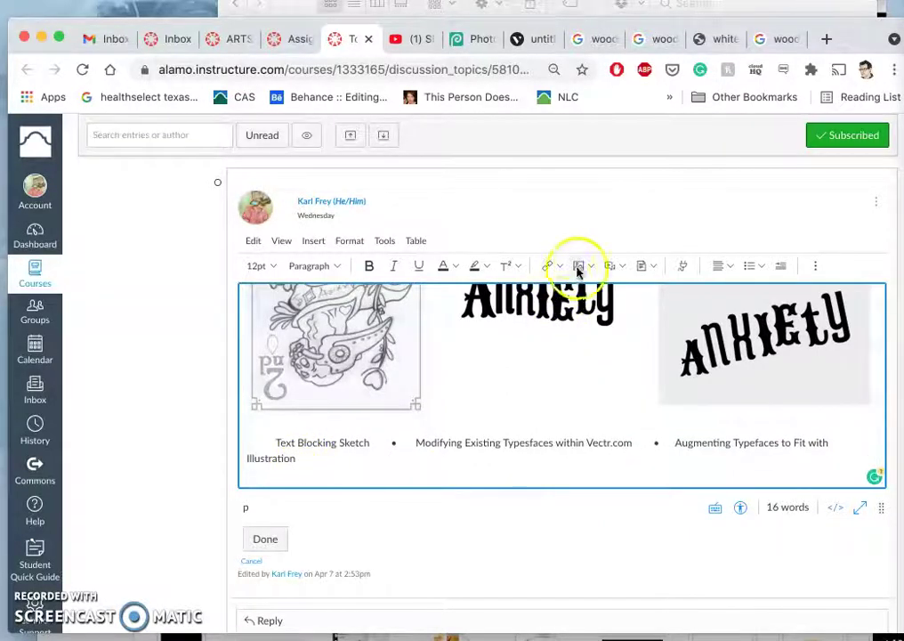
left_click(591, 265)
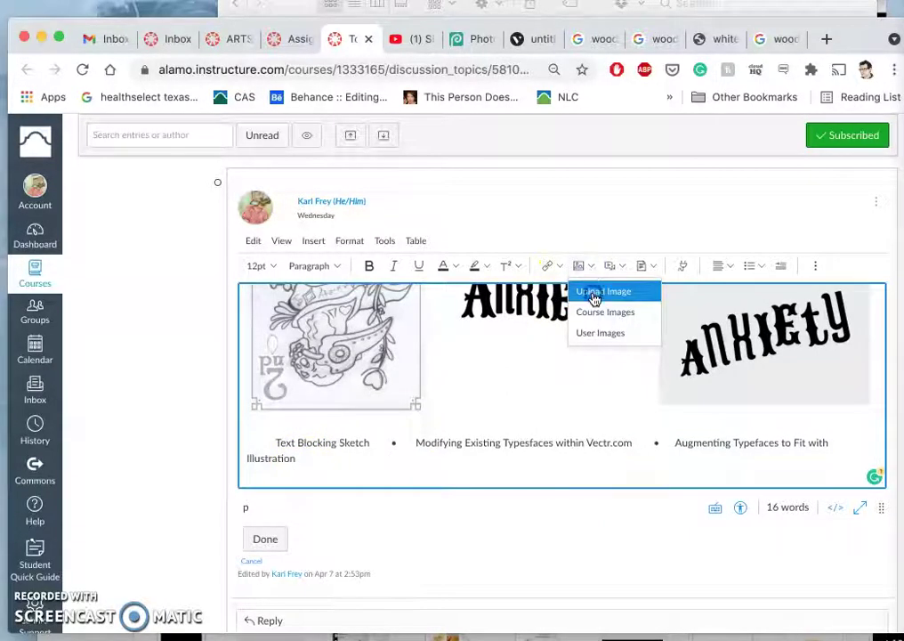
Upload SP21 Assignment 8 Black Text.jpg and insert it into the post
left_click(674, 72)
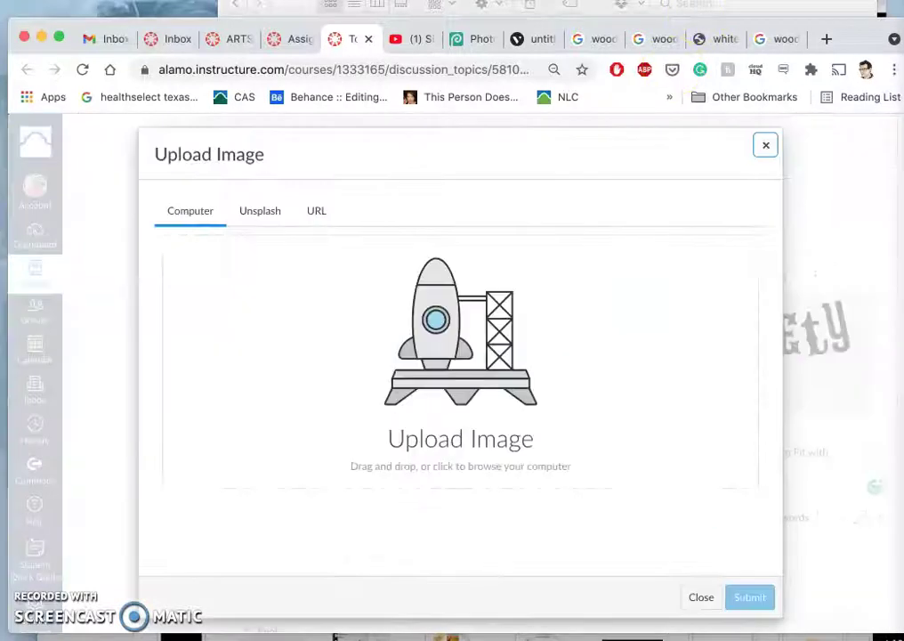
left_click(570, 227)
left_click(480, 216)
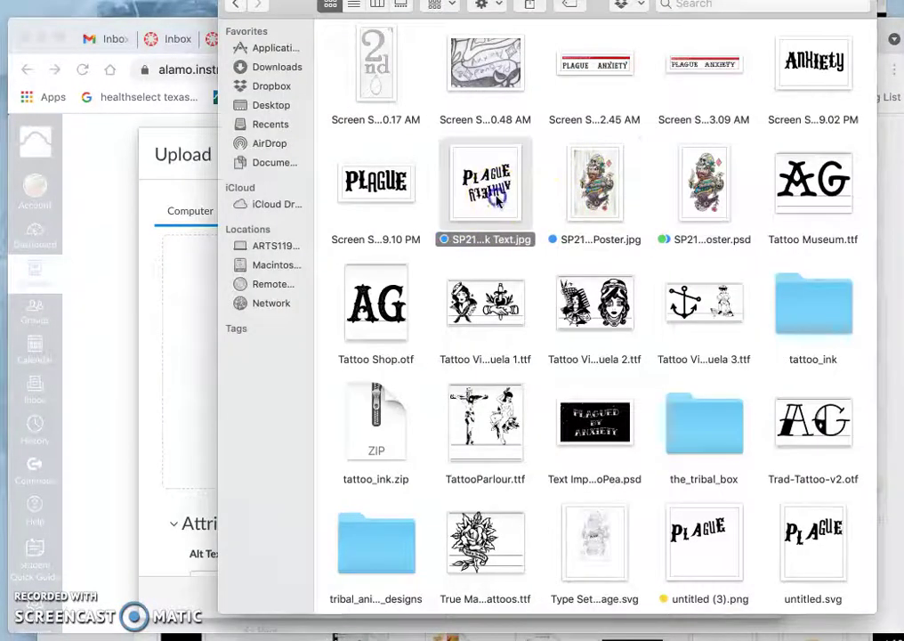
left_click_drag(480, 217, 189, 378)
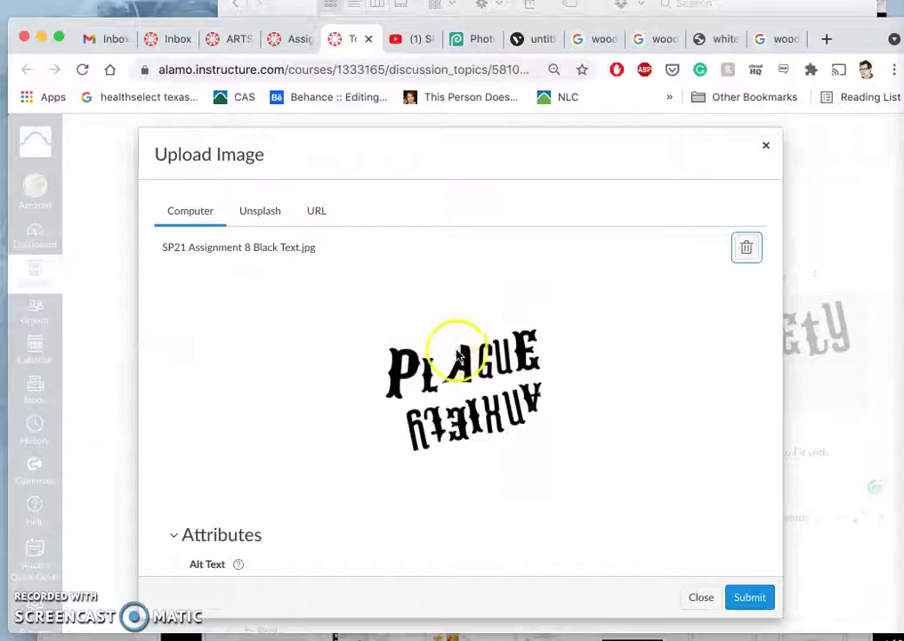
left_click(750, 598)
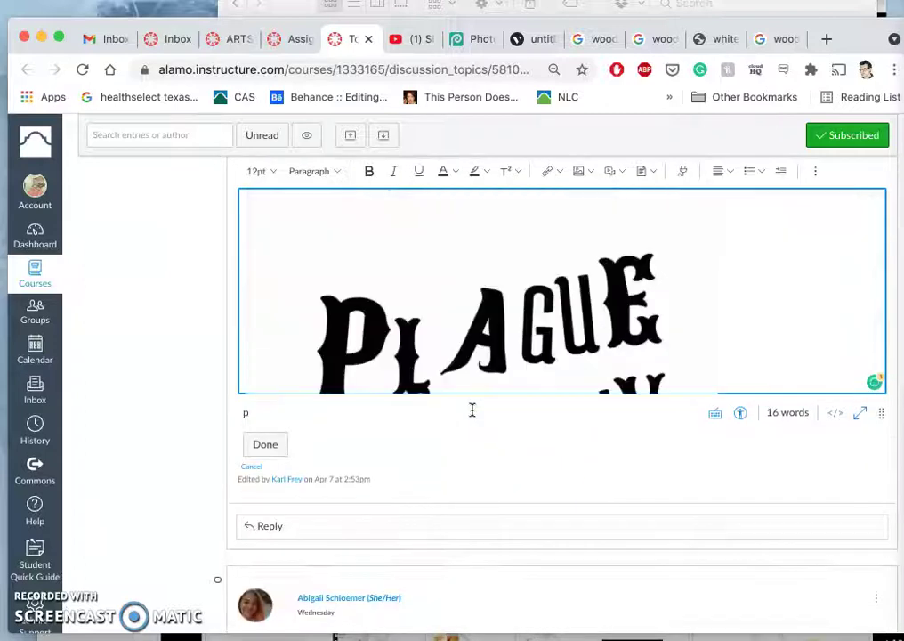
Shrink the PLAGUE ANXIETY image to about 318 by 329
left_click(521, 320)
scroll(567, 304, "up", 3)
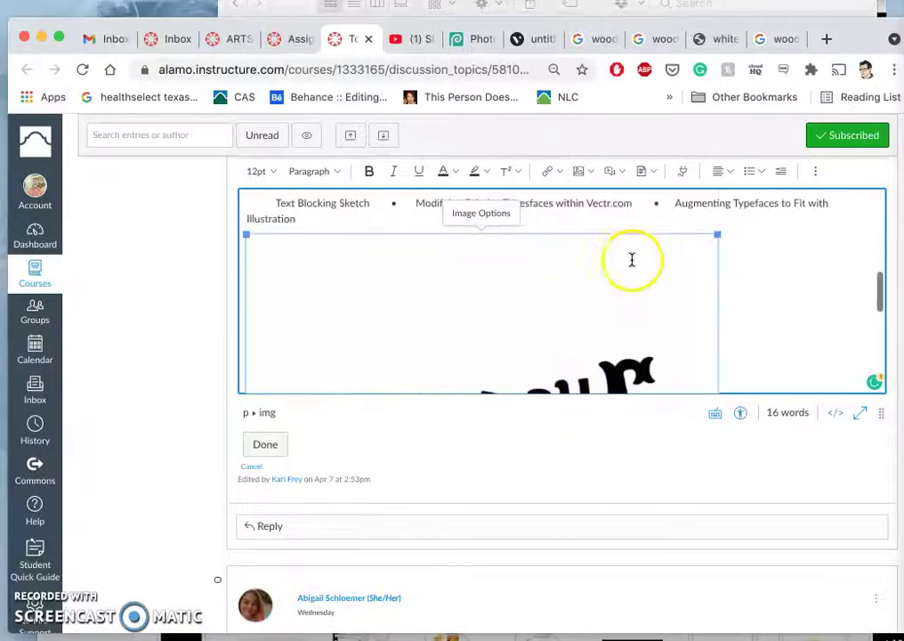
left_click_drag(719, 234, 348, 321)
left_click(456, 331)
scroll(455, 331, "down", 1)
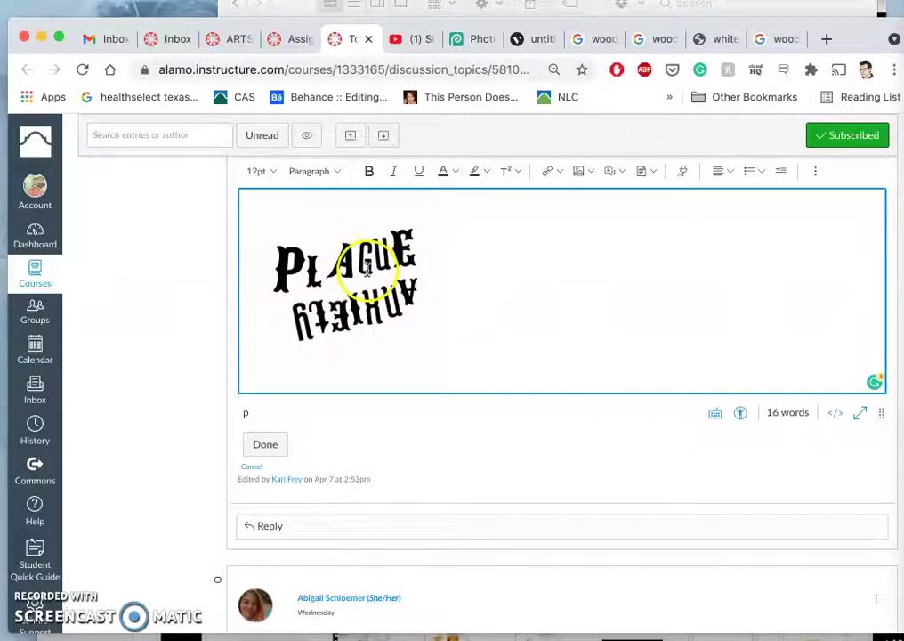
Start uploading a second image, then cancel the file picker, leaving Upload Image empty
left_click(595, 175)
left_click(593, 200)
left_click(524, 306)
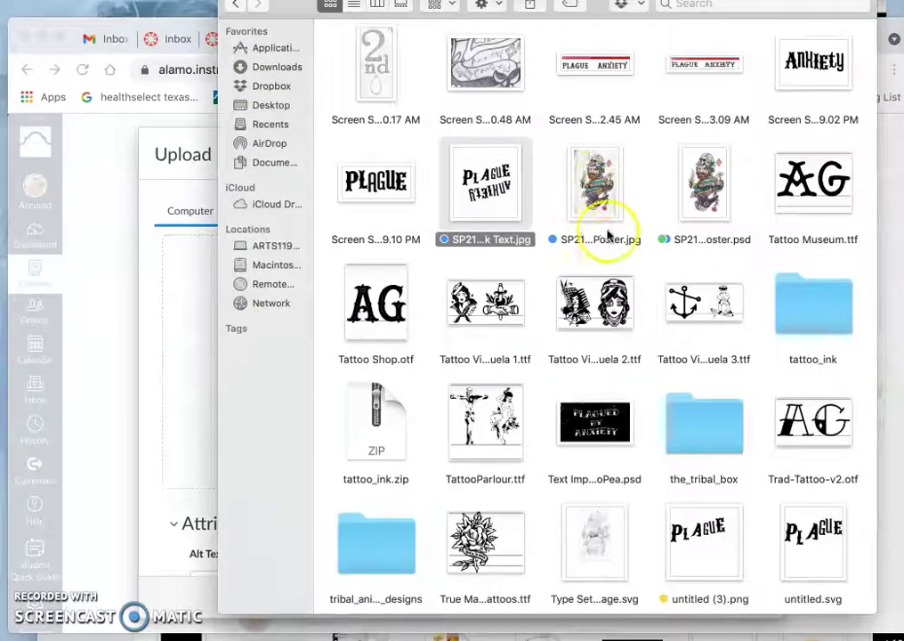
scroll(601, 258, "down", 3)
scroll(605, 263, "up", 10)
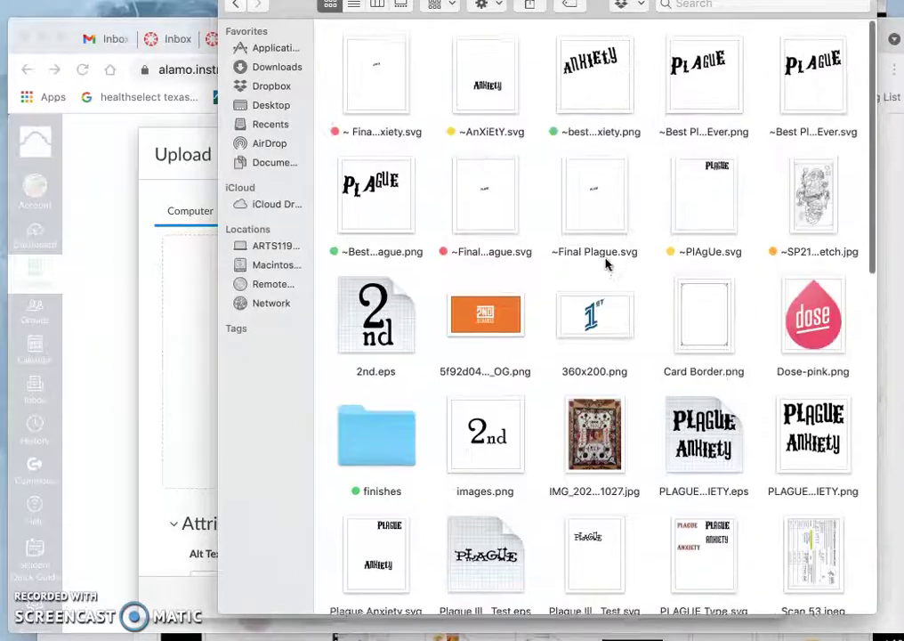
scroll(605, 264, "down", 10)
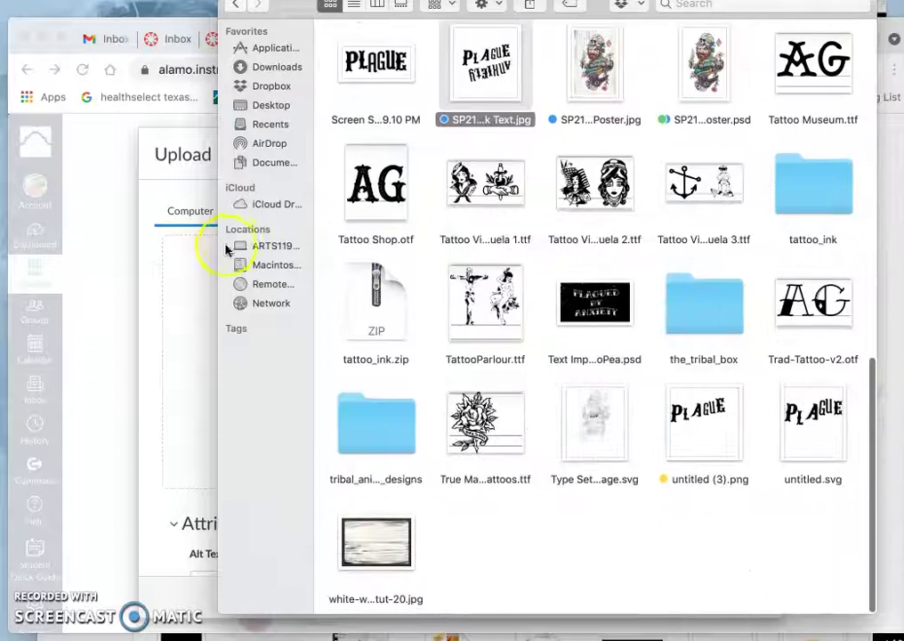
left_click(92, 265)
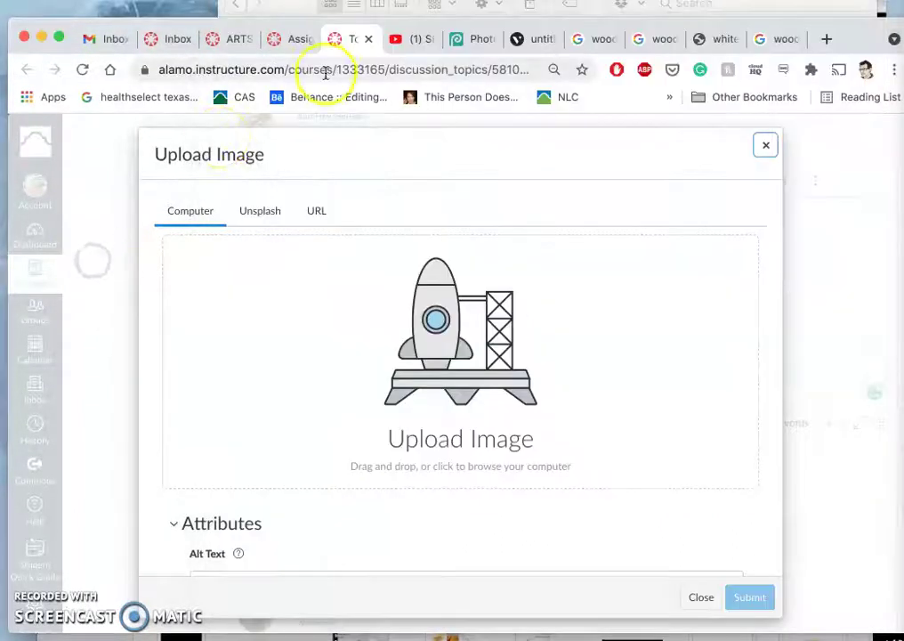
In Photopea, hide the textures, line art and white background, leaving only the PLAGUE ANXIETY title visible
left_click(473, 39)
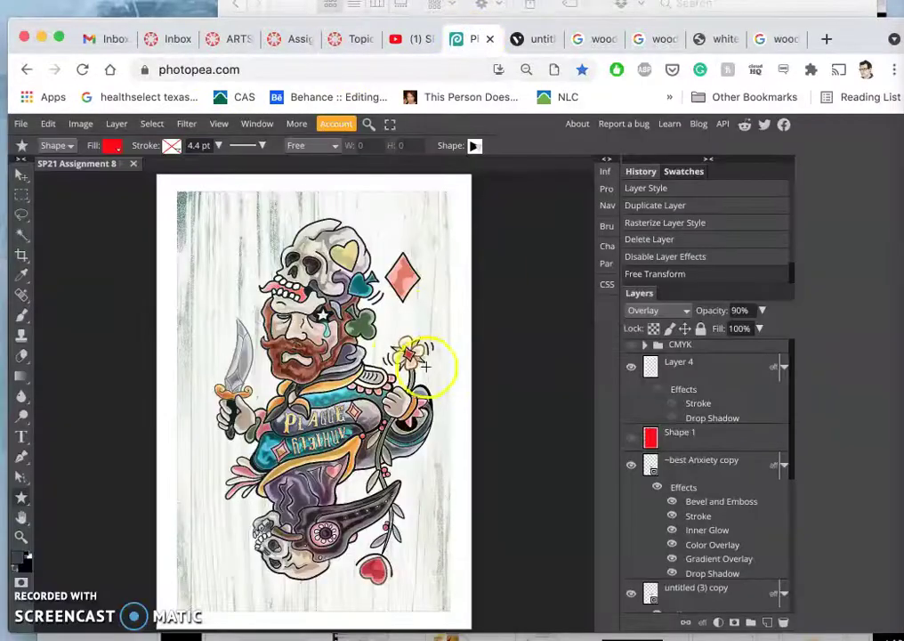
left_click(632, 367)
left_click(631, 464)
scroll(629, 472, "down", 5)
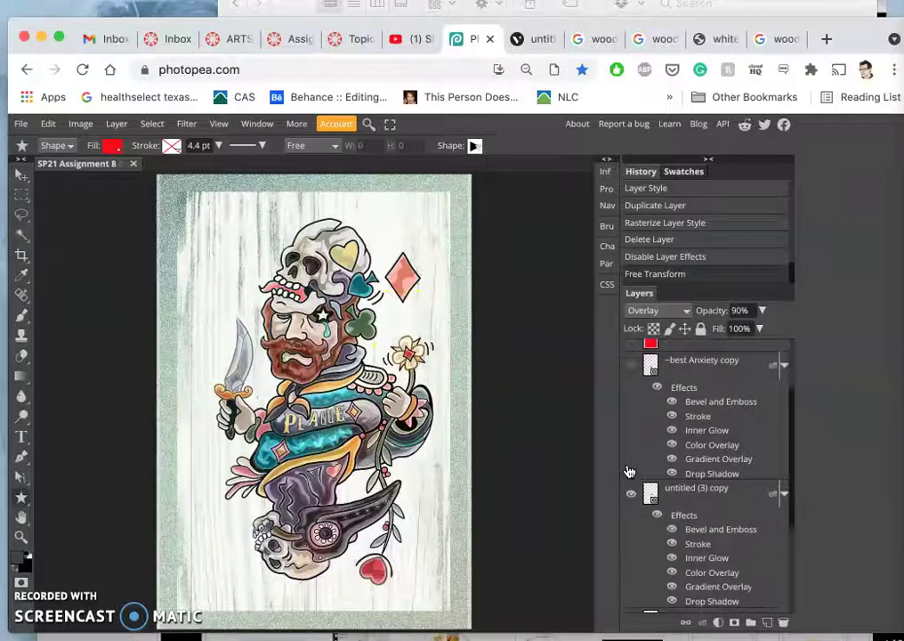
scroll(632, 467, "up", 2)
left_click(633, 405)
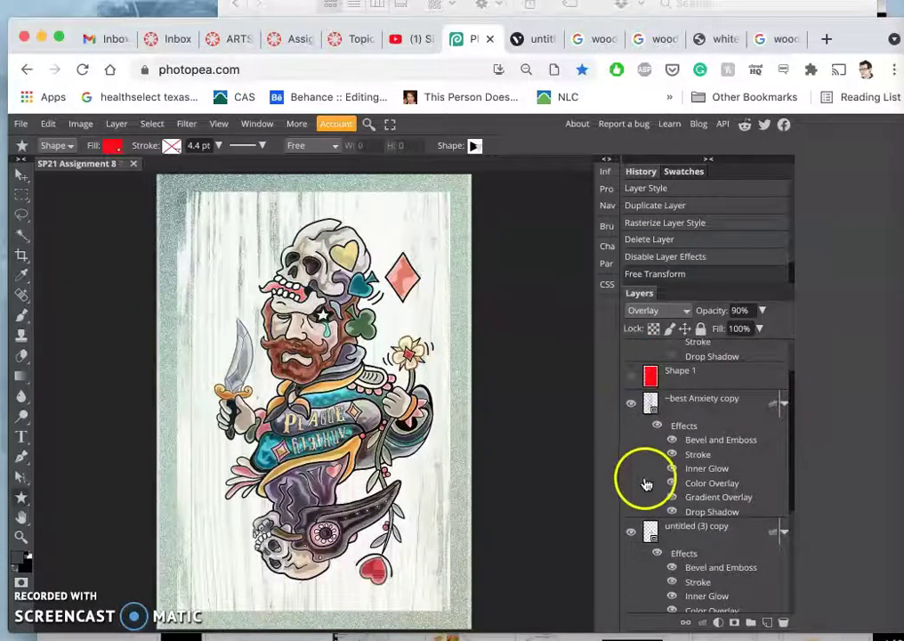
scroll(647, 487, "down", 9)
left_click(631, 533)
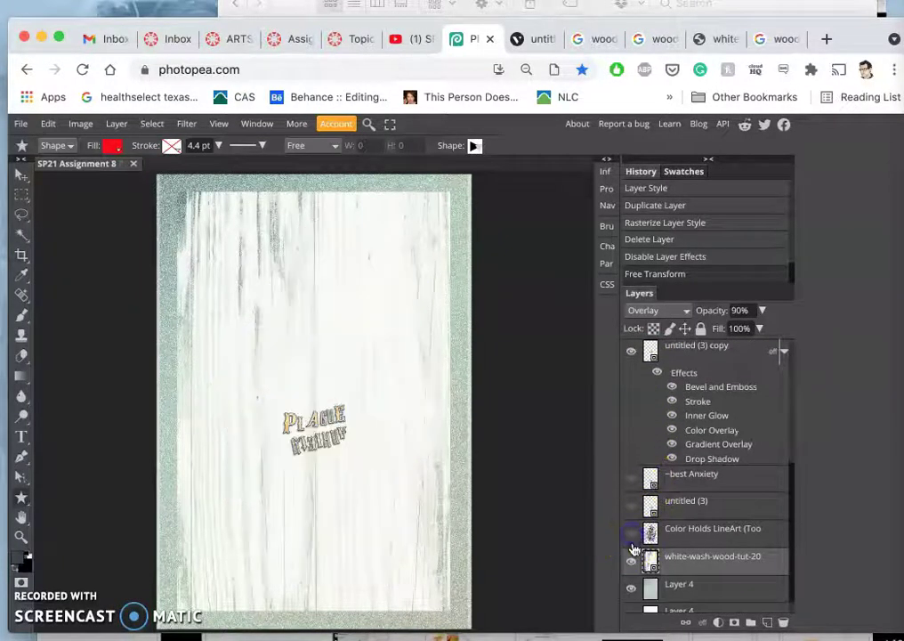
left_click(631, 559)
left_click(632, 592)
scroll(632, 594, "down", 1)
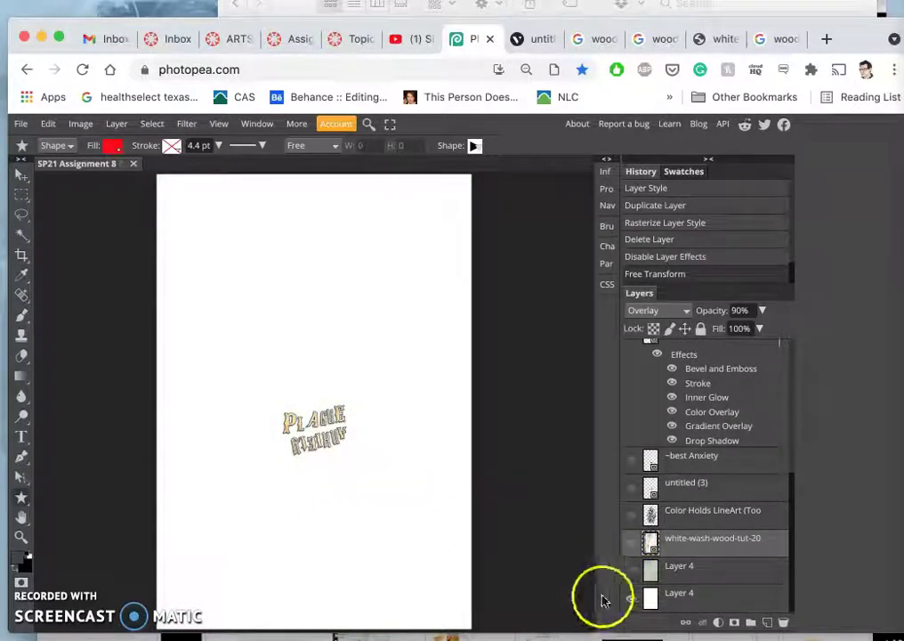
left_click(632, 599)
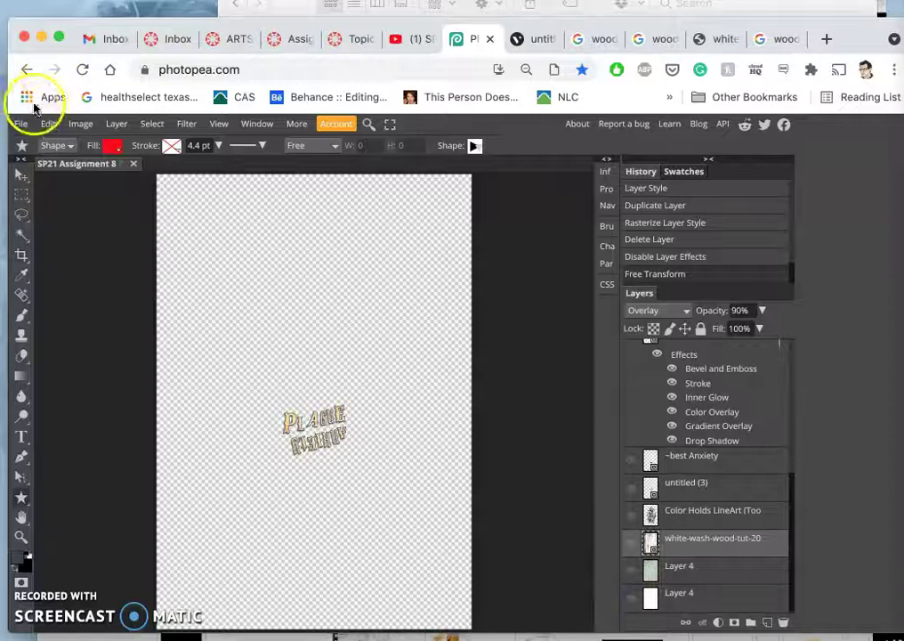
Export the title-only document as a 2700 × 3900 px JPG to Downloads
left_click(20, 124)
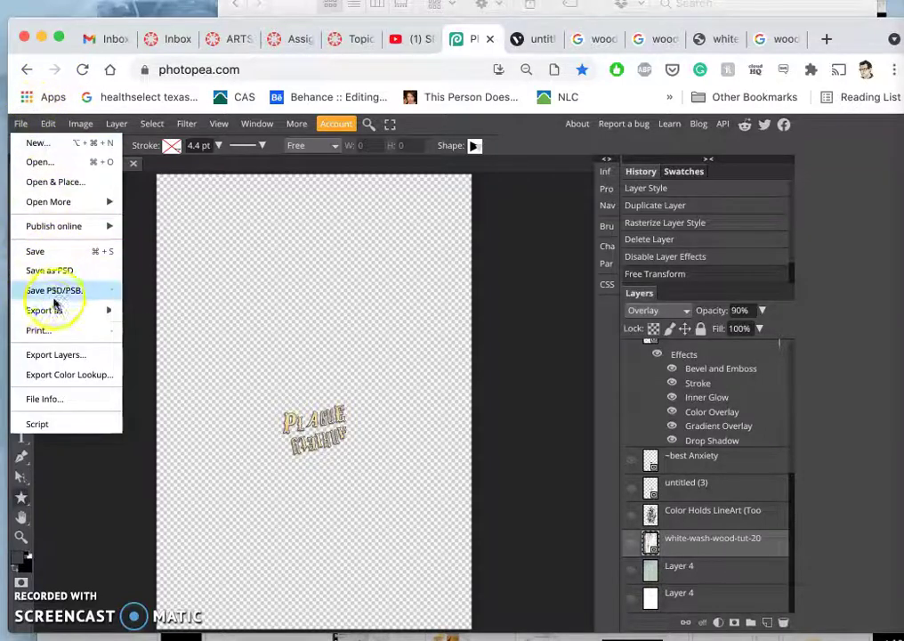
mouse_move(55, 309)
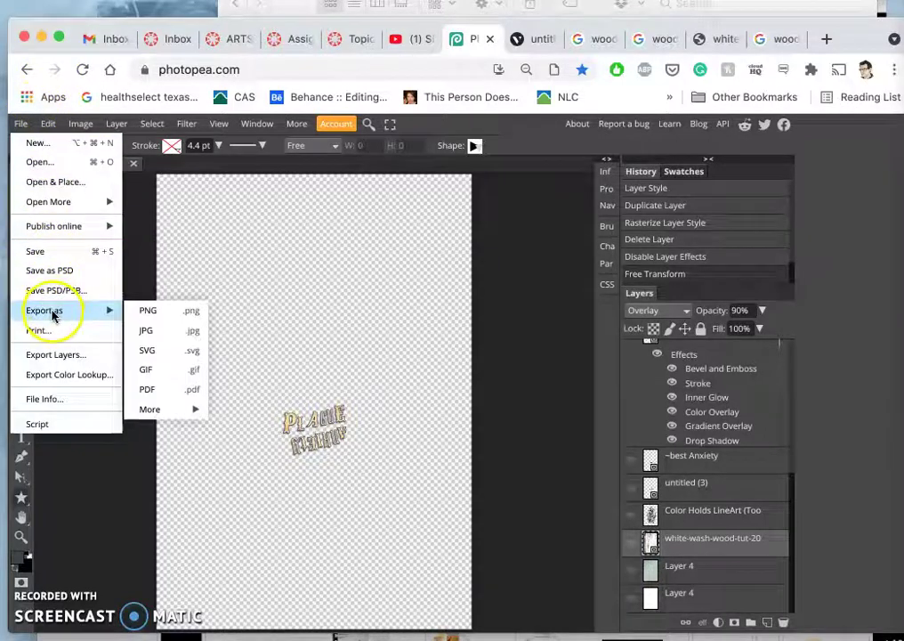
left_click(186, 329)
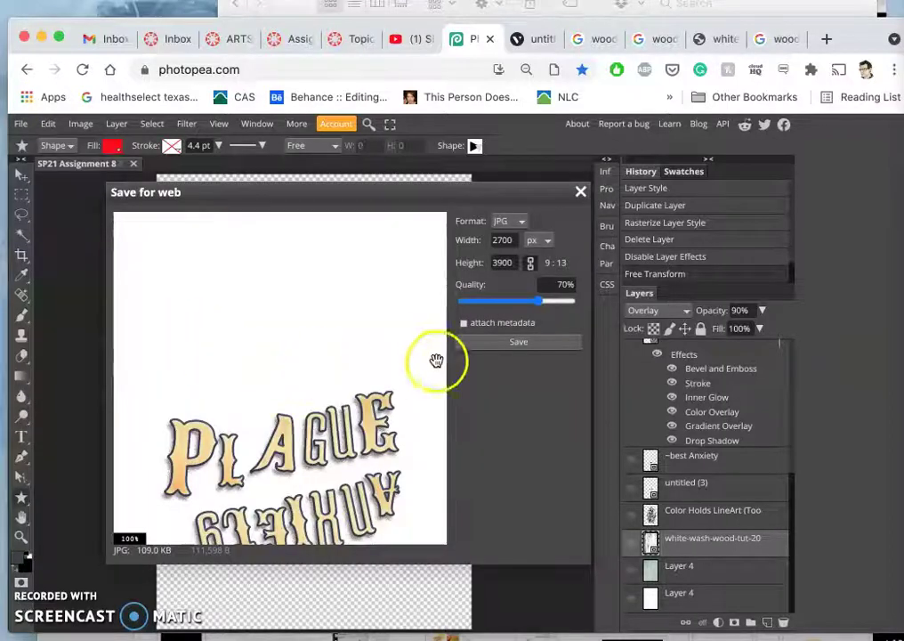
left_click(507, 343)
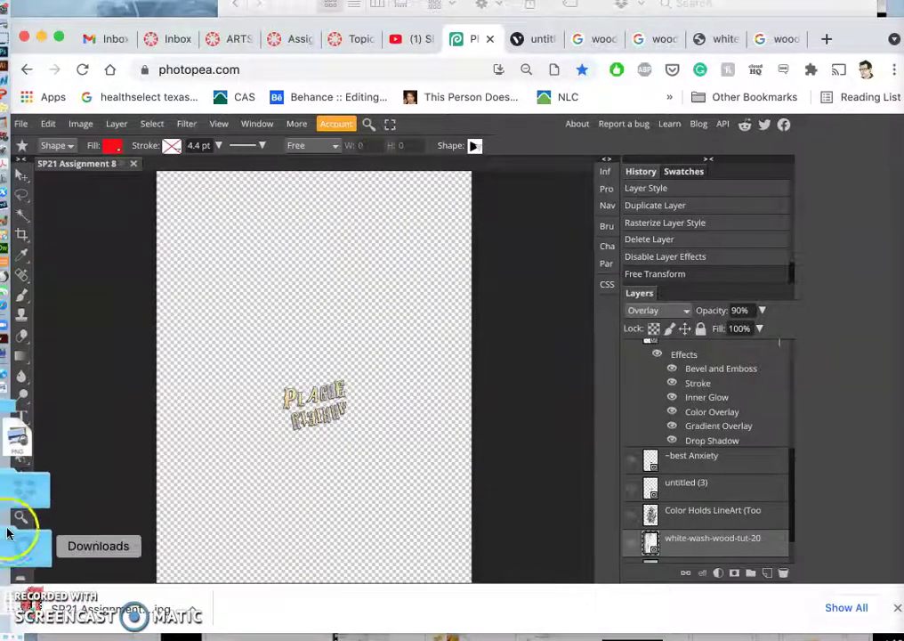
left_click(17, 532)
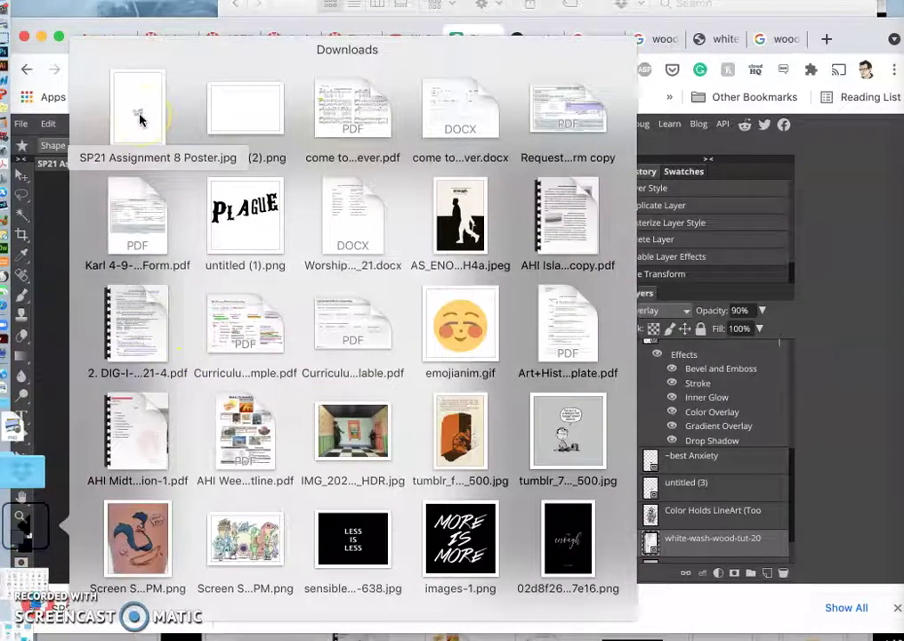
Open the exported JPG in Preview and crop it to about 766 × 853 around the title
left_click_drag(140, 120, 321, 256)
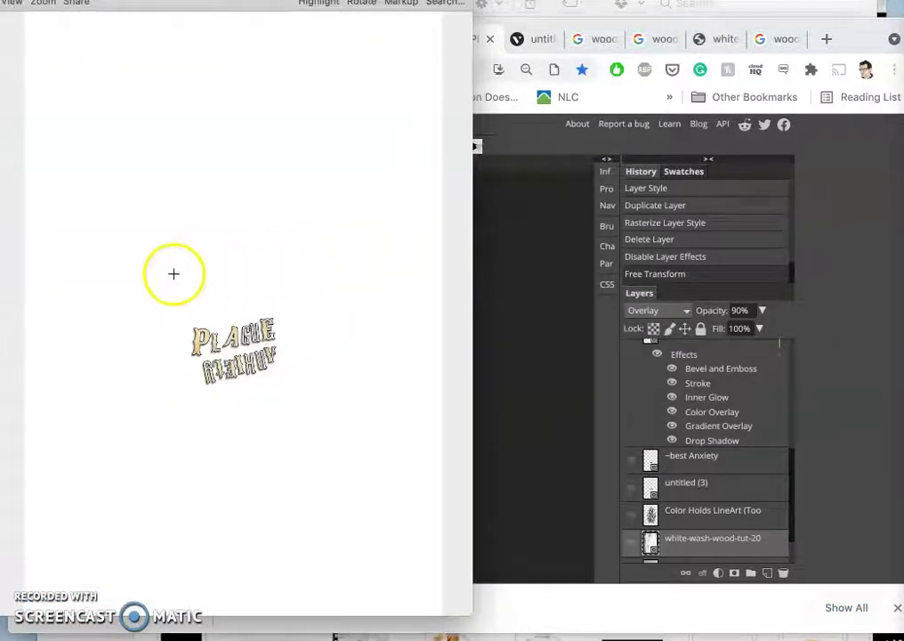
left_click_drag(174, 274, 292, 401)
left_click_drag(236, 275, 236, 302)
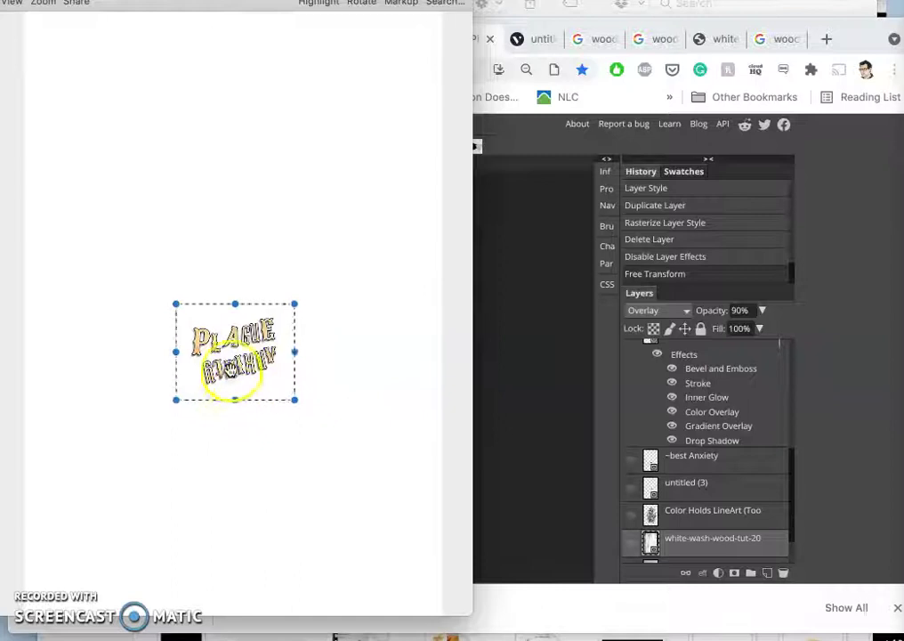
left_click_drag(230, 367, 229, 365)
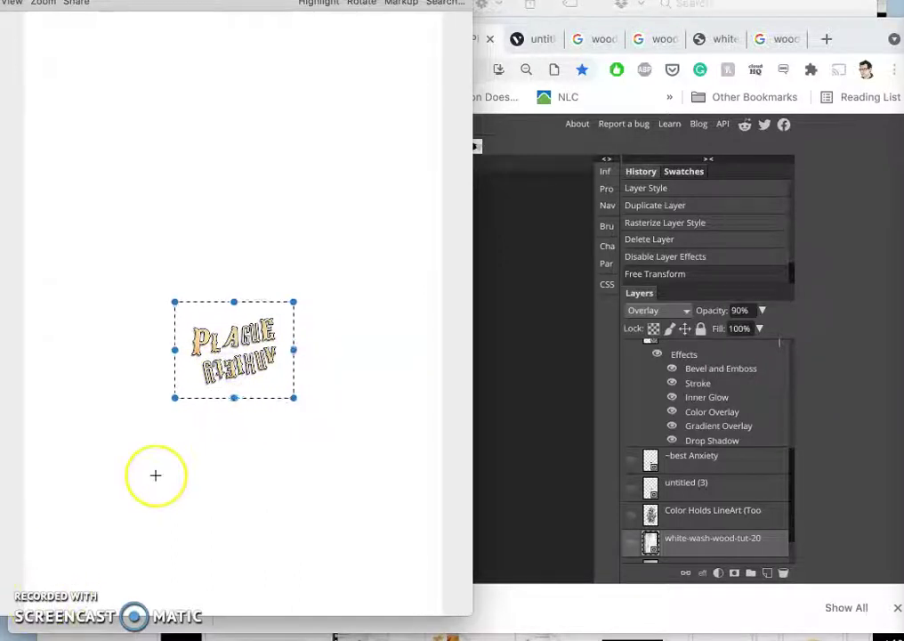
left_click(193, 407)
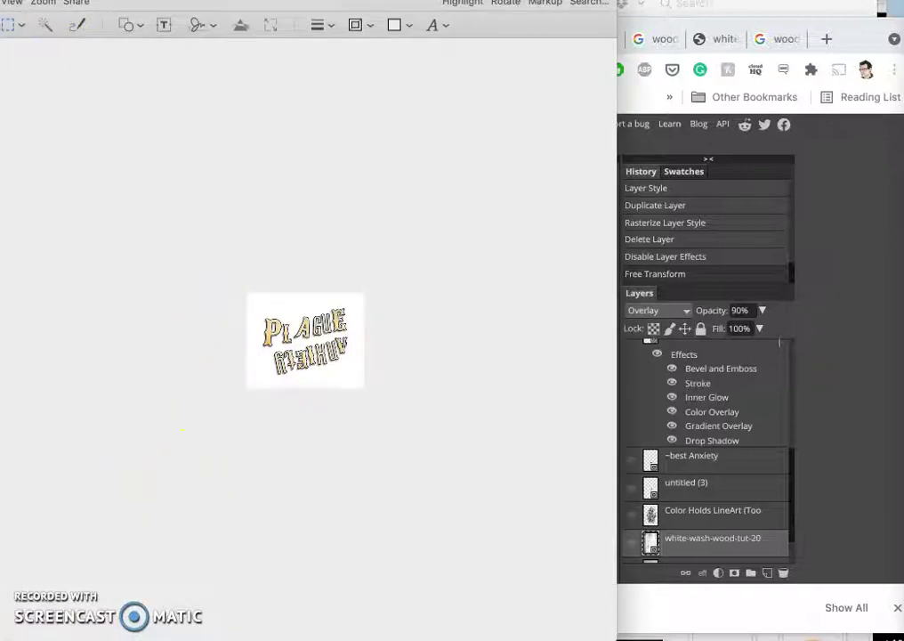
left_click(19, 53)
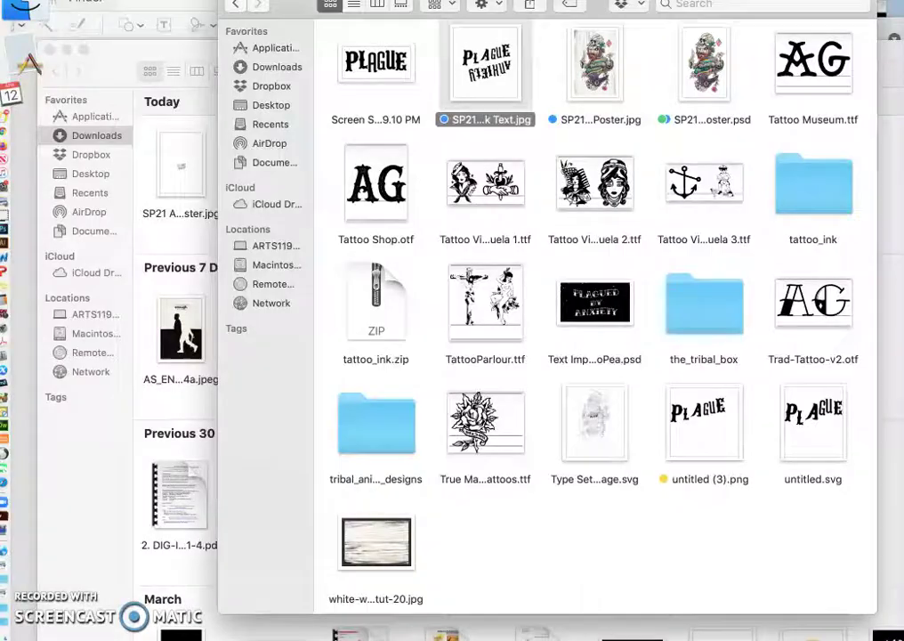
Rename the cropped export to 'SP21 Assignment 8 Color Type.jpg' and give it the Blue tag
left_click(95, 419)
left_click(184, 216)
left_click(193, 215)
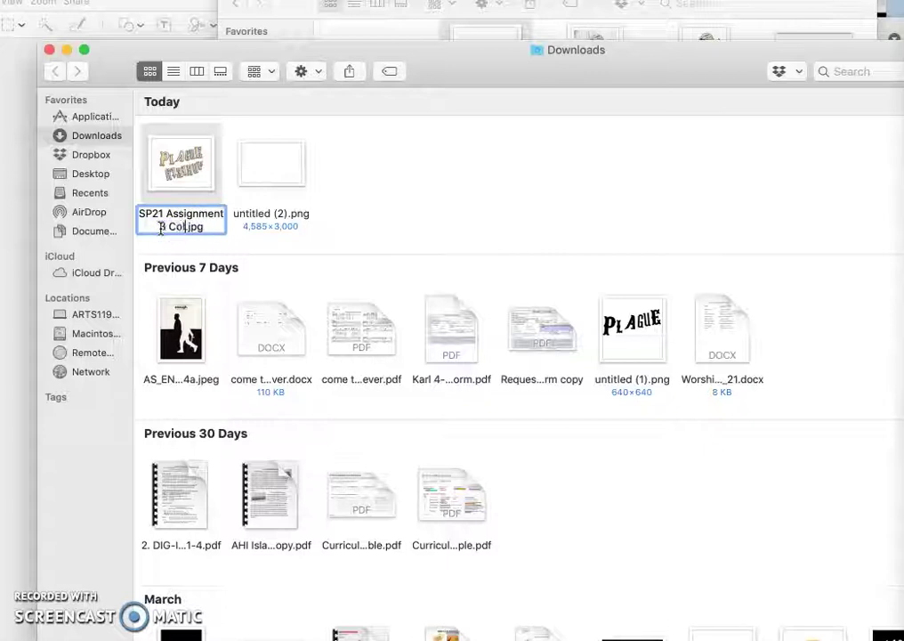
left_click(361, 212)
left_click(196, 177)
right_click(198, 176)
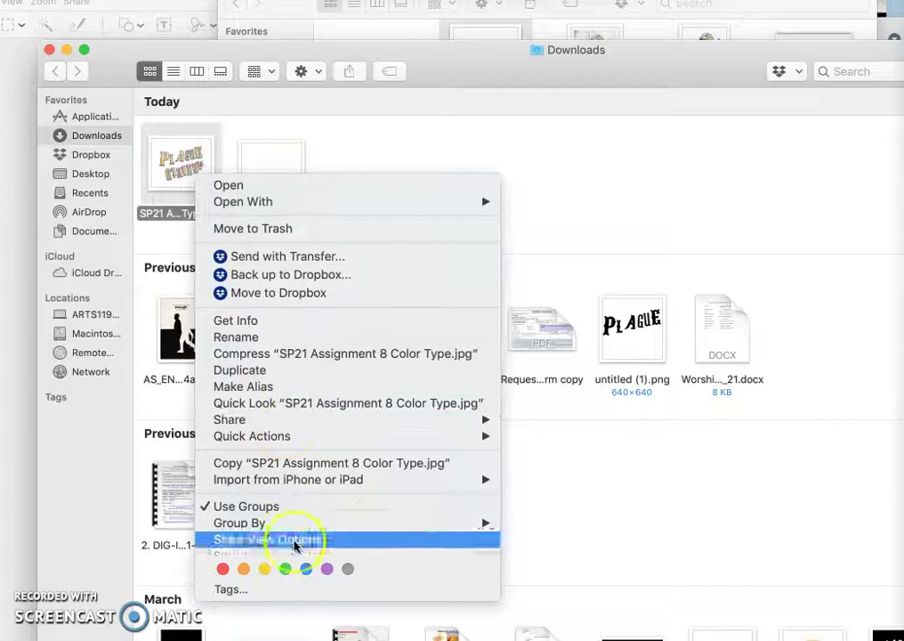
left_click(305, 570)
left_click(426, 200)
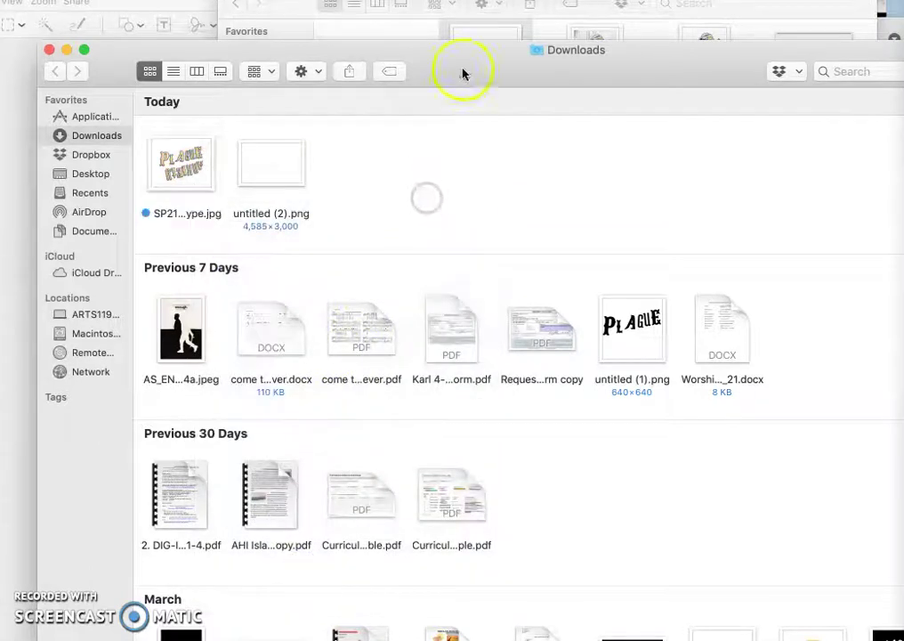
Move the Color Type image into the assignment folder and preview it to check
left_click_drag(461, 74, 453, 334)
left_click_drag(209, 429, 541, 185)
left_click(610, 145)
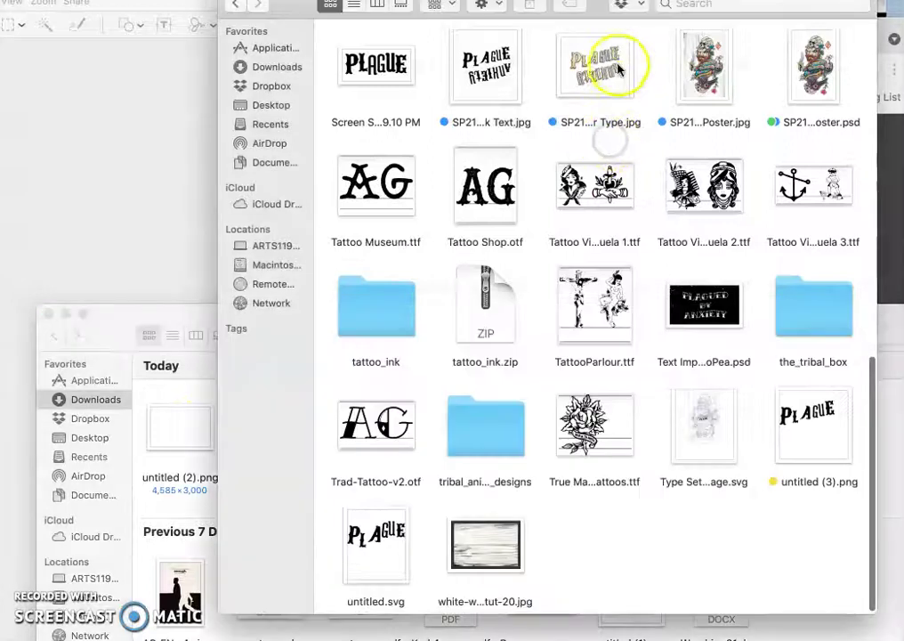
left_click_drag(615, 85, 133, 144)
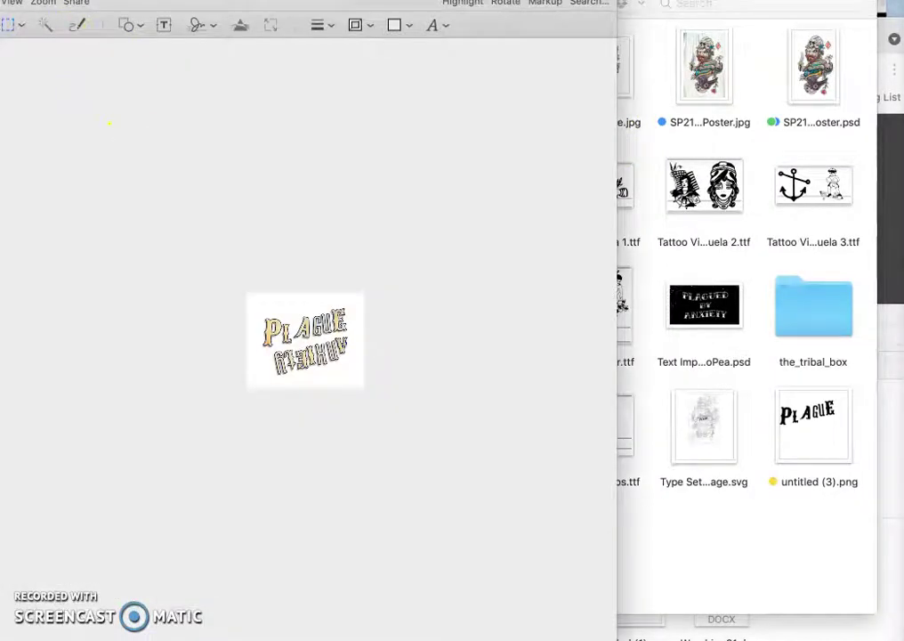
key("super+w")
Upload the Color Type image into the Canvas post next to the black PLAGUE ANXIETY image
left_click(175, 212)
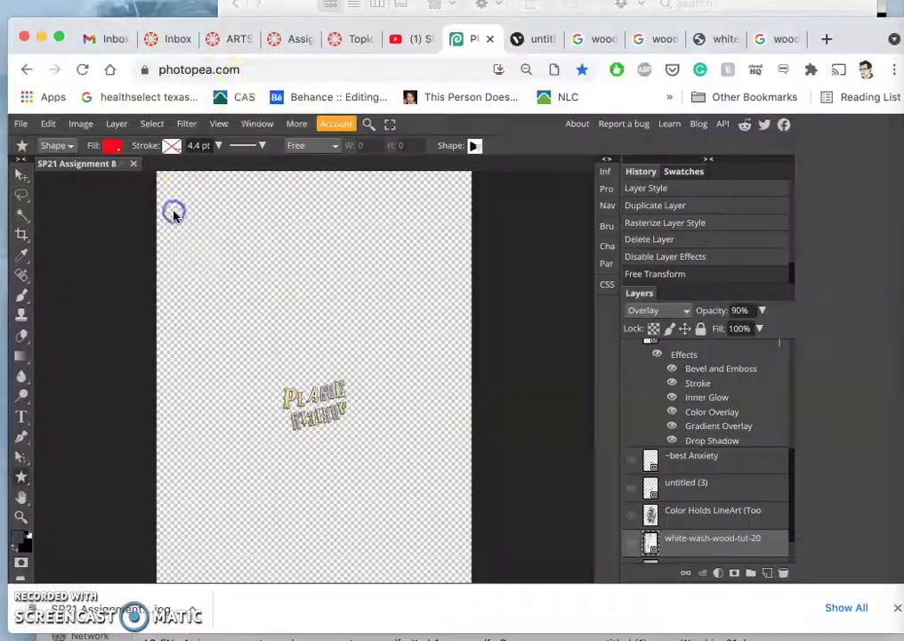
left_click(355, 38)
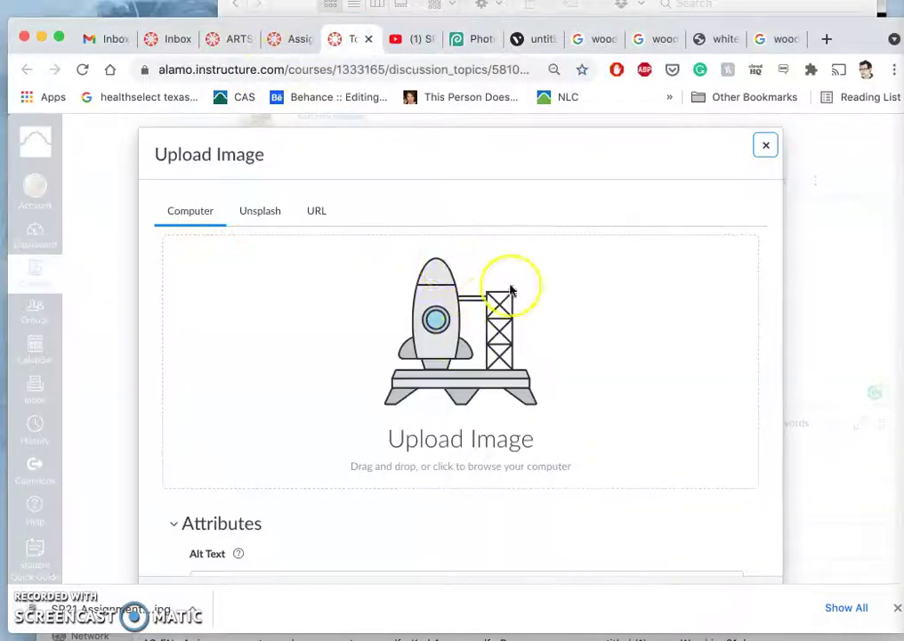
key("super+Tab")
left_click_drag(623, 68, 293, 395)
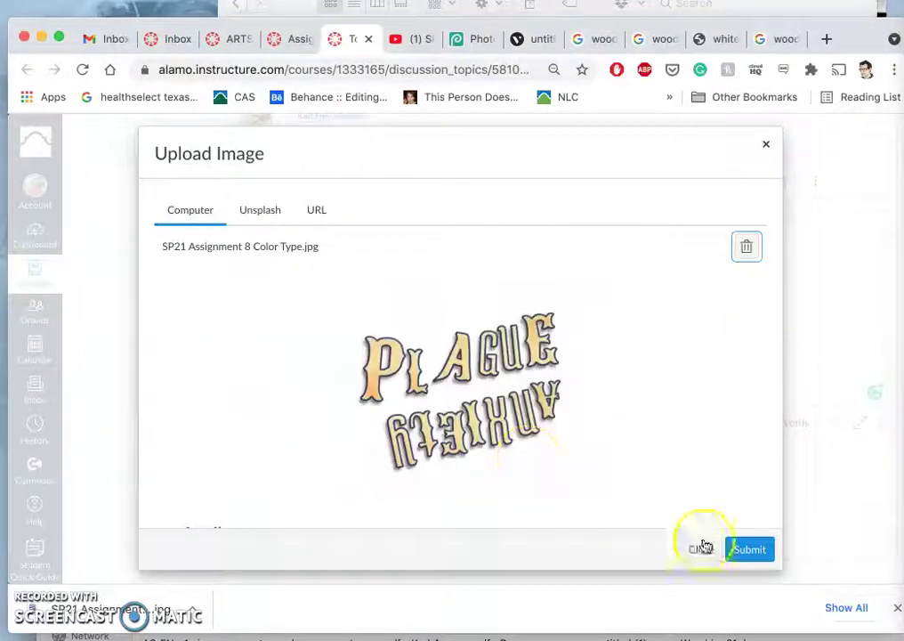
left_click(749, 549)
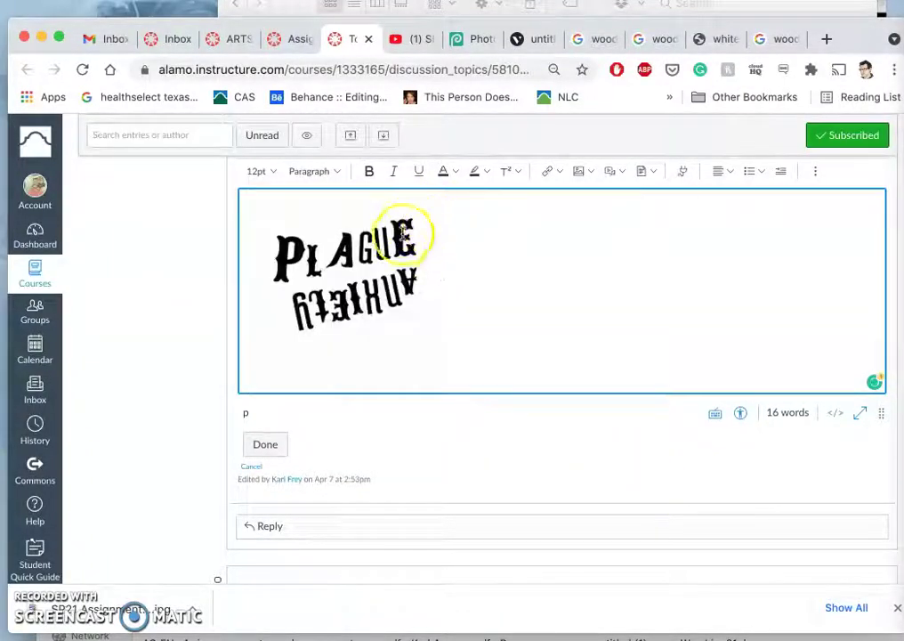
Resize the colored and black PLAGUE ANXIETY images so they match in size
left_click(583, 318)
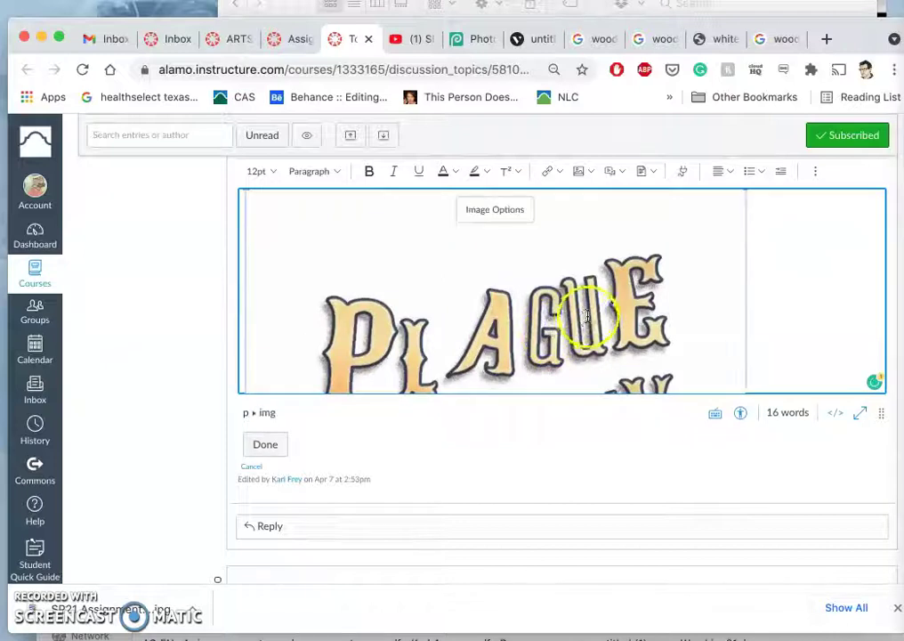
scroll(662, 313, "up", 3)
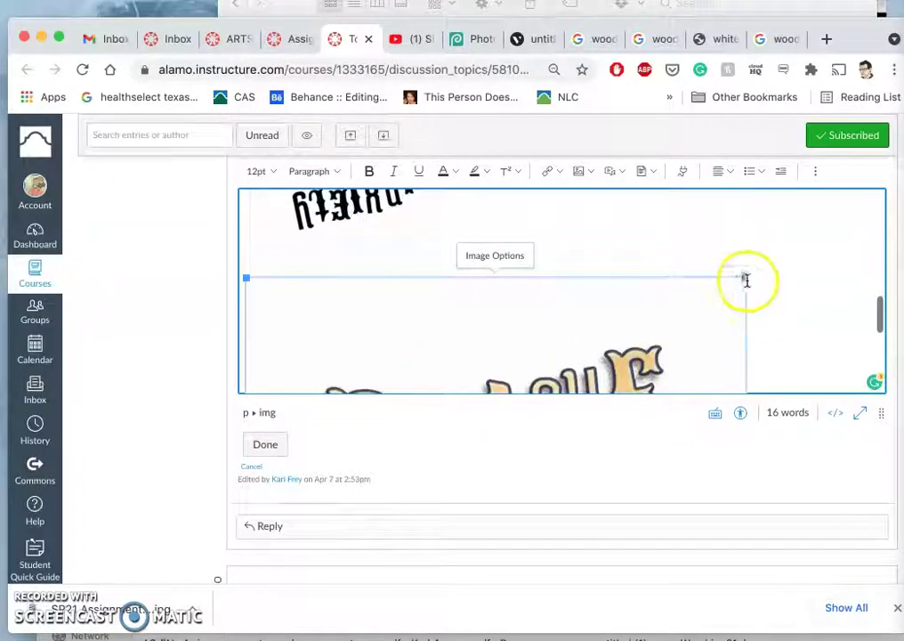
left_click_drag(746, 279, 374, 402)
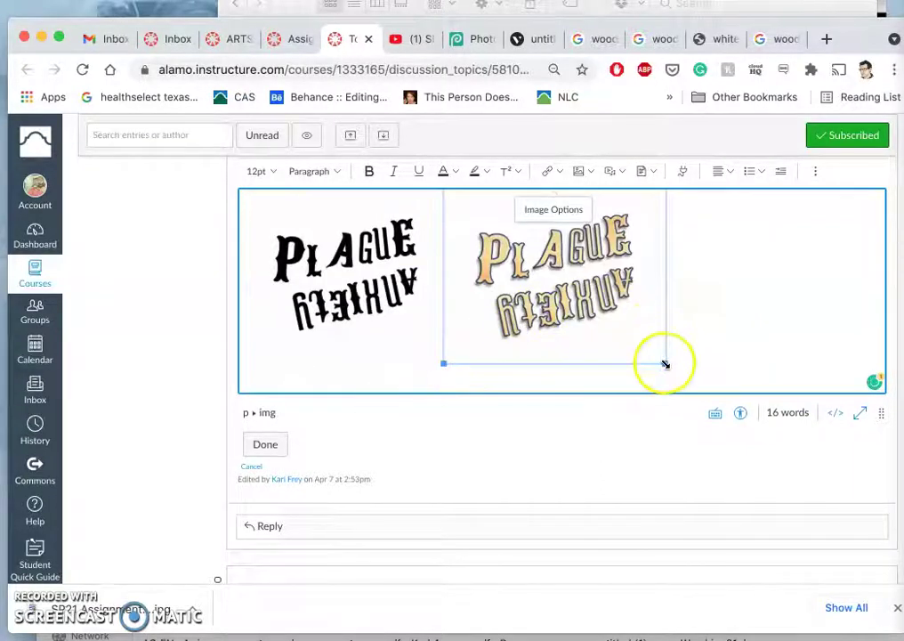
left_click_drag(666, 363, 676, 374)
left_click(398, 326)
left_click_drag(438, 375, 448, 385)
scroll(517, 369, "up", 2)
left_click(595, 329)
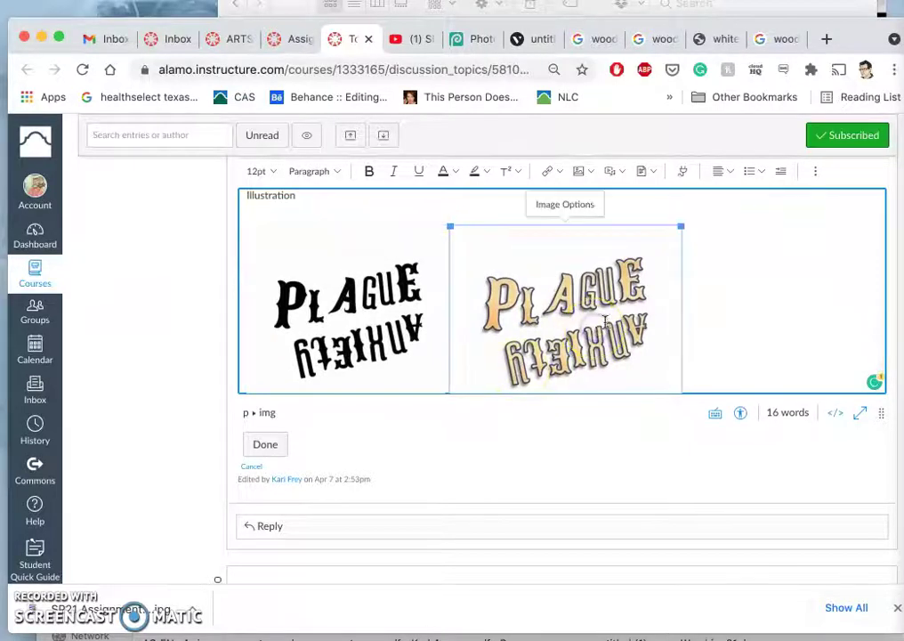
left_click(706, 315)
scroll(707, 316, "down", 1)
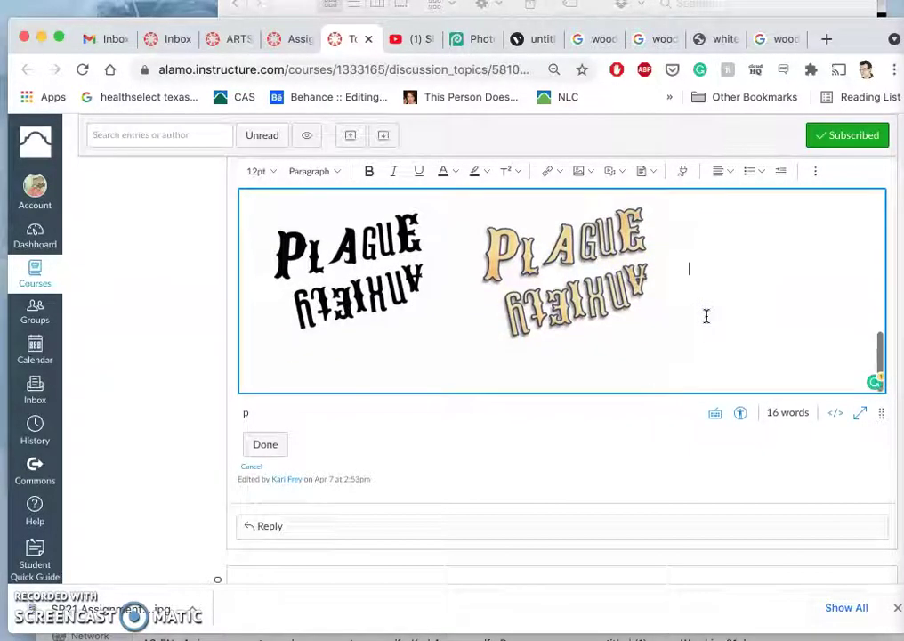
left_click(587, 172)
Upload SP21 Assignment 8 Poster.jpg via Upload Image and insert it into the reply
left_click(590, 197)
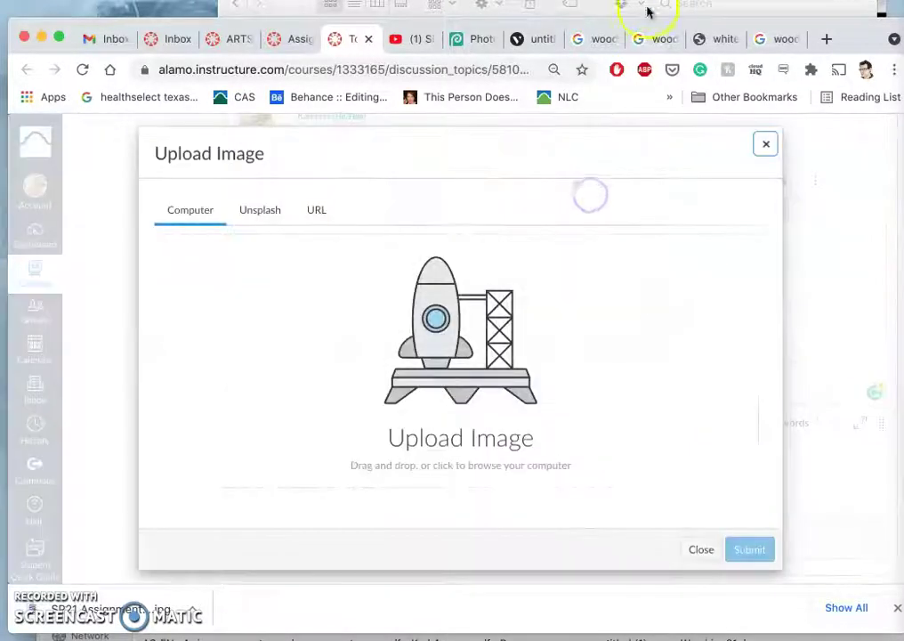
left_click(677, 254)
scroll(667, 160, "up", 3)
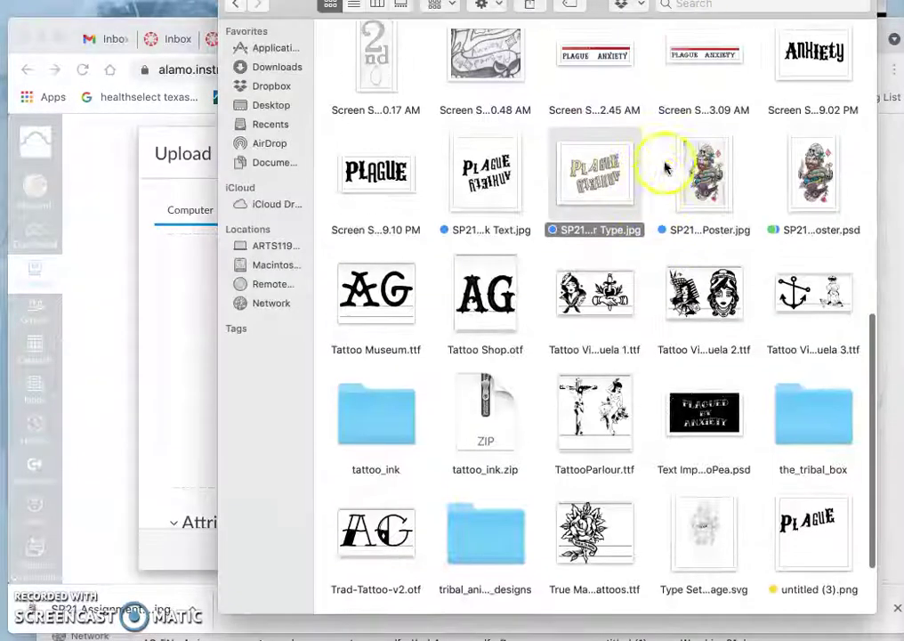
left_click_drag(707, 169, 195, 320)
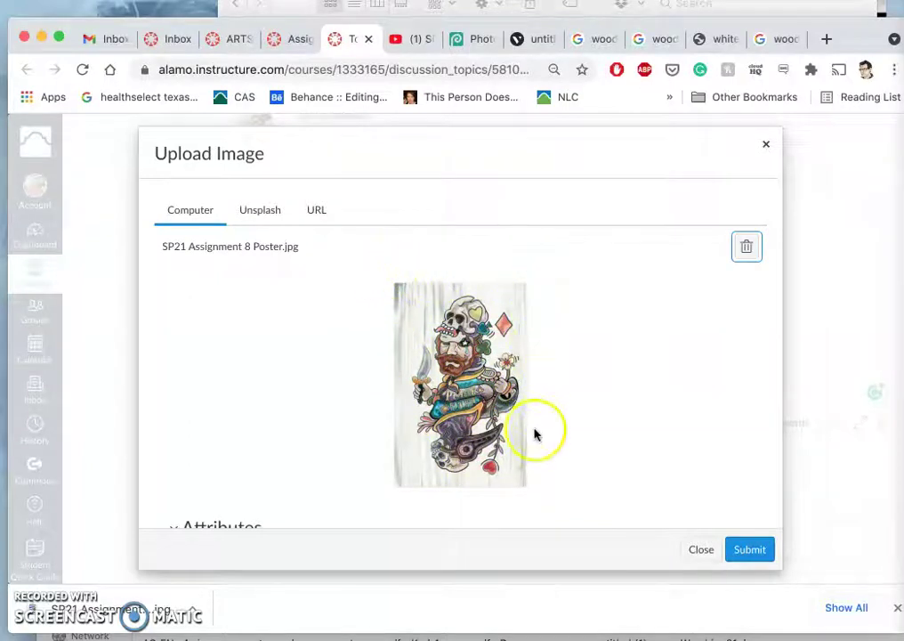
left_click(741, 547)
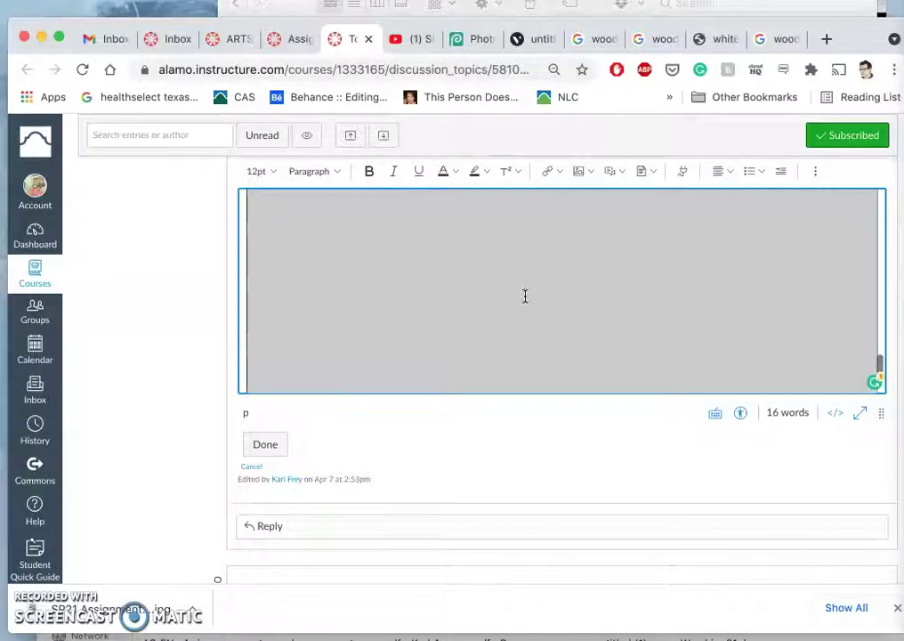
Shrink the poster image below the two PLAGUE ANXIETY images and save the reply
scroll(525, 296, "down", 3)
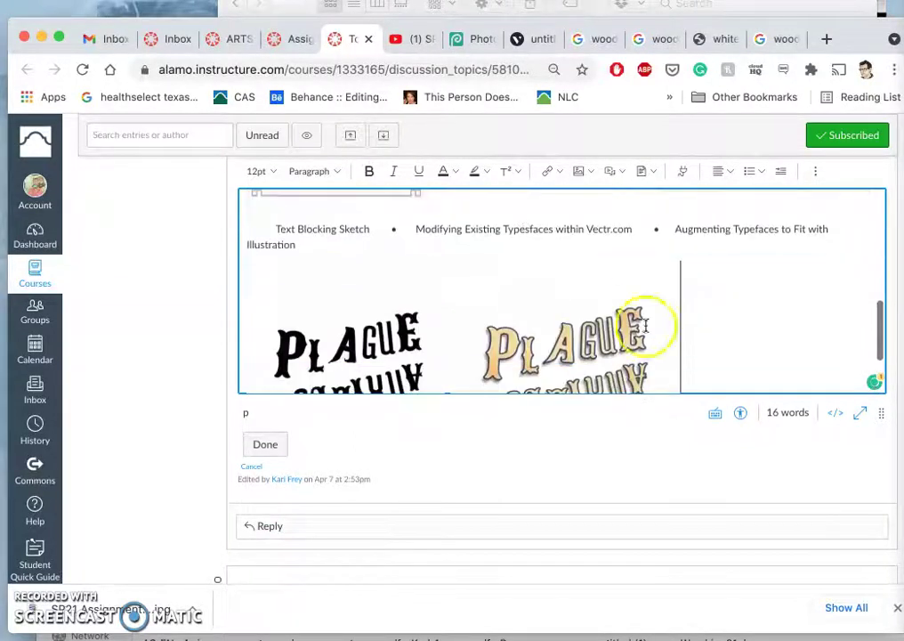
scroll(648, 328, "down", 3)
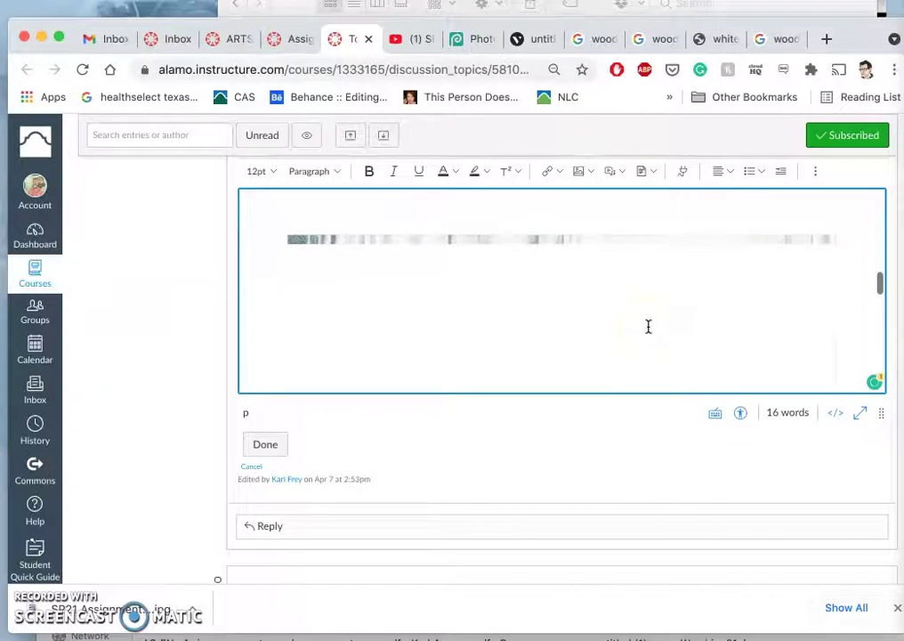
left_click(582, 273)
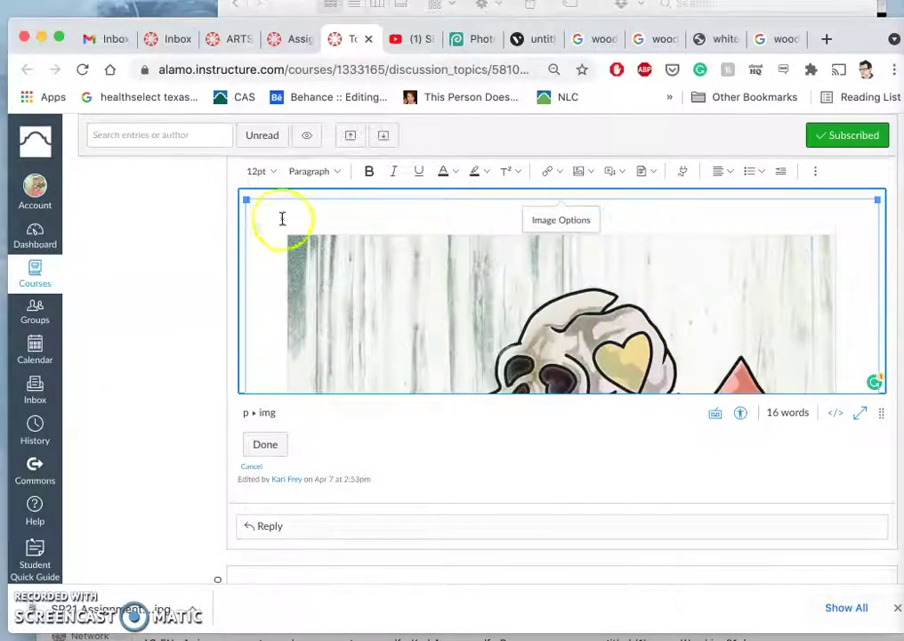
left_click_drag(245, 201, 629, 554)
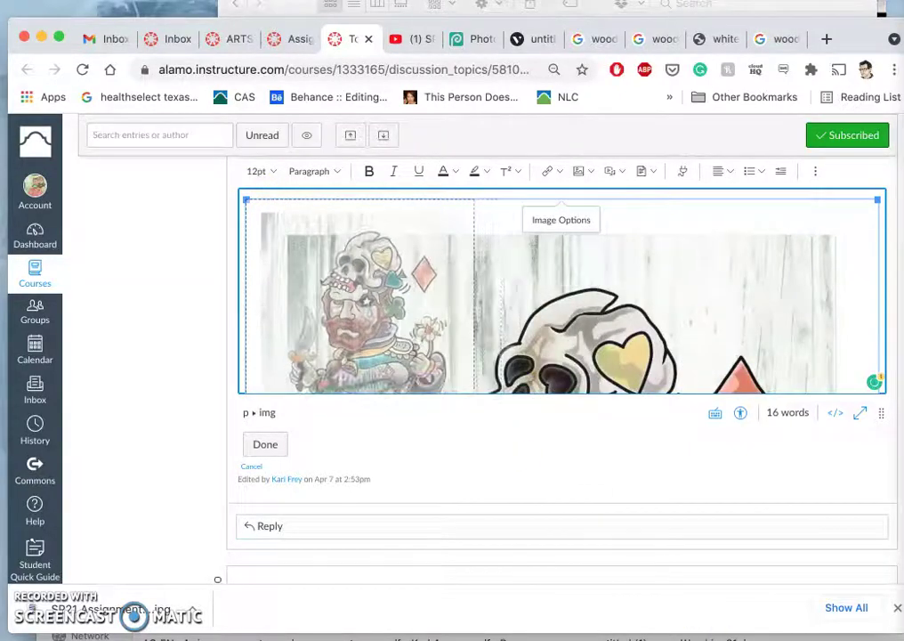
left_click(274, 444)
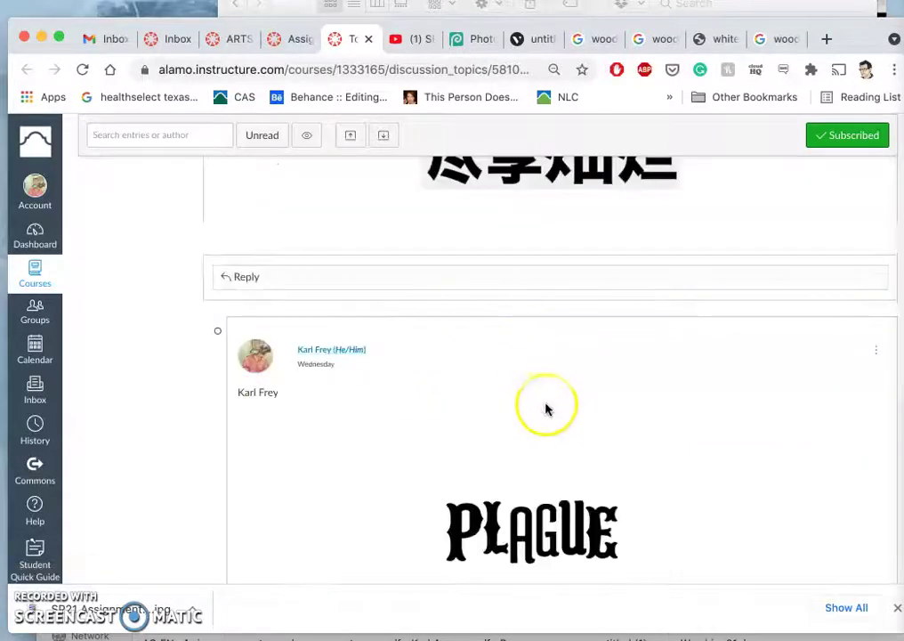
scroll(543, 409, "down", 3)
scroll(545, 411, "down", 10)
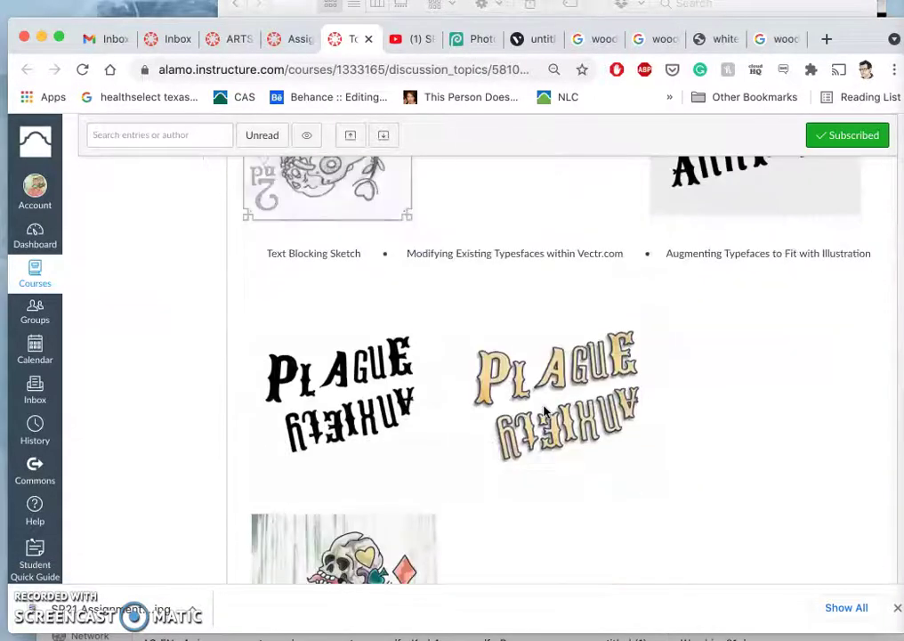
scroll(545, 411, "up", 5)
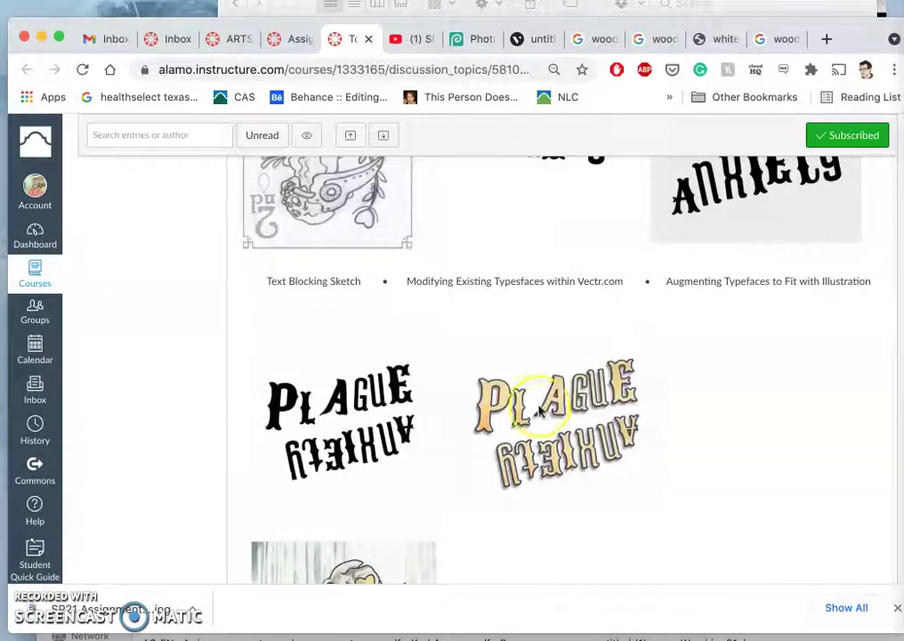
scroll(761, 350, "up", 6)
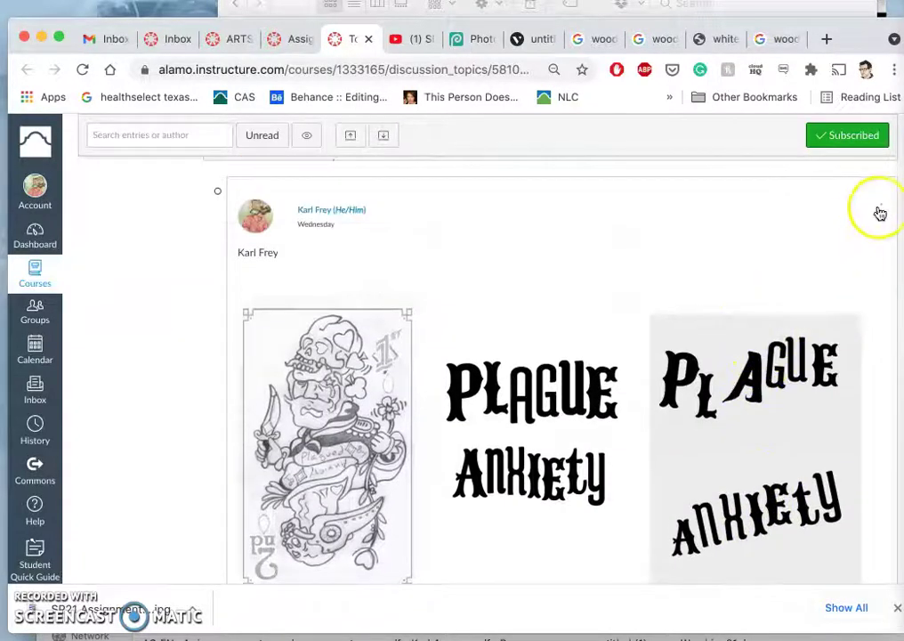
left_click(880, 209)
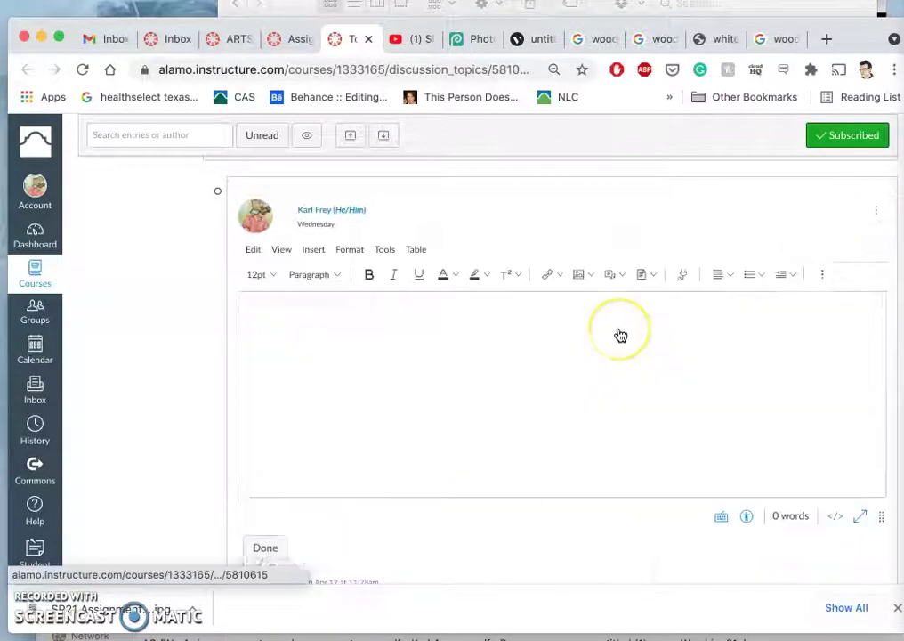
Open the imgur.com album link from the assignment directions in a new tab
scroll(620, 334, "up", 5)
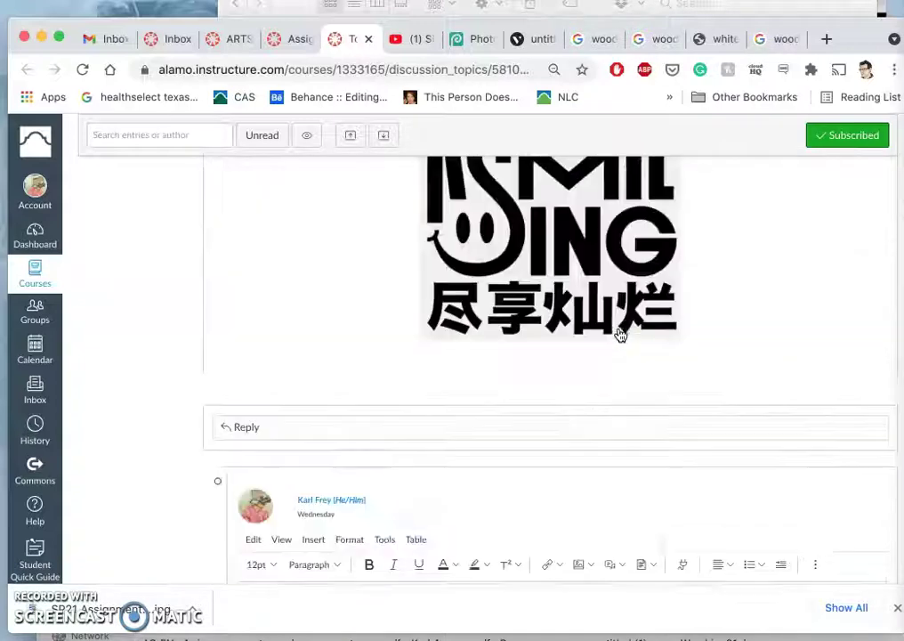
right_click(358, 247)
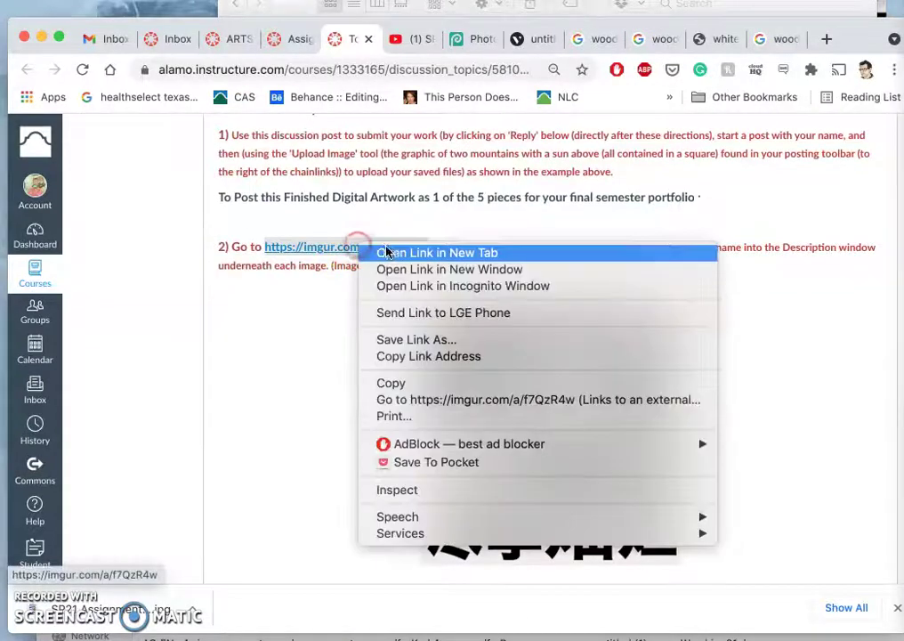
left_click(391, 252)
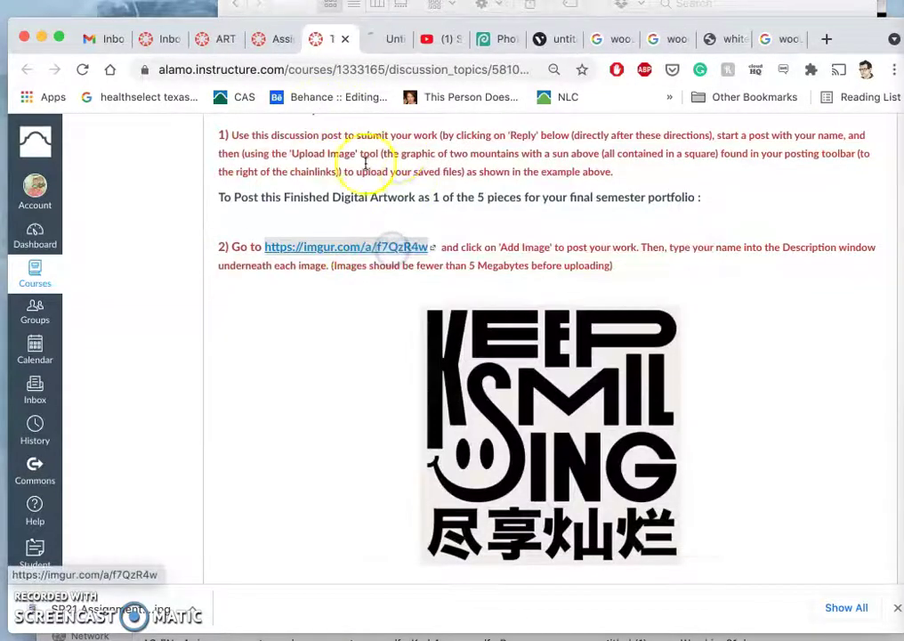
In the final portfolio assignment #8 album on Imgur, start adding a new image
left_click(394, 46)
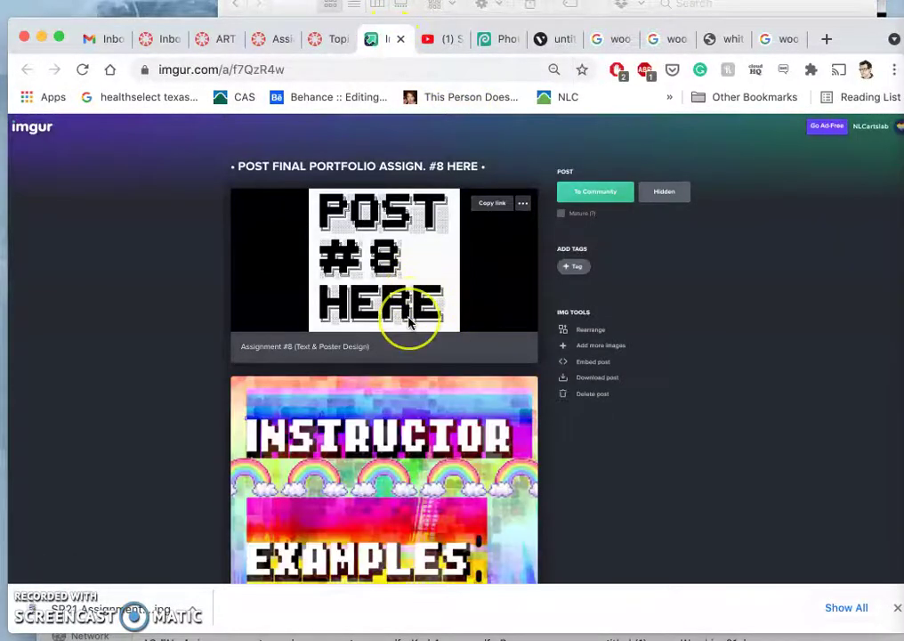
scroll(410, 316, "down", 4)
scroll(409, 324, "down", 5)
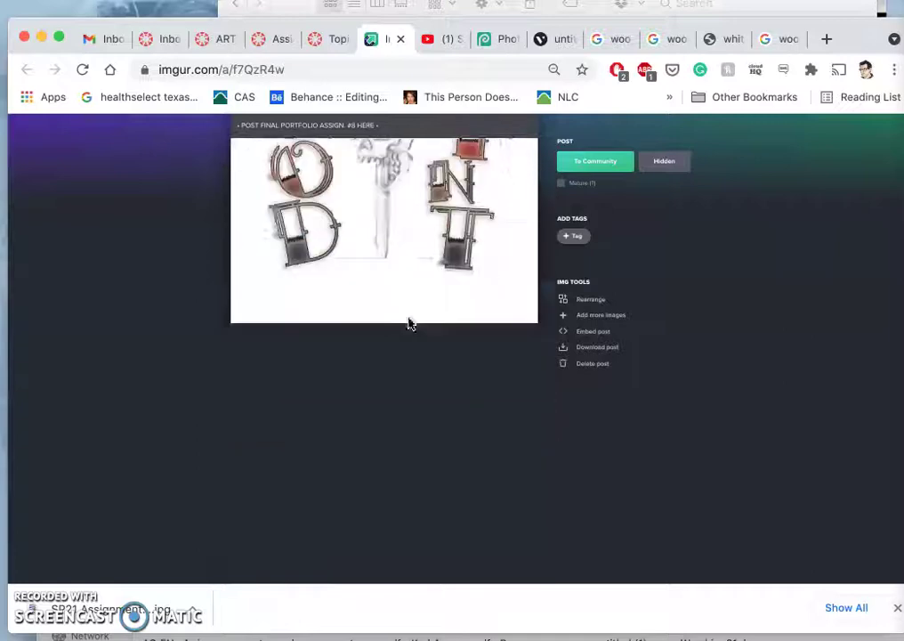
scroll(391, 311, "down", 2)
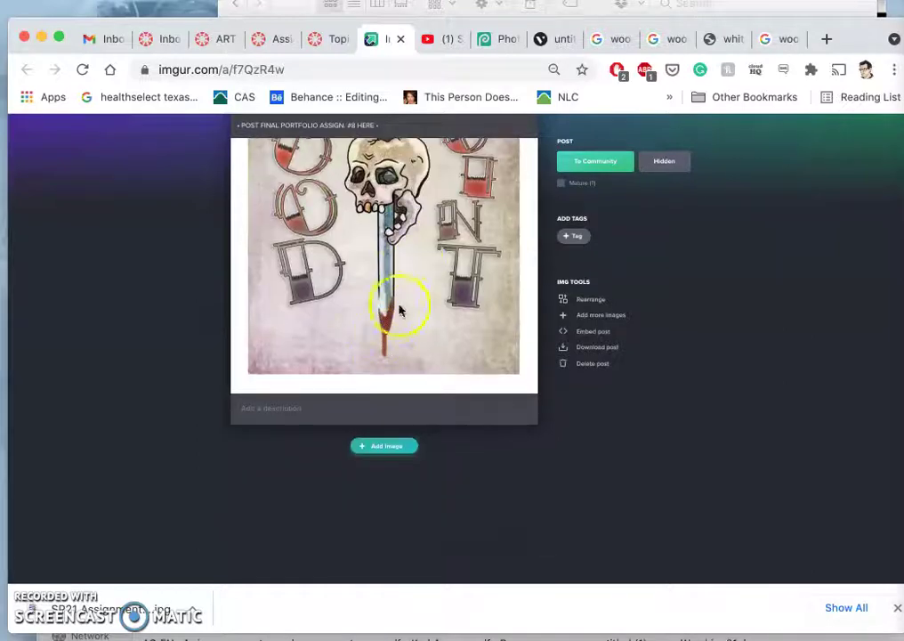
scroll(395, 316, "down", 10)
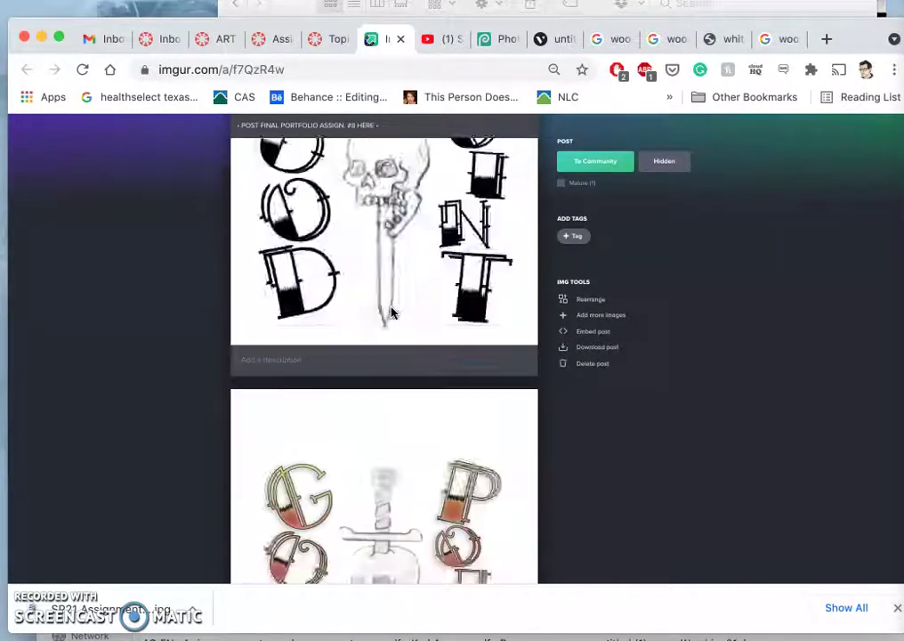
scroll(392, 312, "down", 3)
left_click(391, 447)
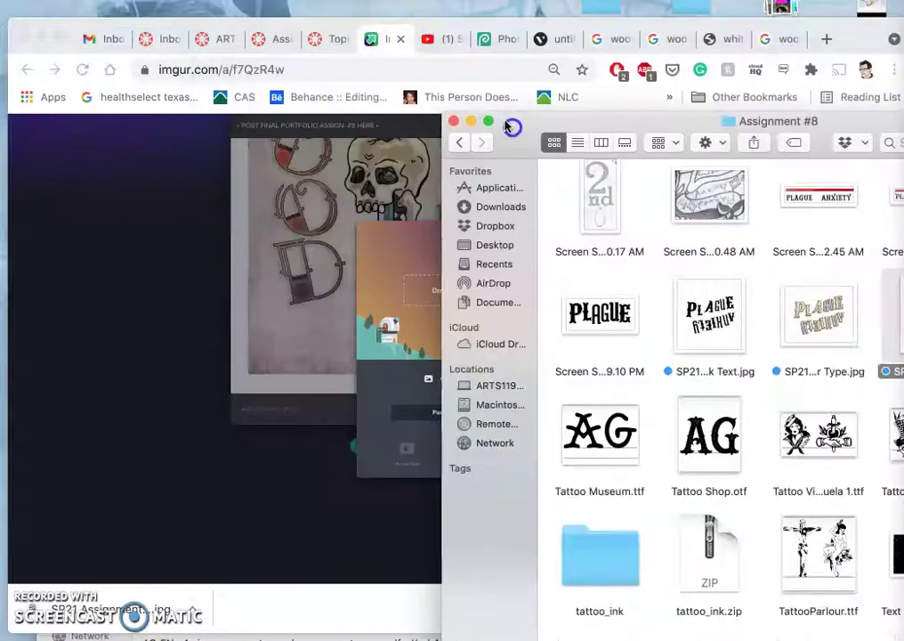
Drop the SP21 poster file into the Imgur album post and scroll through to verify it
left_click(898, 304)
left_click_drag(893, 307, 392, 330)
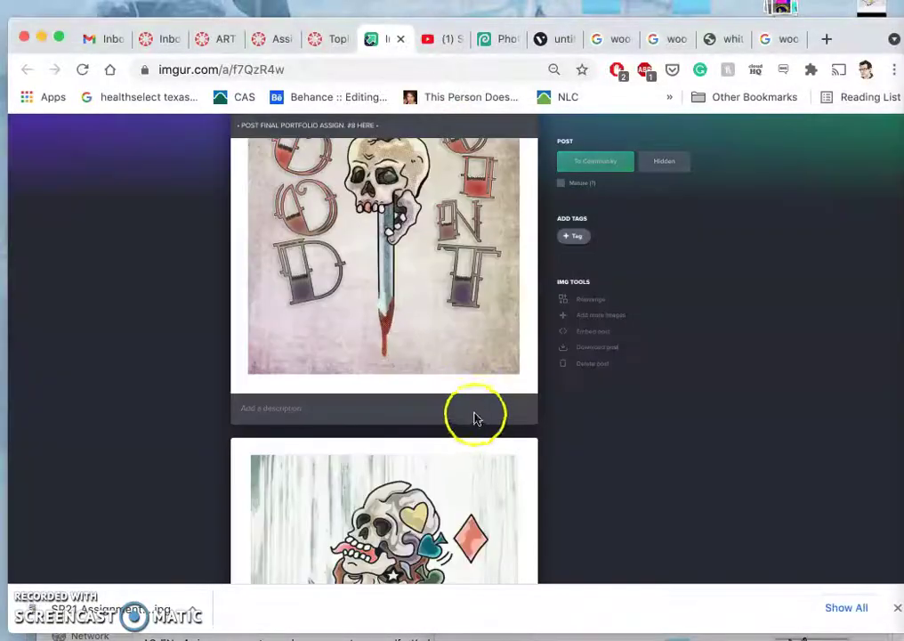
scroll(470, 455, "down", 4)
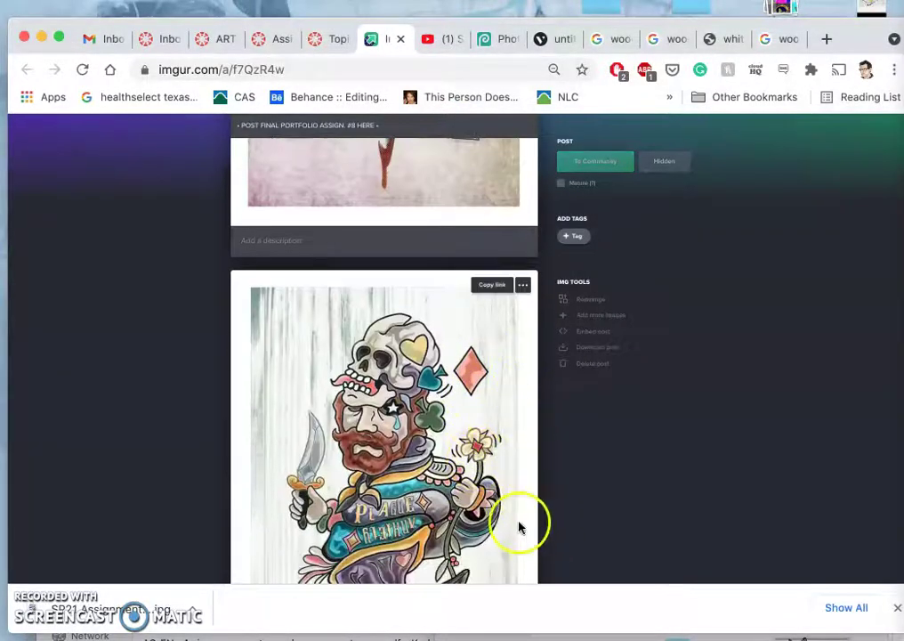
scroll(517, 529, "down", 5)
scroll(501, 449, "down", 5)
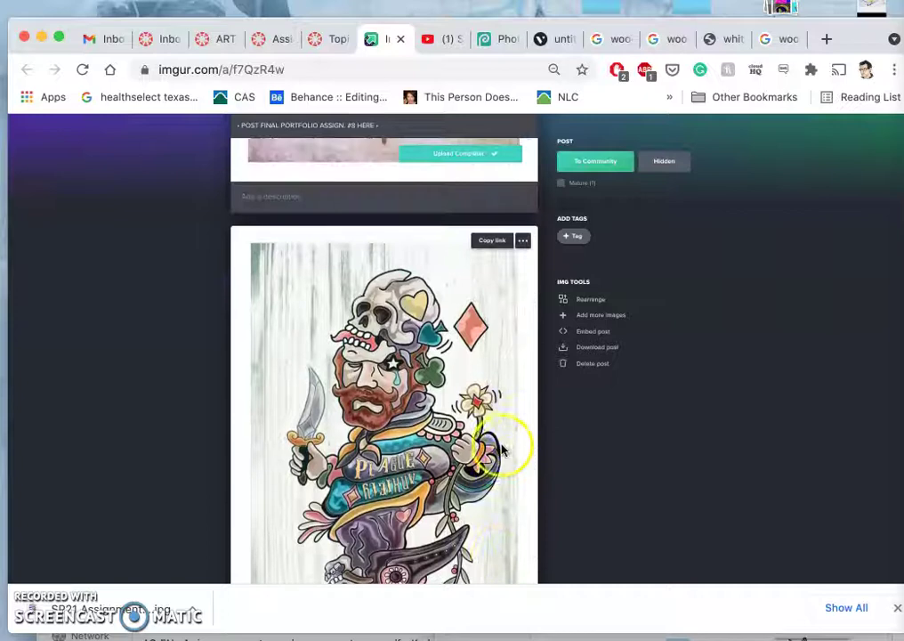
scroll(490, 333, "up", 3)
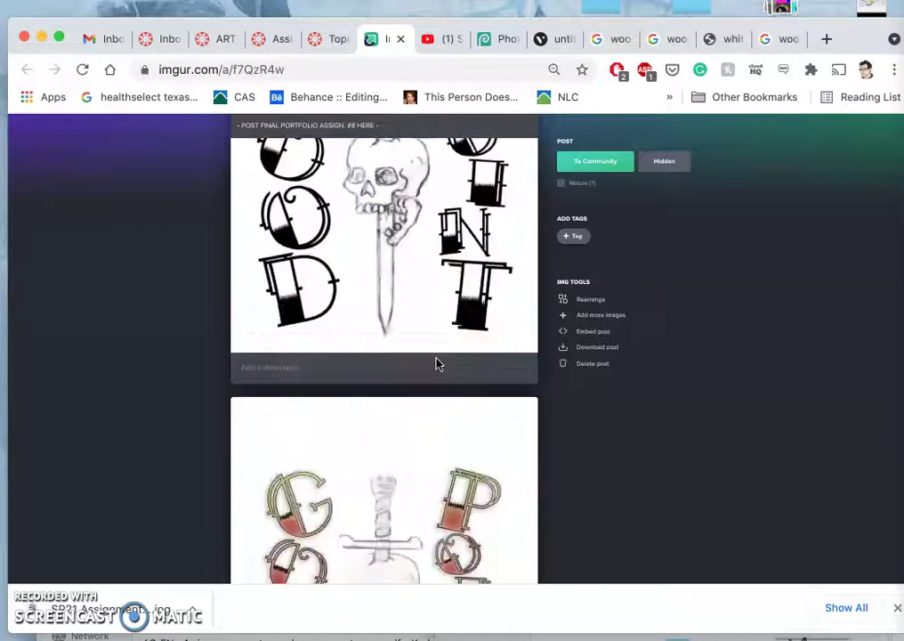
scroll(436, 365, "up", 10)
scroll(382, 422, "down", 8)
scroll(394, 413, "up", 1)
scroll(393, 414, "down", 4)
scroll(399, 224, "up", 3)
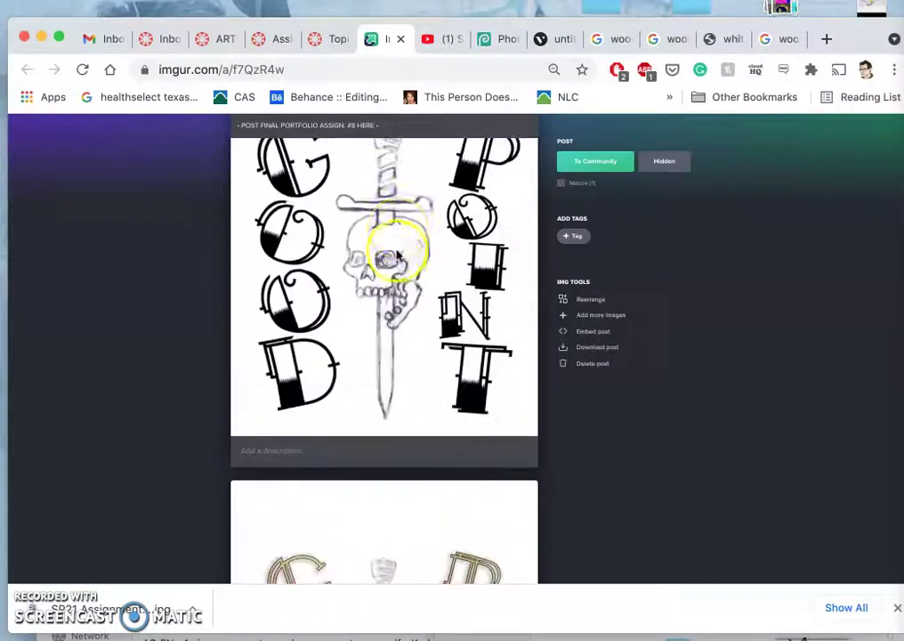
scroll(467, 374, "down", 4)
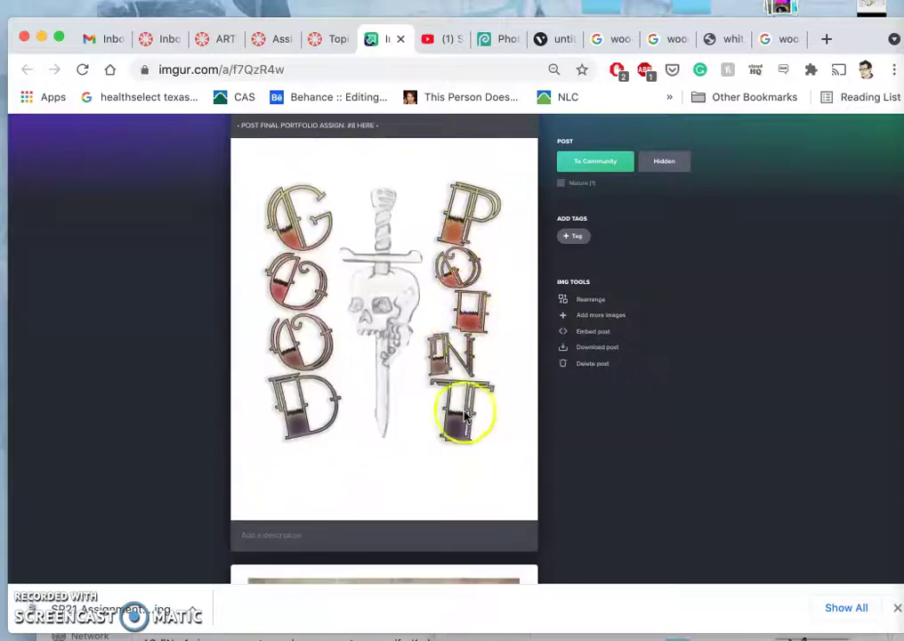
scroll(462, 417, "down", 5)
scroll(392, 338, "down", 5)
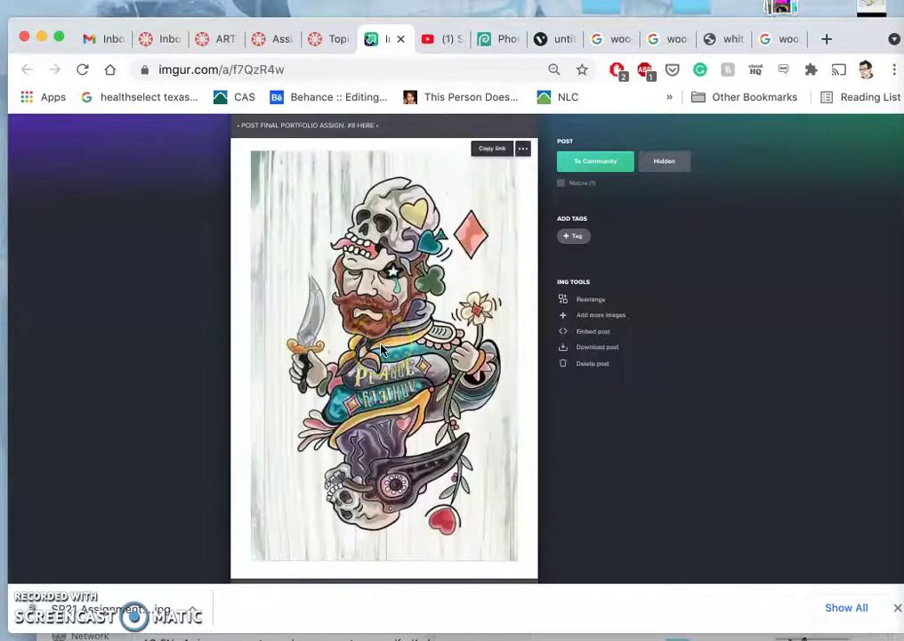
scroll(382, 349, "down", 1)
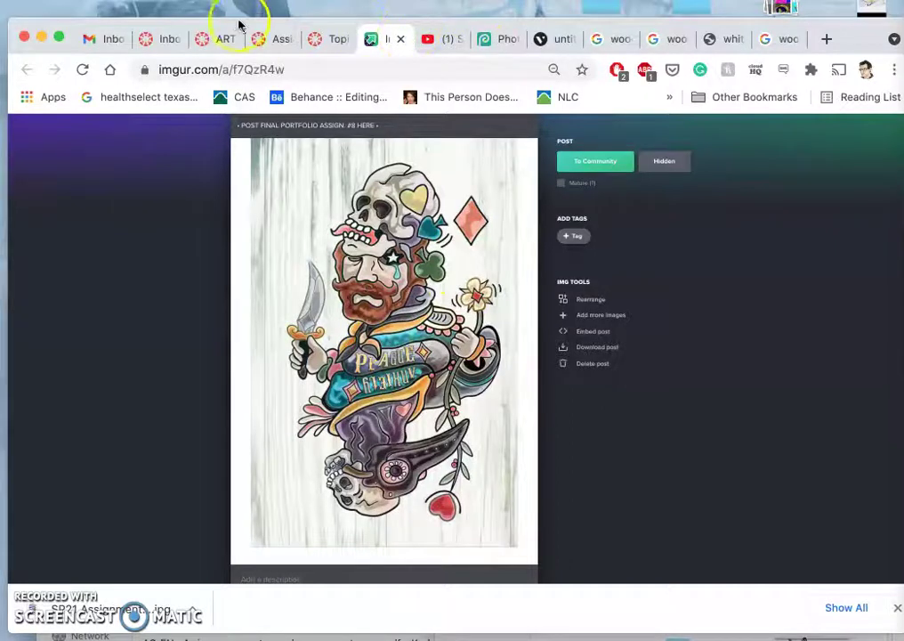
scroll(402, 203, "up", 6)
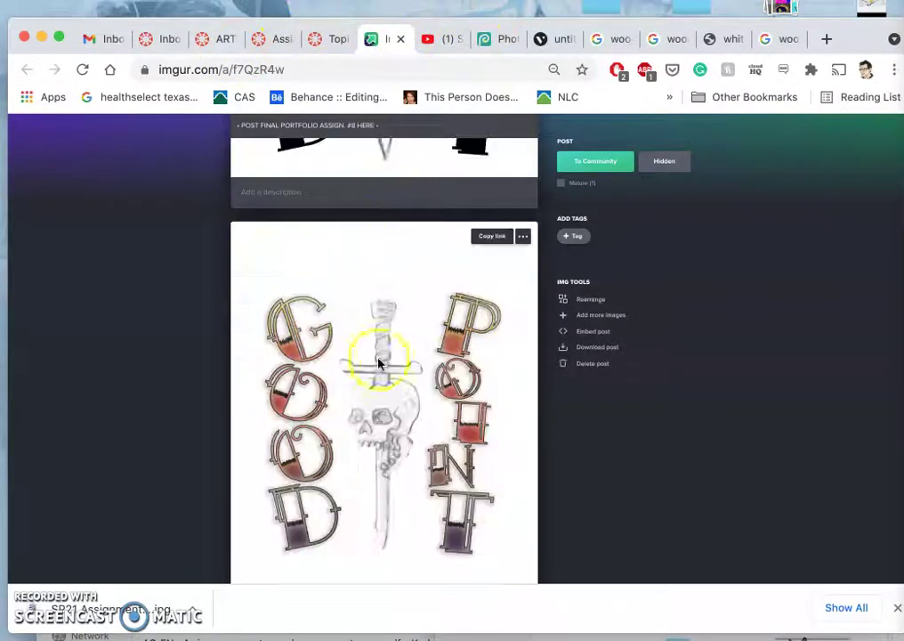
scroll(378, 376, "up", 4)
scroll(391, 309, "down", 7)
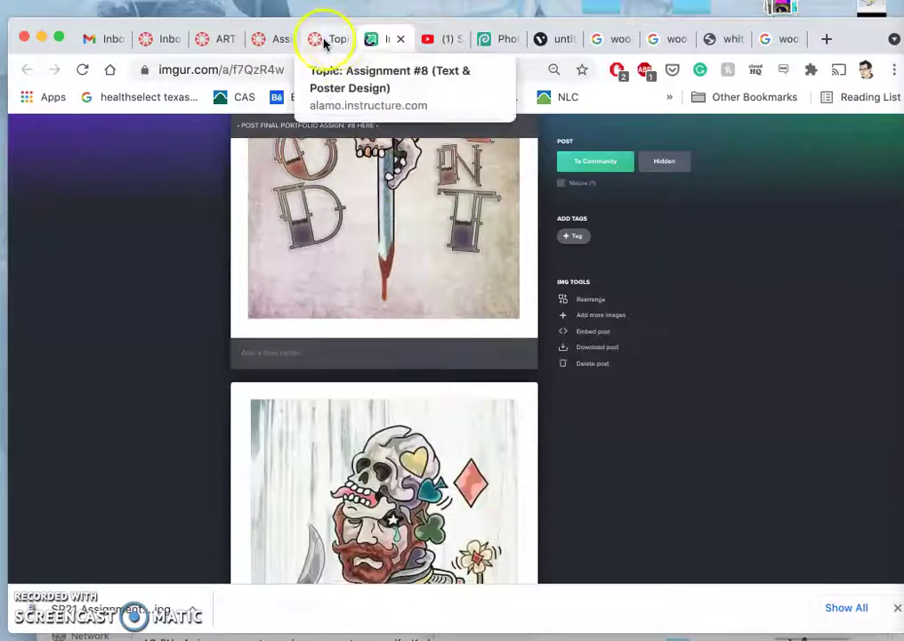
In the Canvas post editor, resize the black and color PLAGUE ANXIETY images to fit one row
left_click(336, 41)
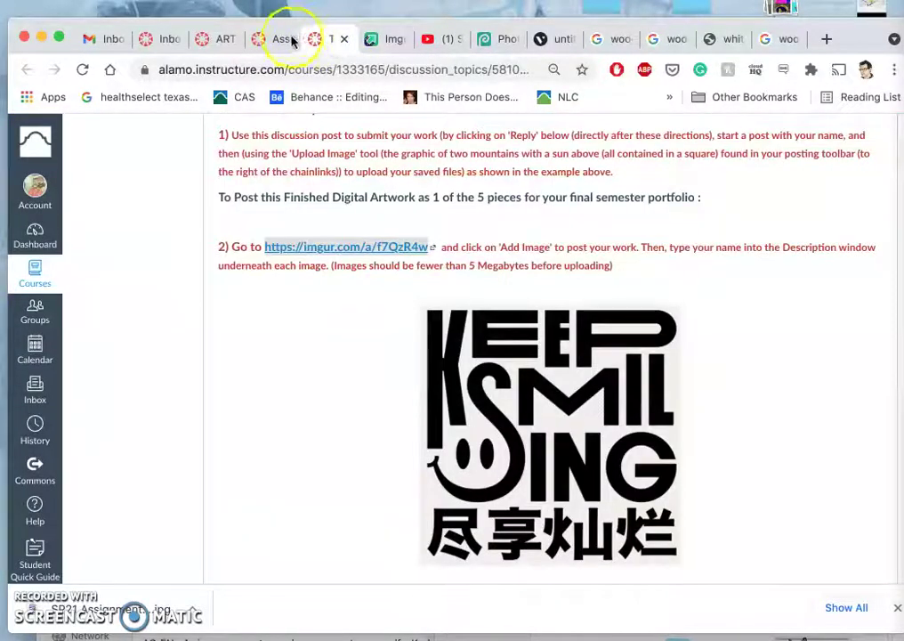
scroll(495, 353, "down", 10)
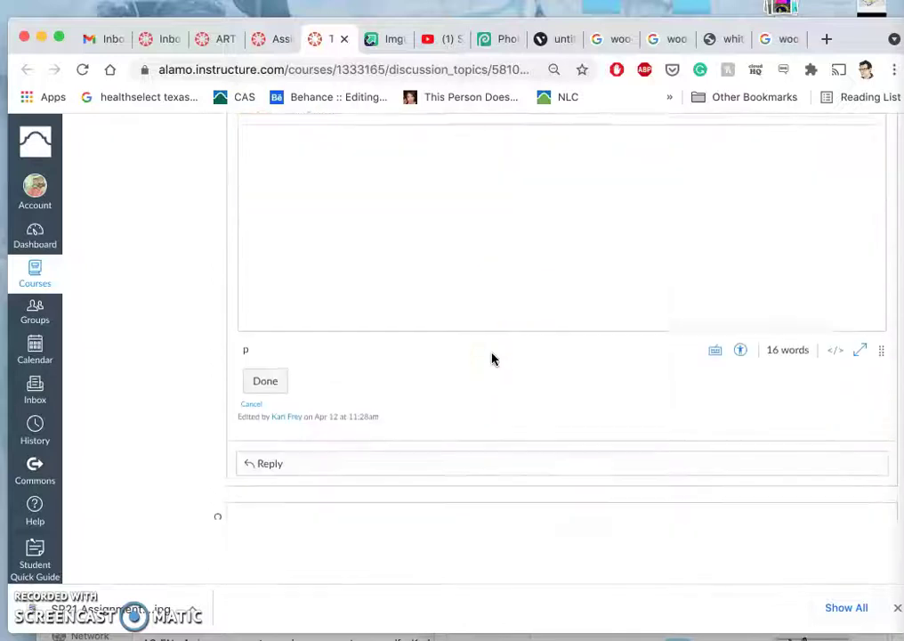
left_click(484, 272)
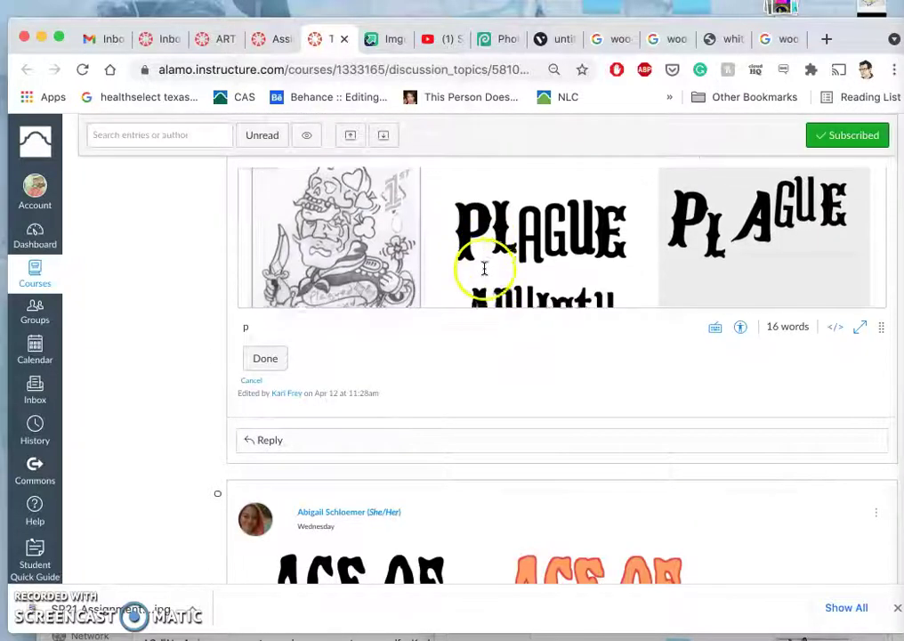
scroll(489, 271, "up", 3)
scroll(499, 276, "down", 5)
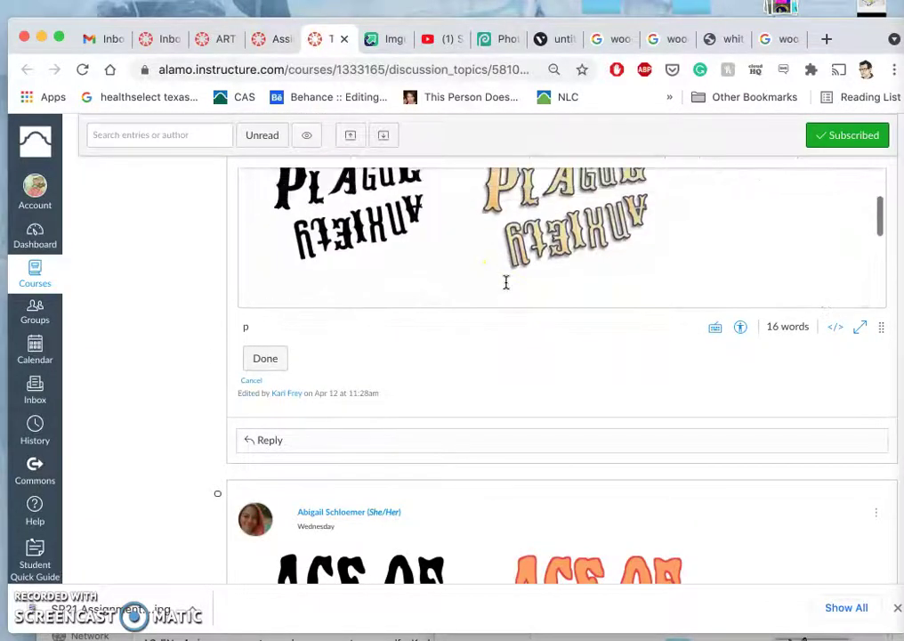
scroll(505, 282, "up", 1)
left_click(505, 374)
scroll(505, 373, "up", 4)
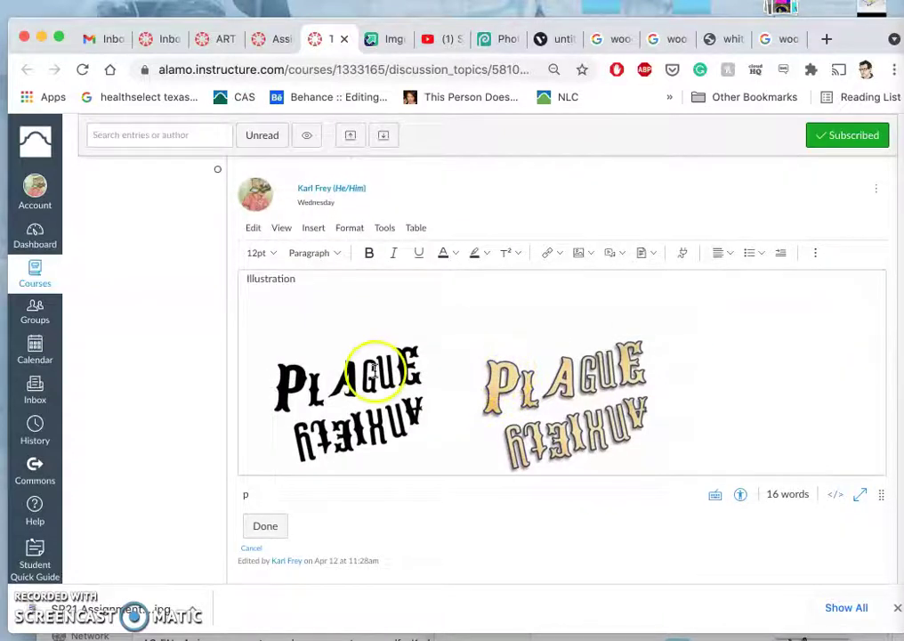
left_click(374, 370)
left_click_drag(446, 294, 425, 308)
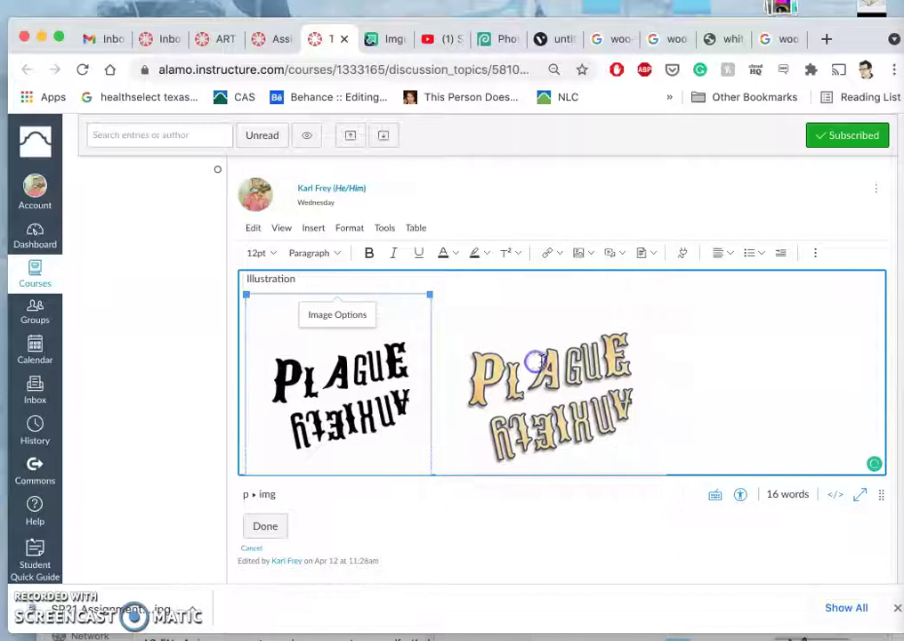
left_click(547, 361)
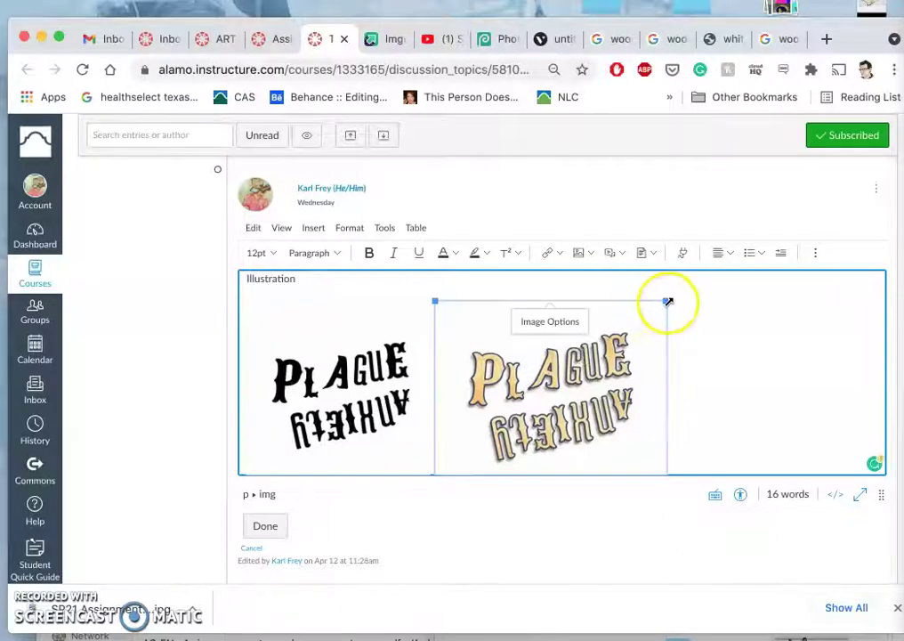
left_click_drag(668, 303, 612, 315)
Save the post with the three images side by side and return to the Photopea document
scroll(634, 344, "down", 4)
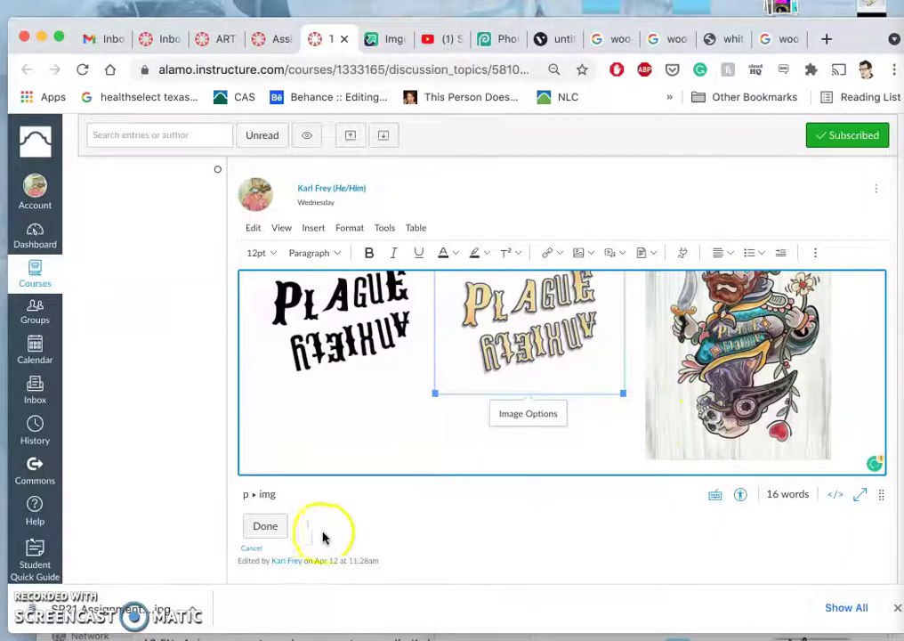
left_click(281, 528)
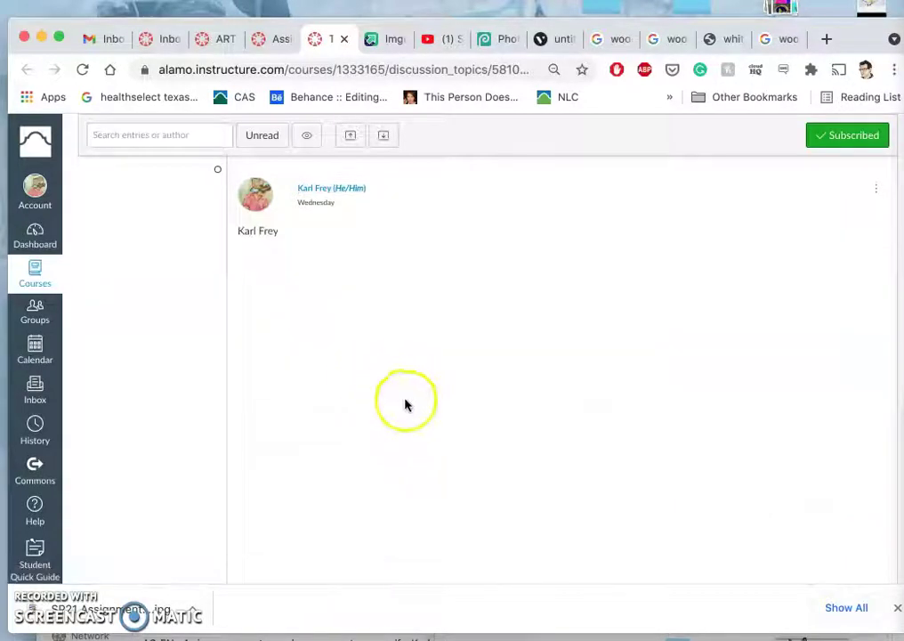
scroll(489, 452, "down", 5)
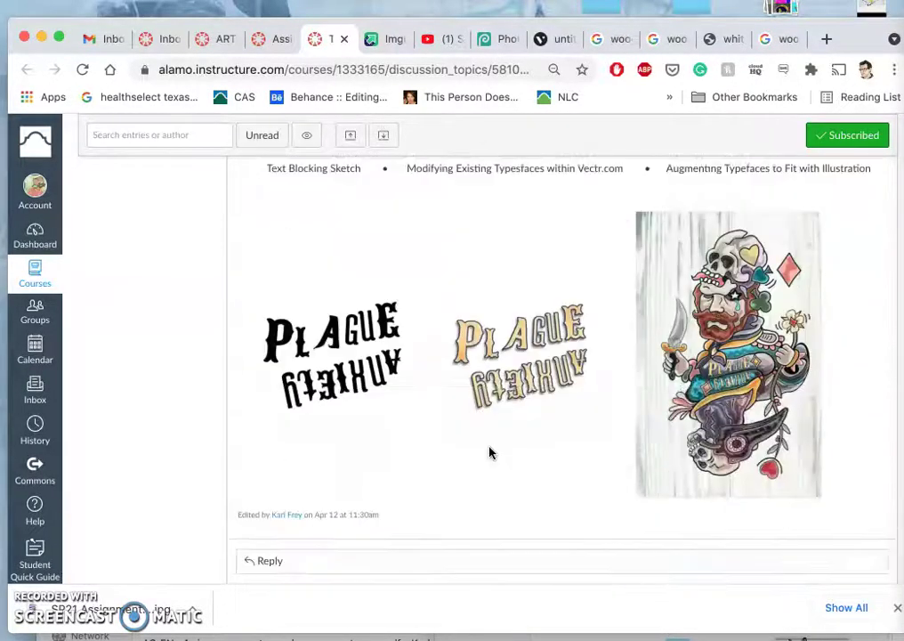
scroll(489, 452, "down", 1)
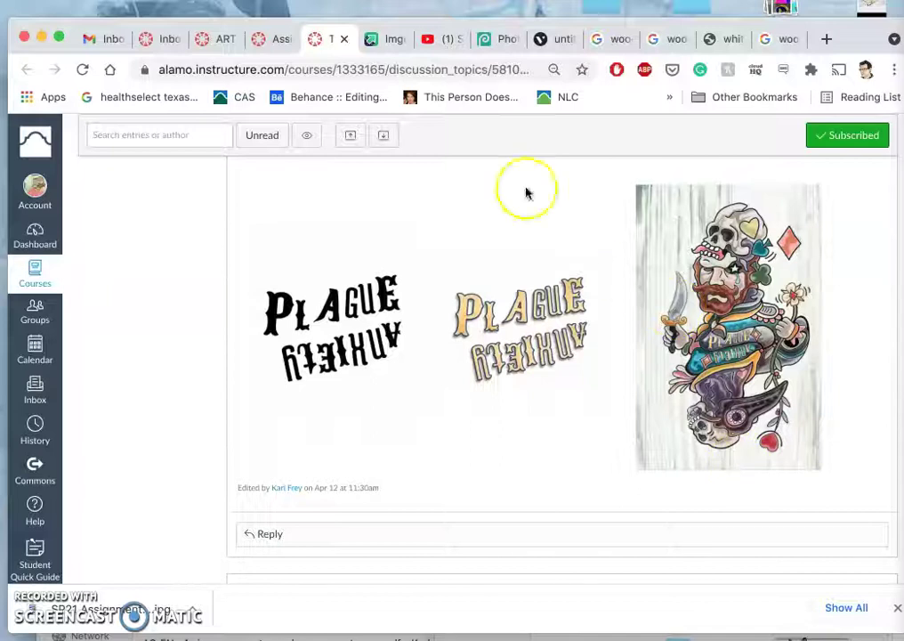
left_click(496, 40)
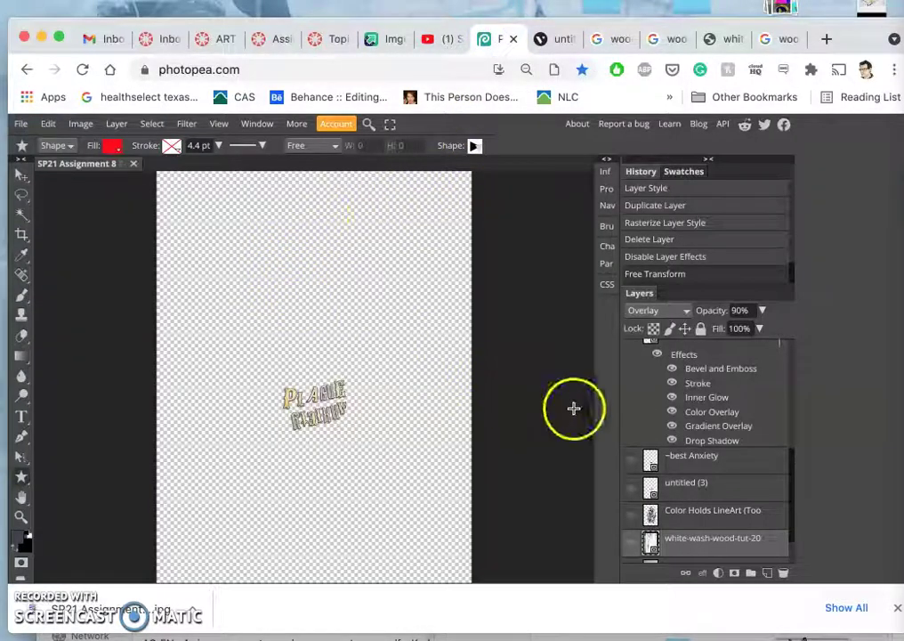
Turn on the Color Holds LineArt, white-wash-wood and Layer 4 layers
left_click(632, 518)
scroll(634, 525, "down", 2)
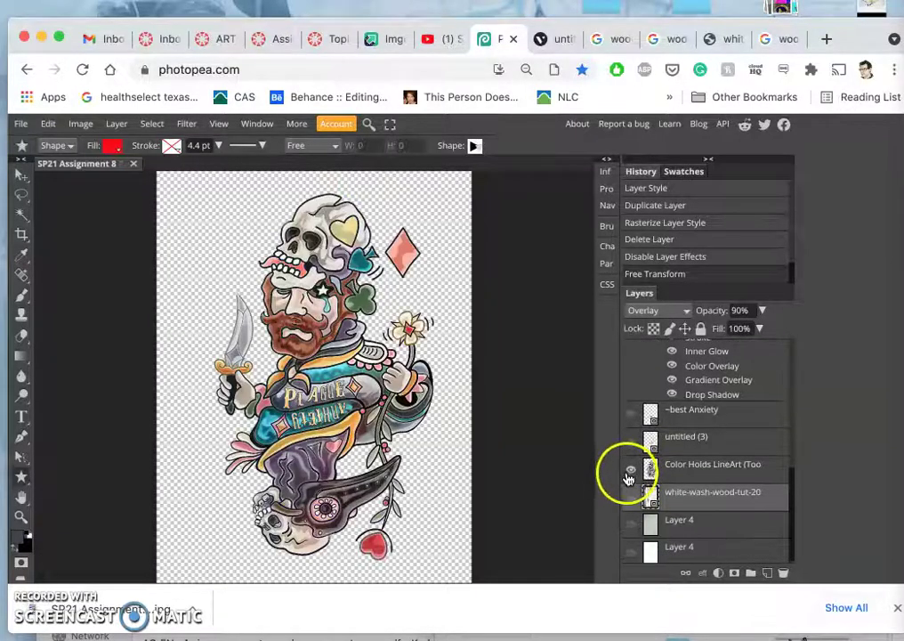
left_click(630, 496)
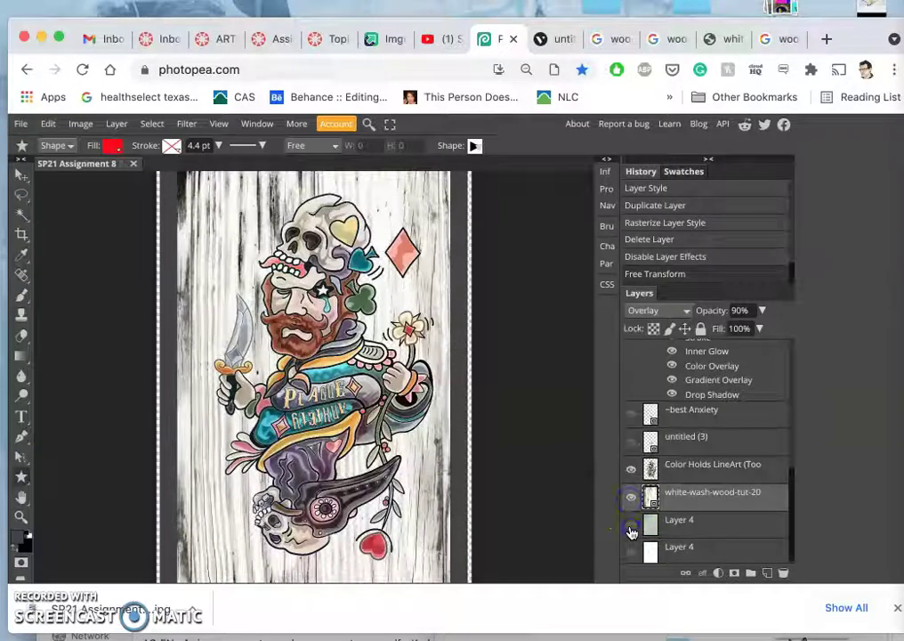
left_click(631, 527)
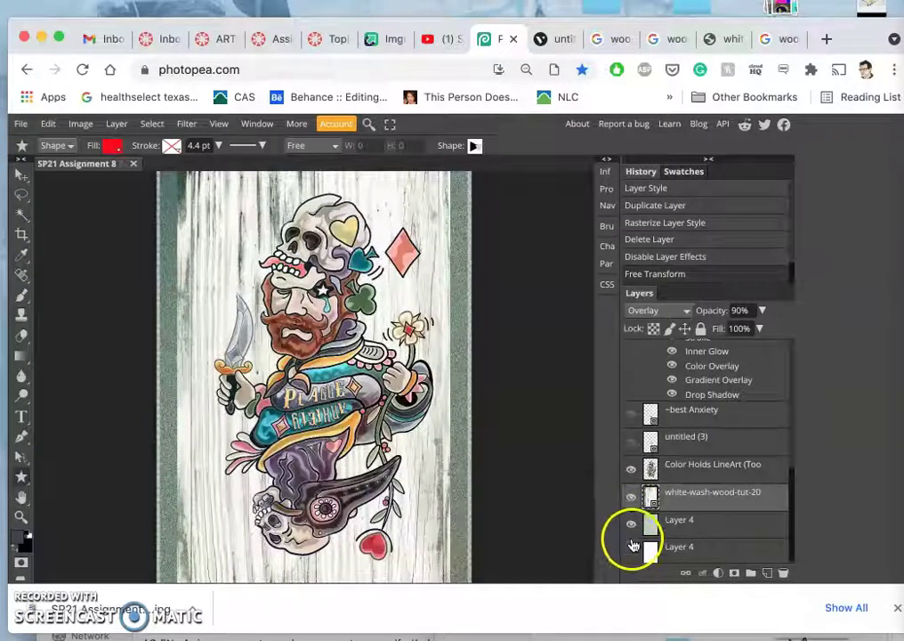
Hide Layer 4 to remove the green edge tint, then inspect the poster
scroll(646, 490, "up", 1)
scroll(652, 480, "up", 8)
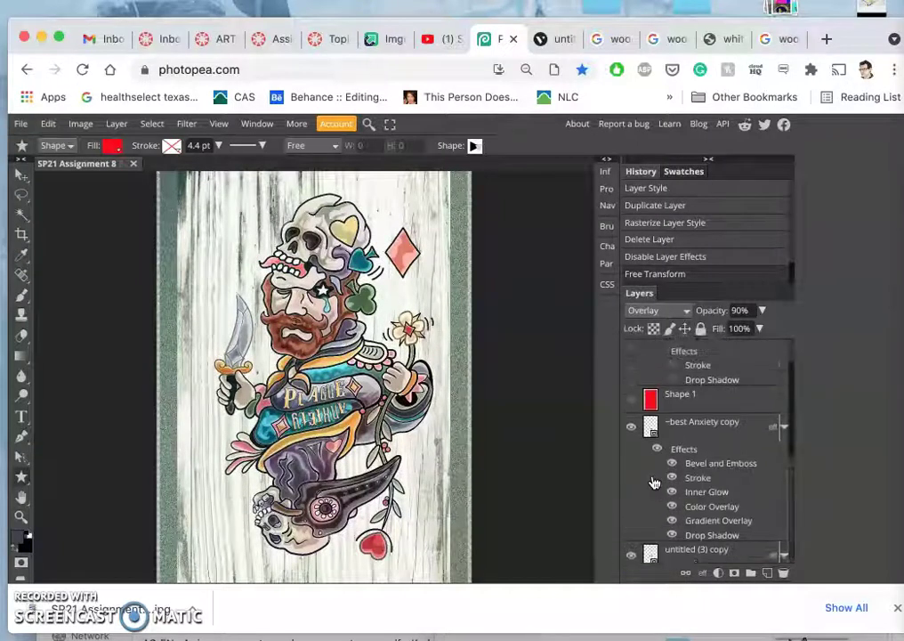
left_click(631, 369)
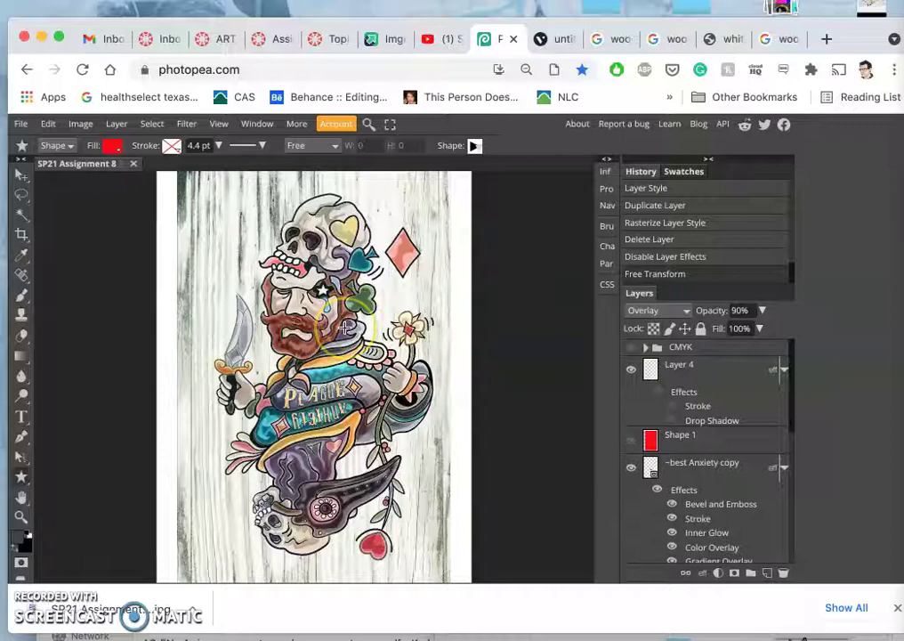
scroll(342, 327, "up", 10)
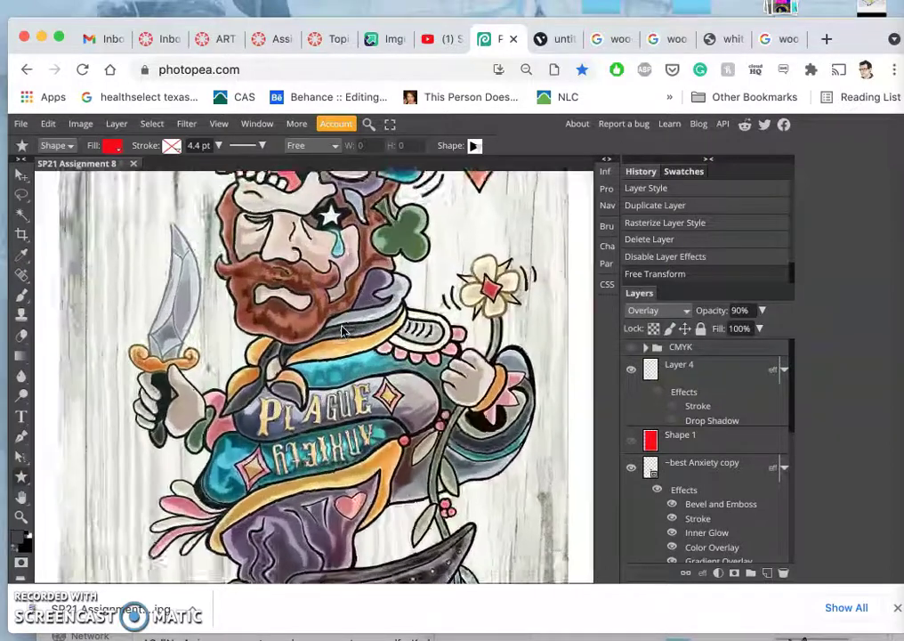
scroll(329, 432, "down", 5)
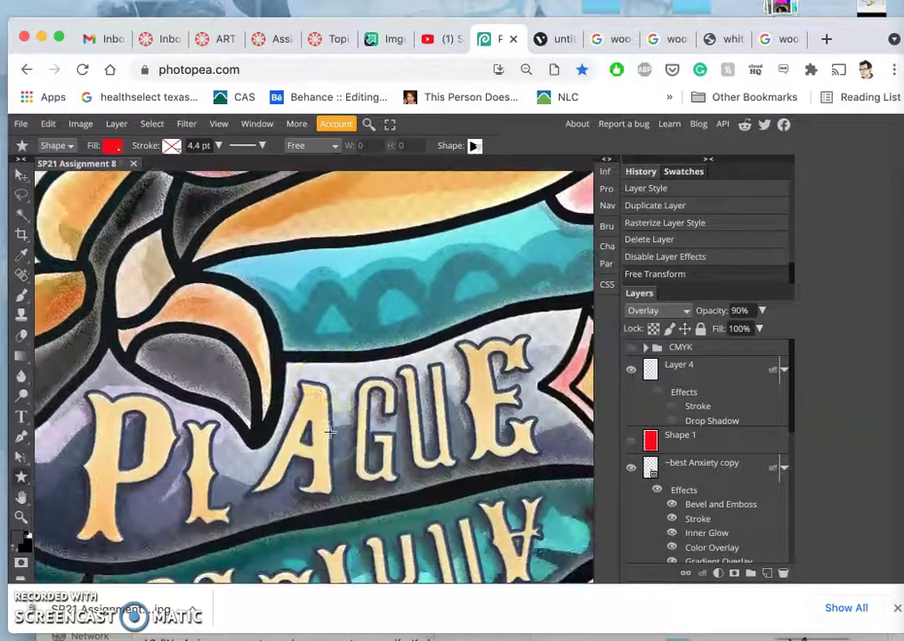
scroll(328, 429, "left", 5)
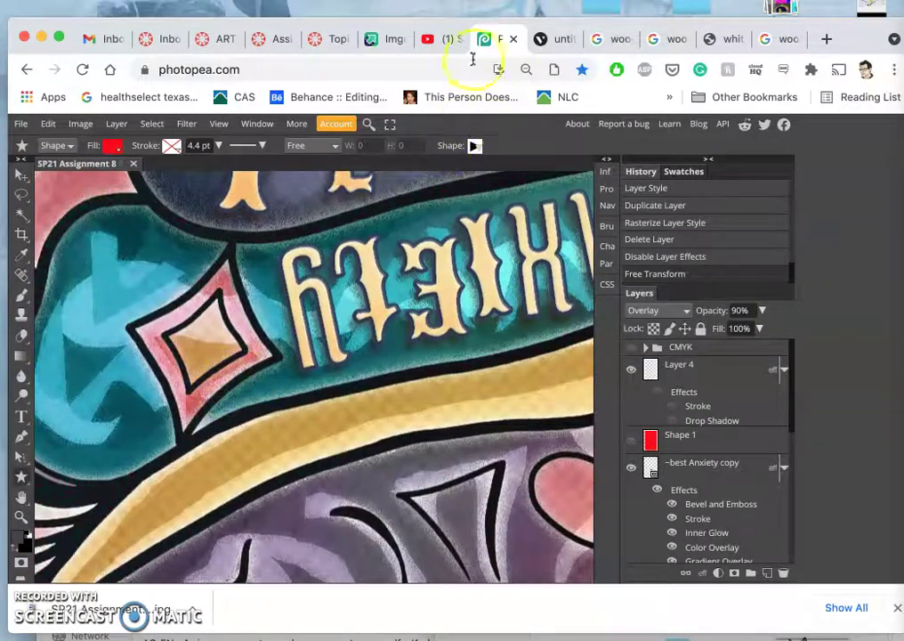
Return to the Canvas discussion and scroll up through the assignment instructions
left_click(330, 40)
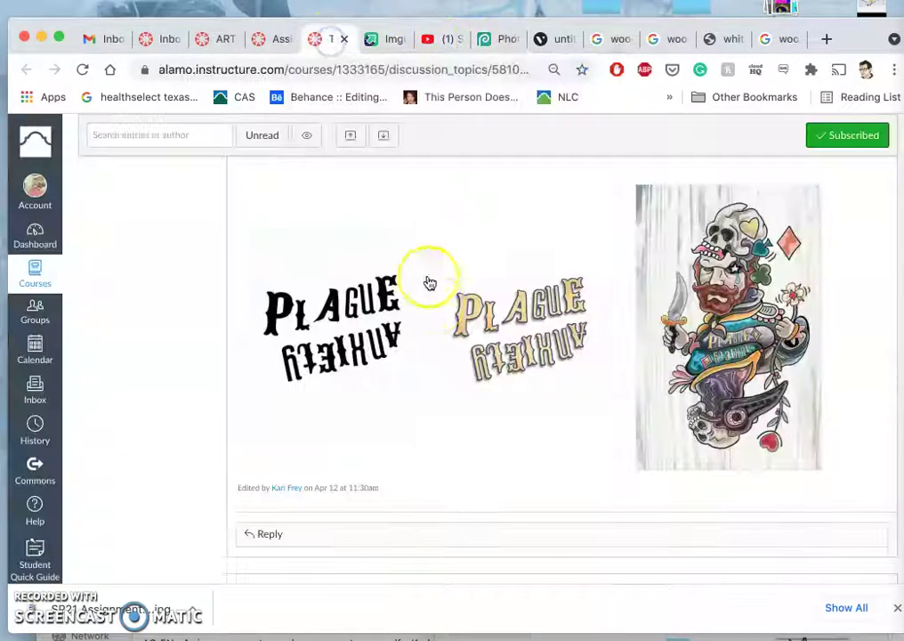
scroll(436, 321, "up", 10)
scroll(440, 331, "down", 3)
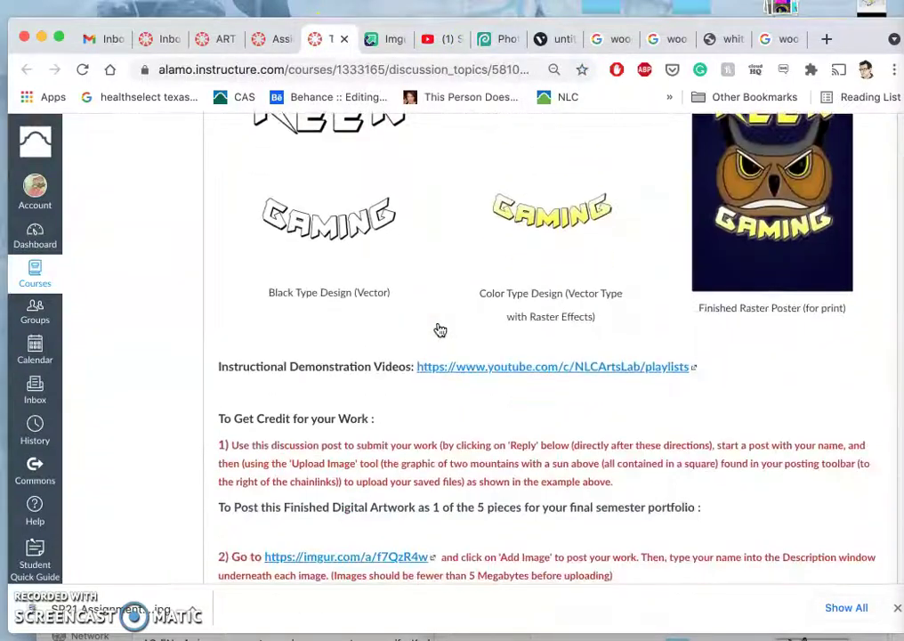
scroll(438, 327, "up", 10)
scroll(440, 329, "up", 10)
Follow the CMYK color separation link, then reach the Stranger Things halftone example
left_click(475, 405)
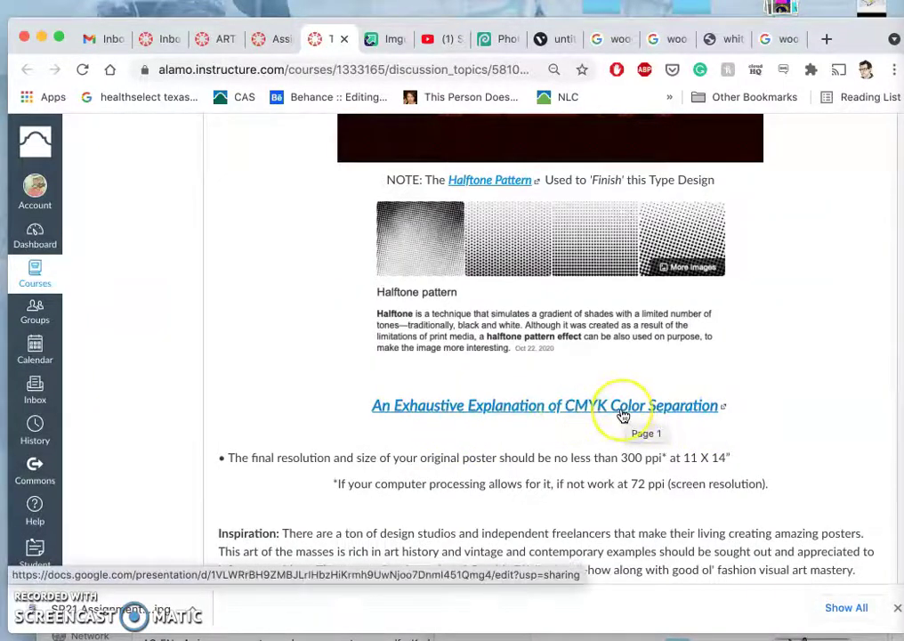
scroll(623, 416, "up", 5)
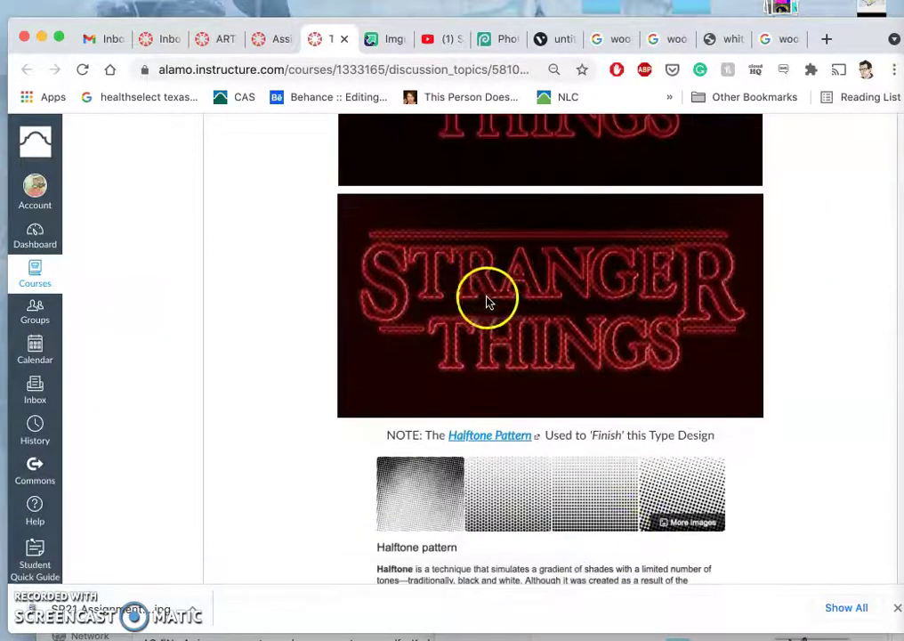
scroll(486, 319, "up", 3)
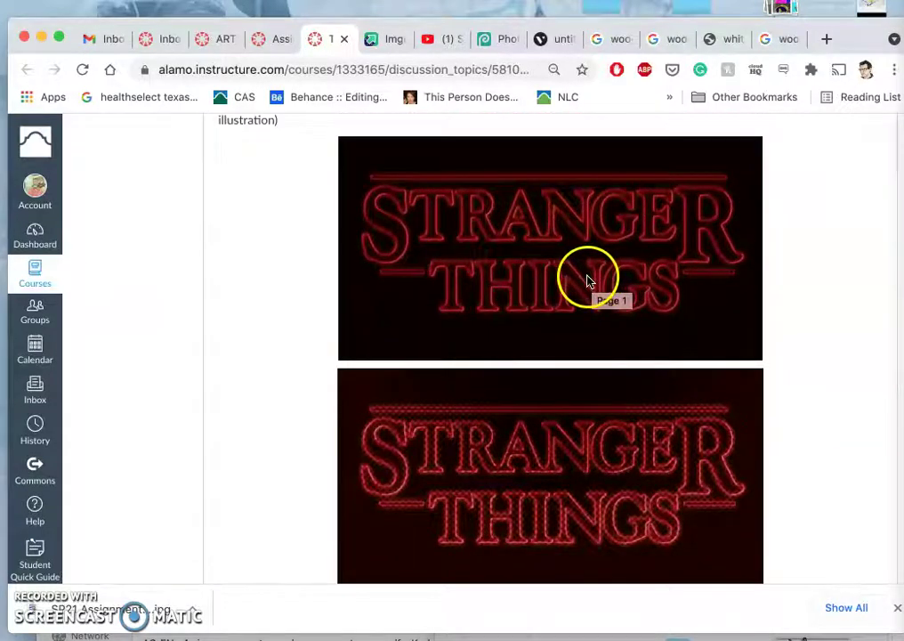
scroll(592, 281, "down", 3)
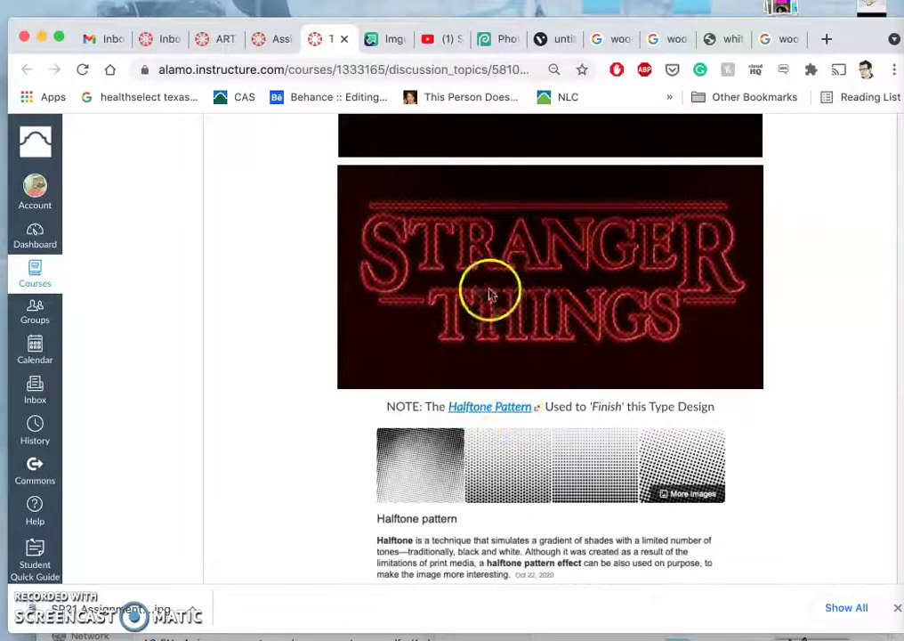
scroll(504, 298, "down", 2)
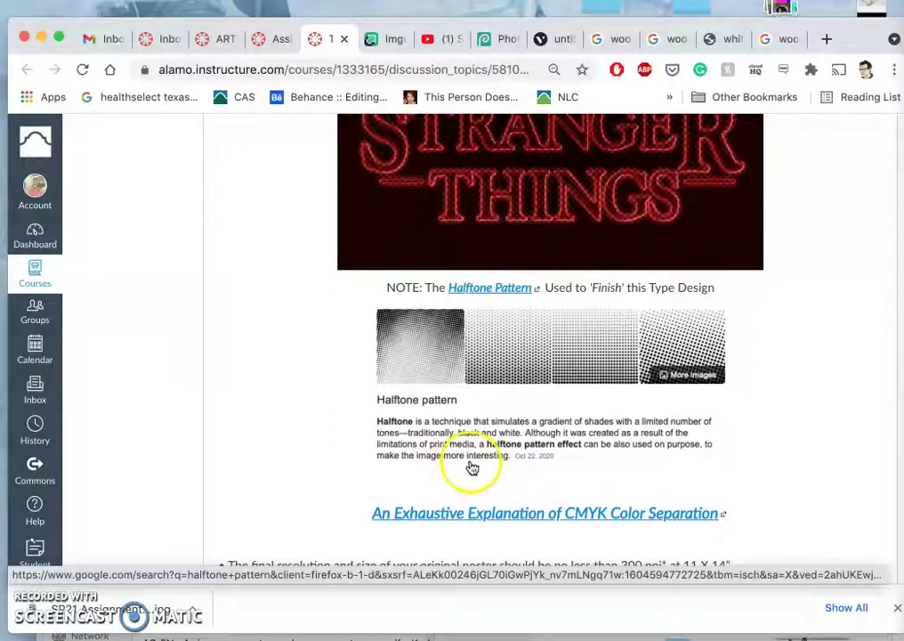
scroll(458, 445, "up", 2)
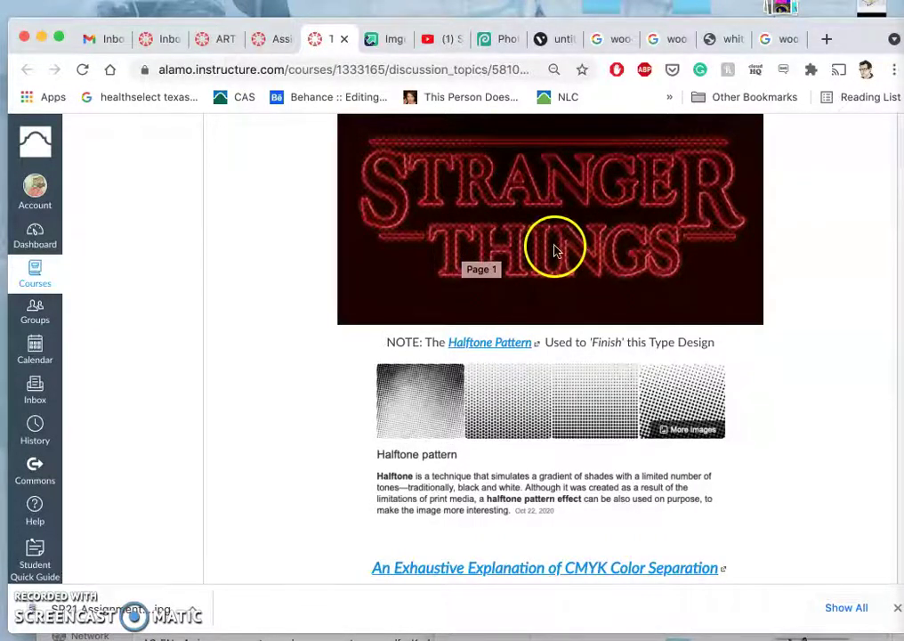
Scroll down to the 'An Exhaustive Explanation of CMYK Color Separation' link
scroll(553, 250, "down", 3)
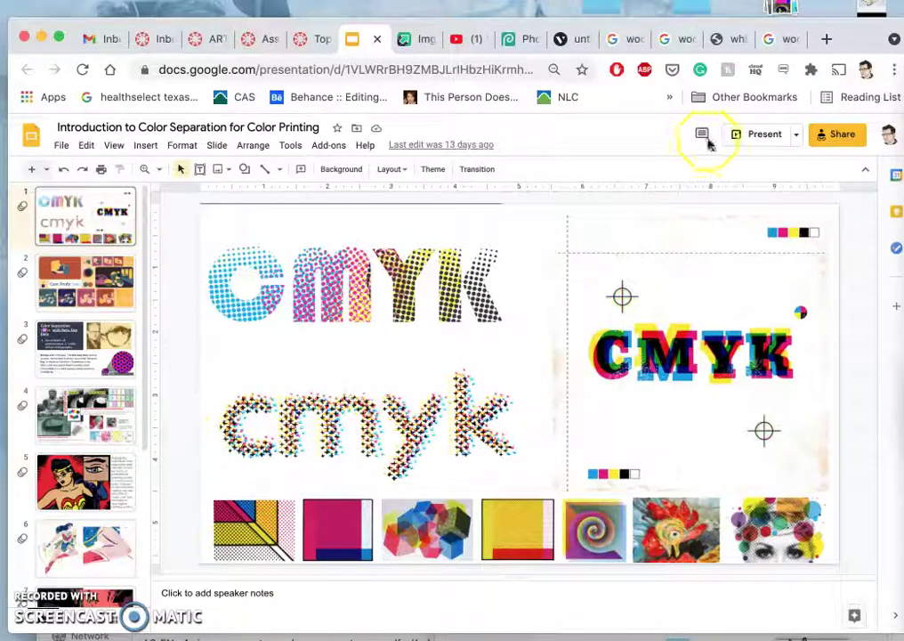
Present the Color Separation deck full screen from its CMYK title slide
left_click(761, 138)
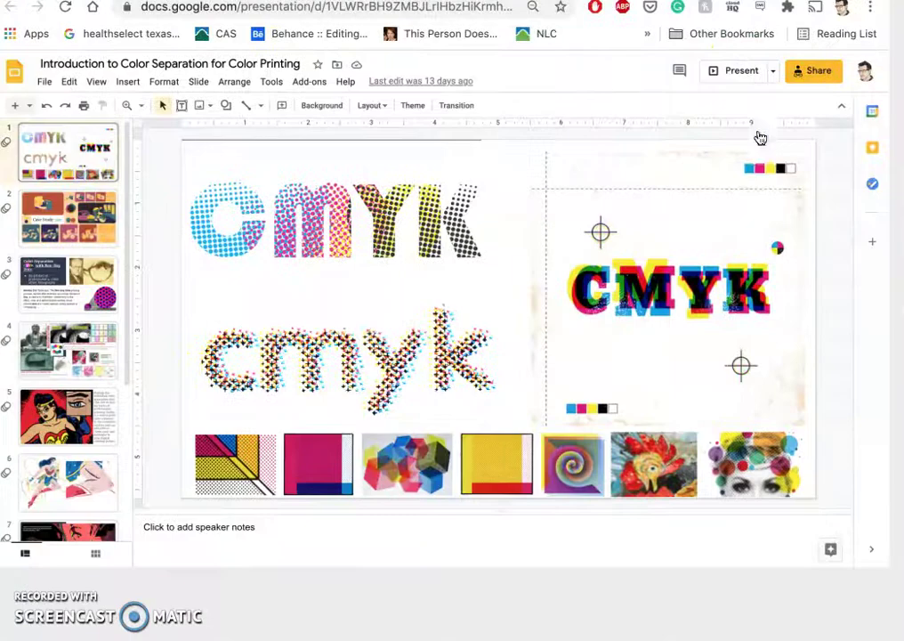